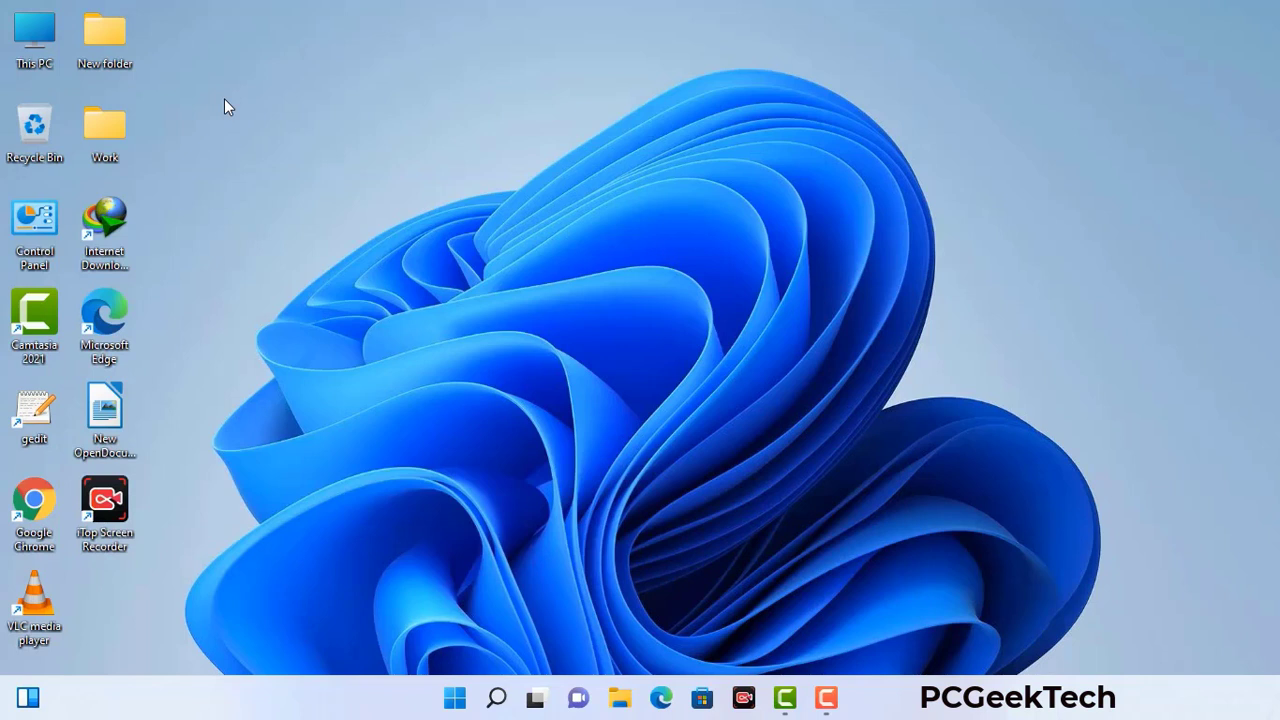
# Step: Launch System Configuration with the msconfig command from the Run box
pyautogui.press('super+r')
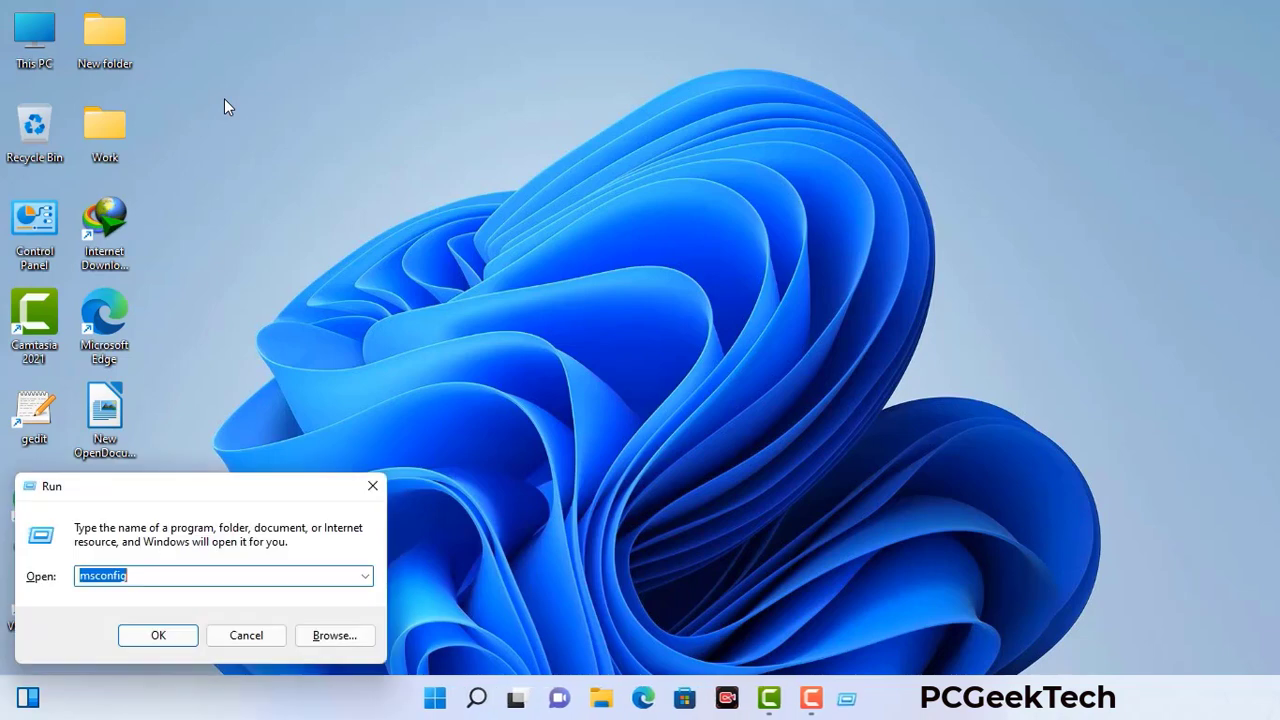
pyautogui.moveTo(218, 487); pyautogui.dragTo(563, 158)
pyautogui.click(510, 249)
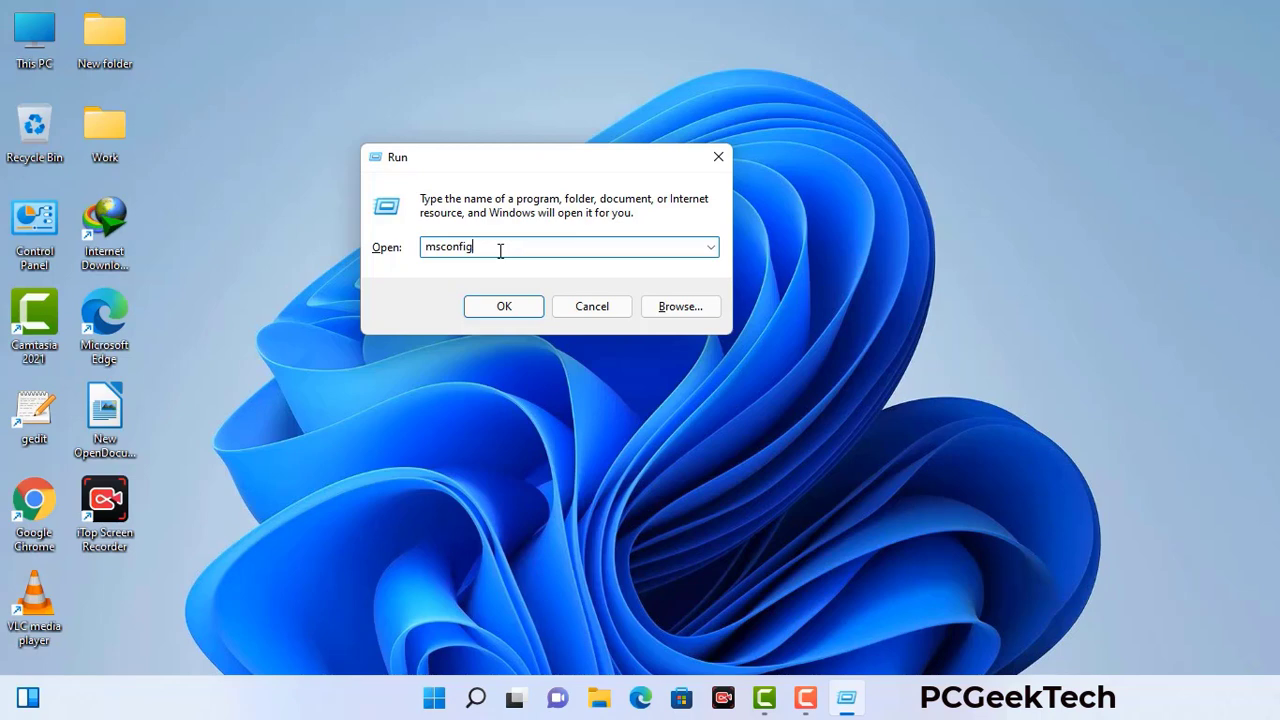
pyautogui.click(494, 312)
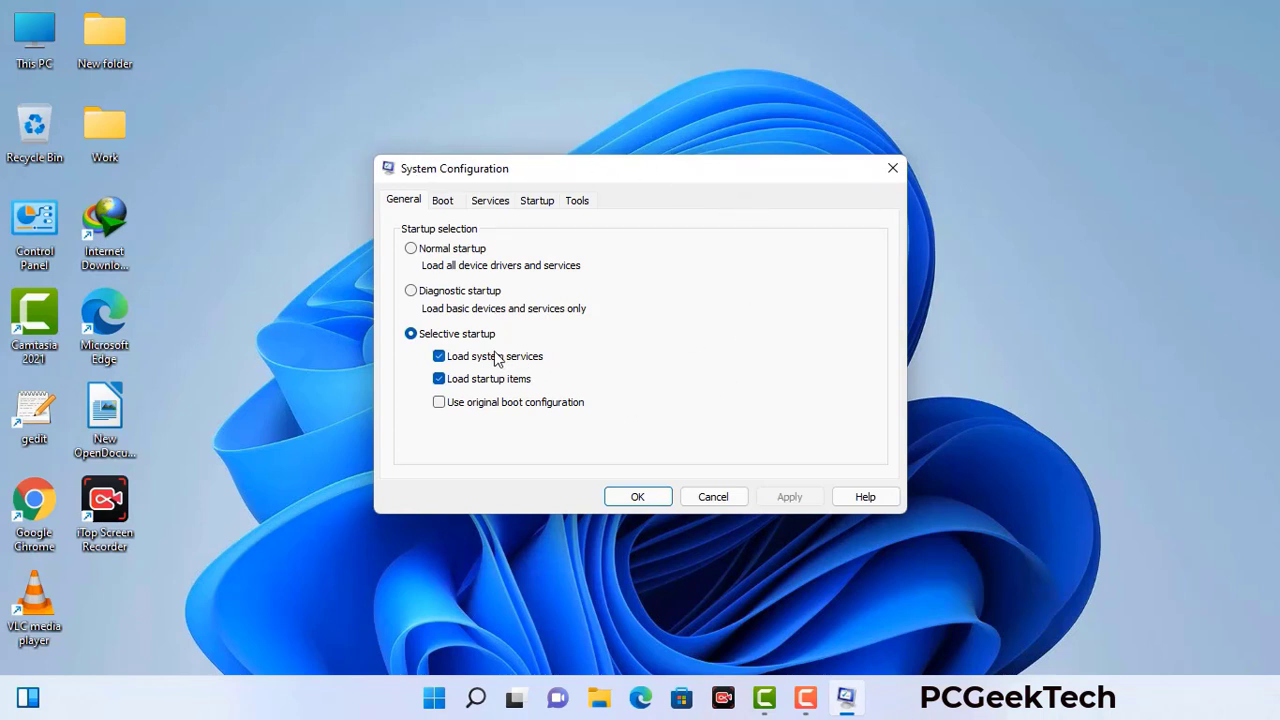
# Step: Enable Safe boot with the Network option on the Boot tab, apply, and confirm
pyautogui.click(444, 202)
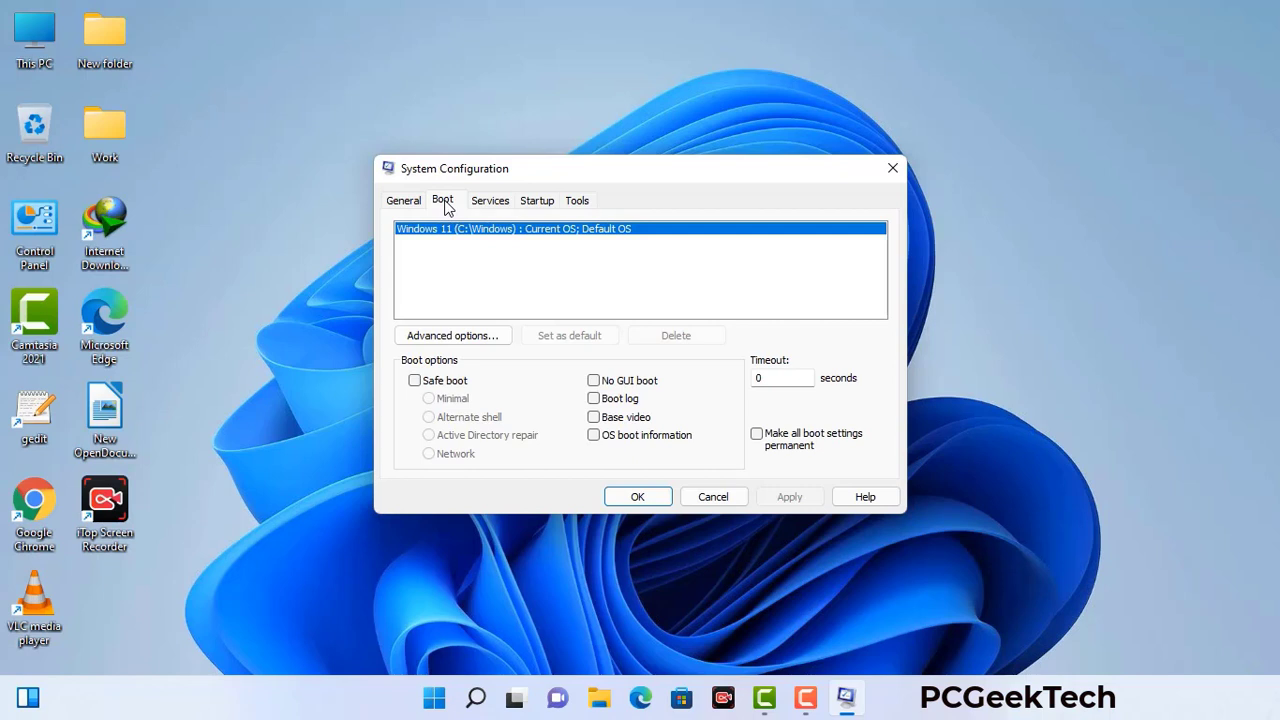
pyautogui.click(414, 382)
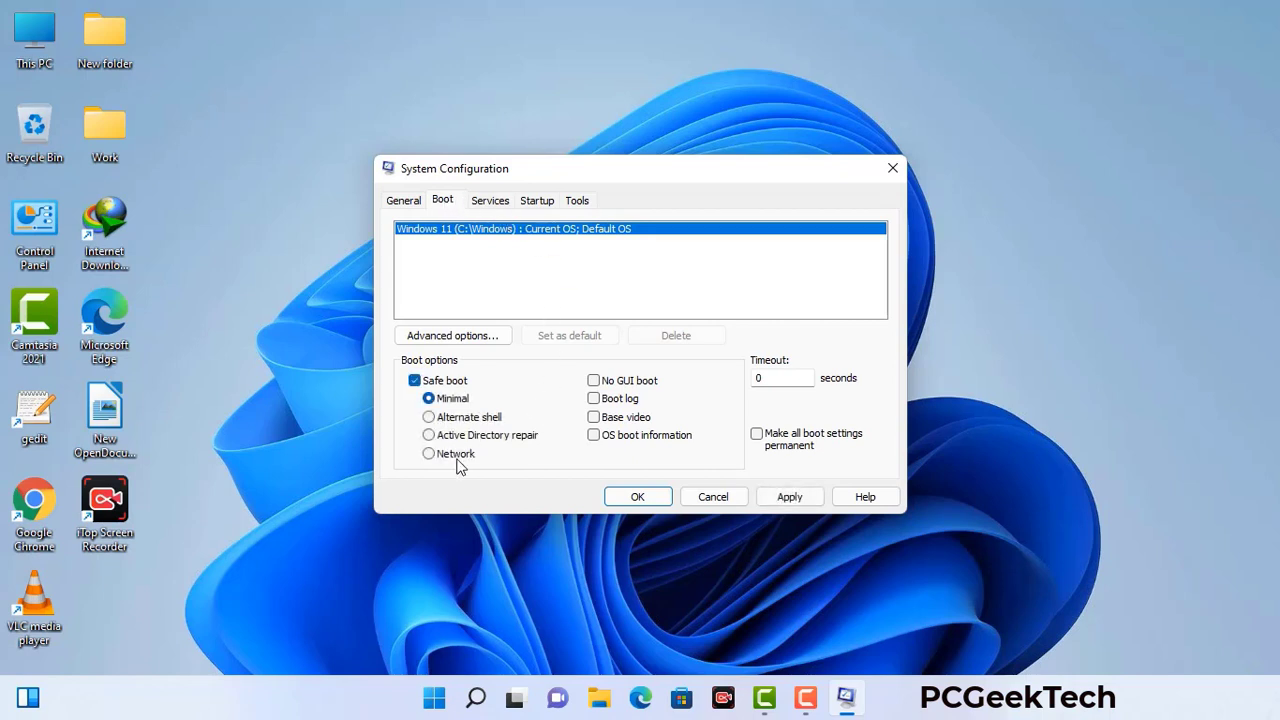
pyautogui.click(455, 457)
pyautogui.click(789, 498)
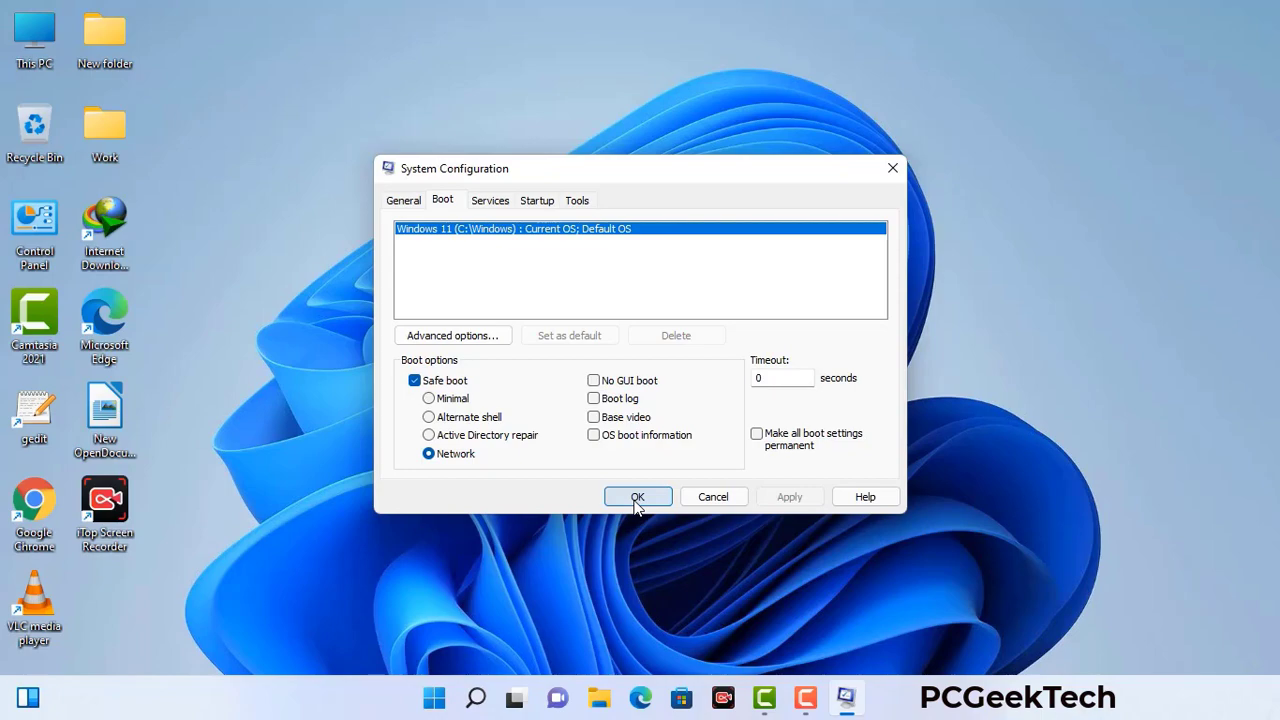
pyautogui.click(637, 497)
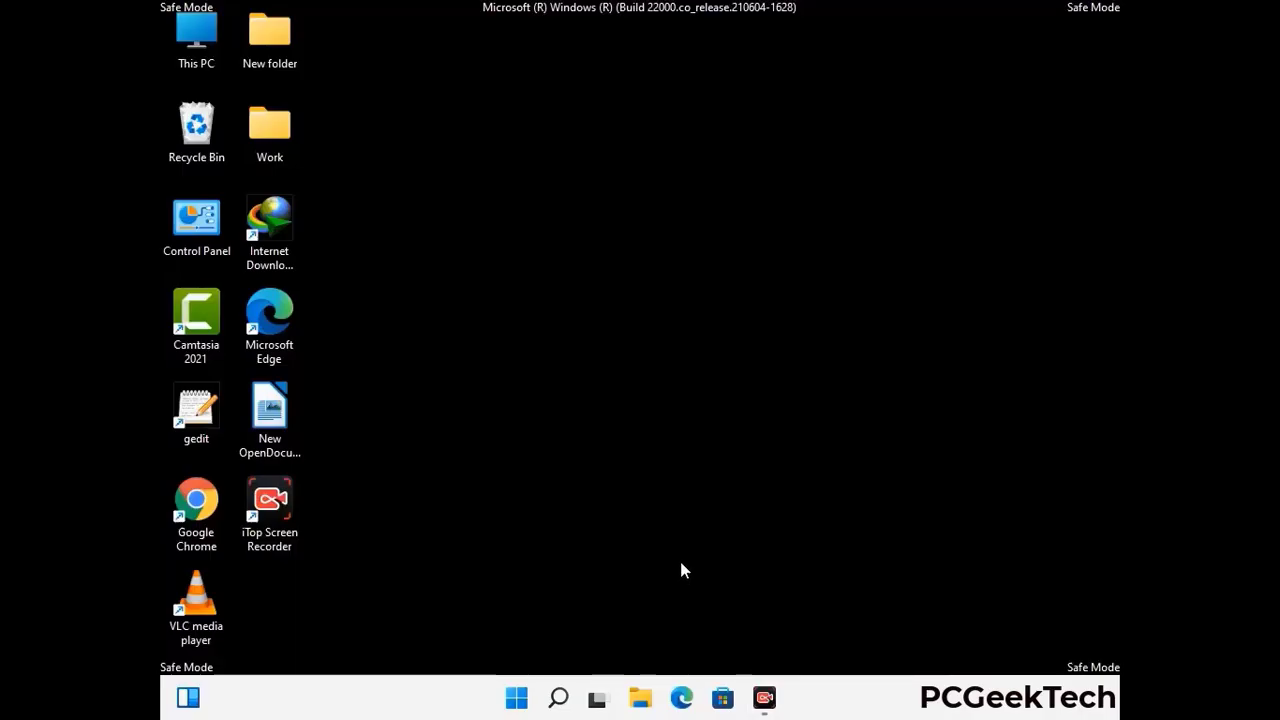
# Step: Turn on 'Show hidden files, folders, and drives' in File Explorer Options, then close Control Panel
pyautogui.doubleClick(197, 237)
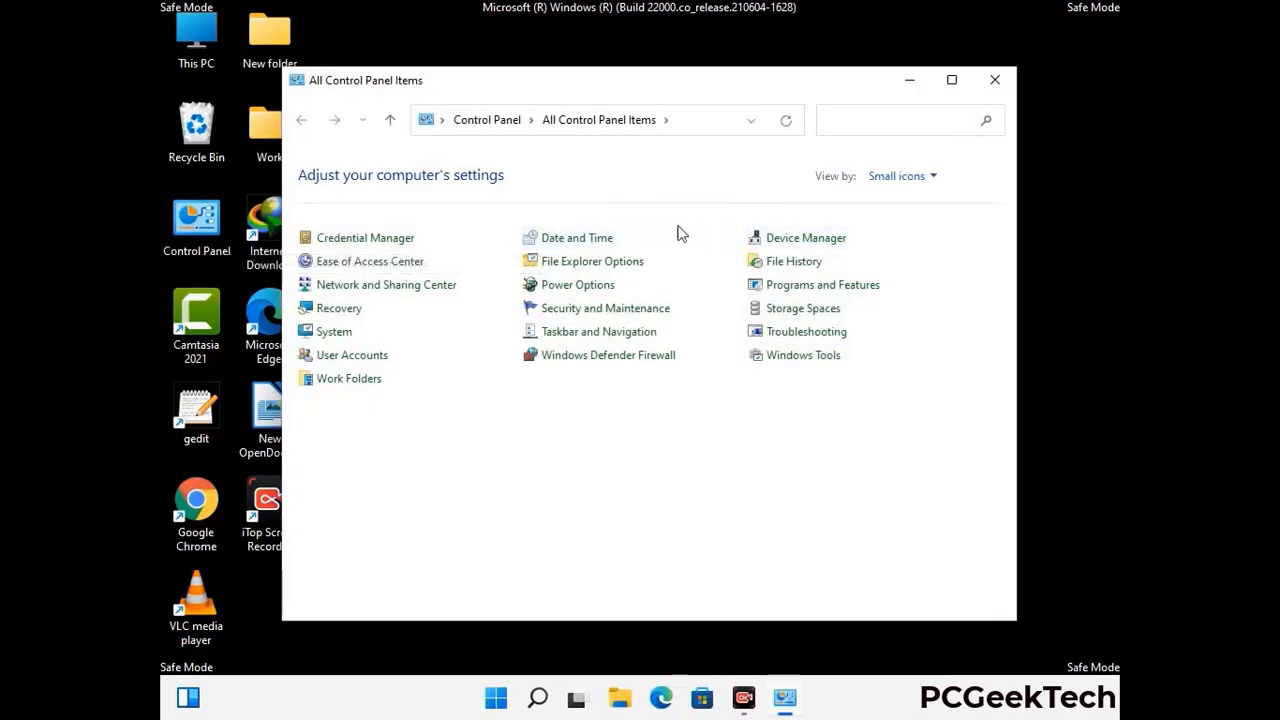
pyautogui.click(617, 266)
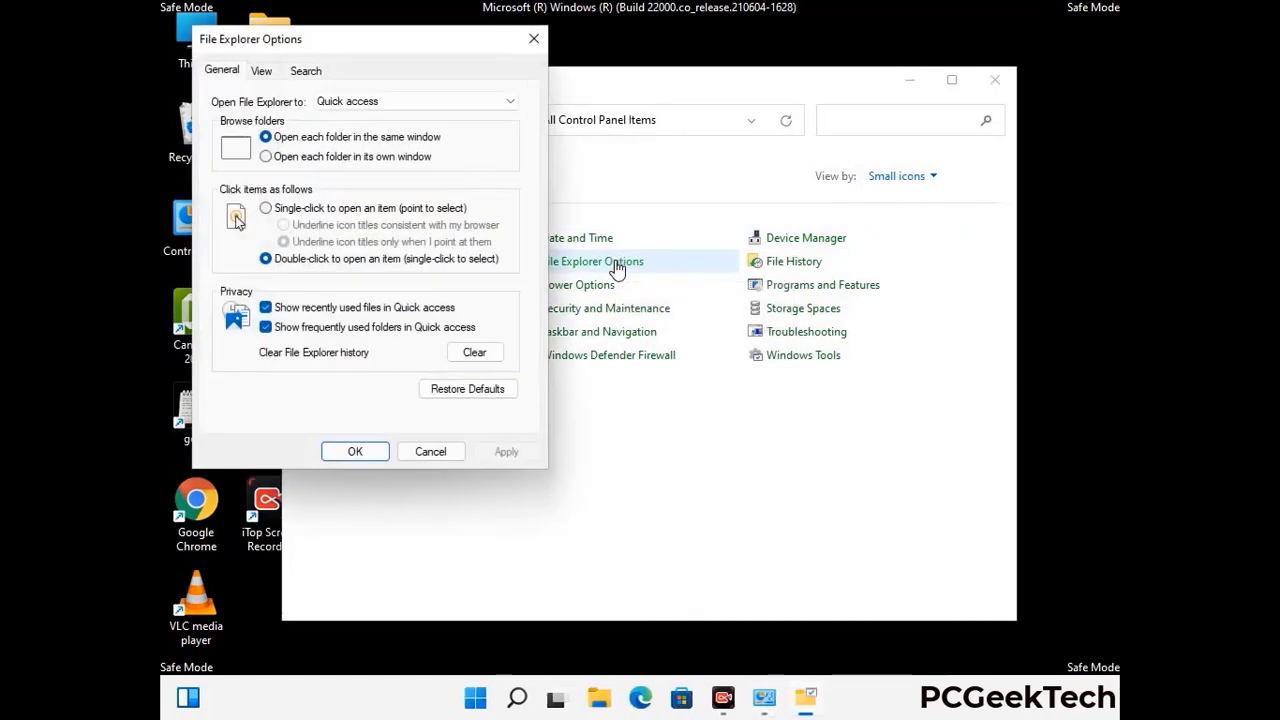
pyautogui.click(262, 71)
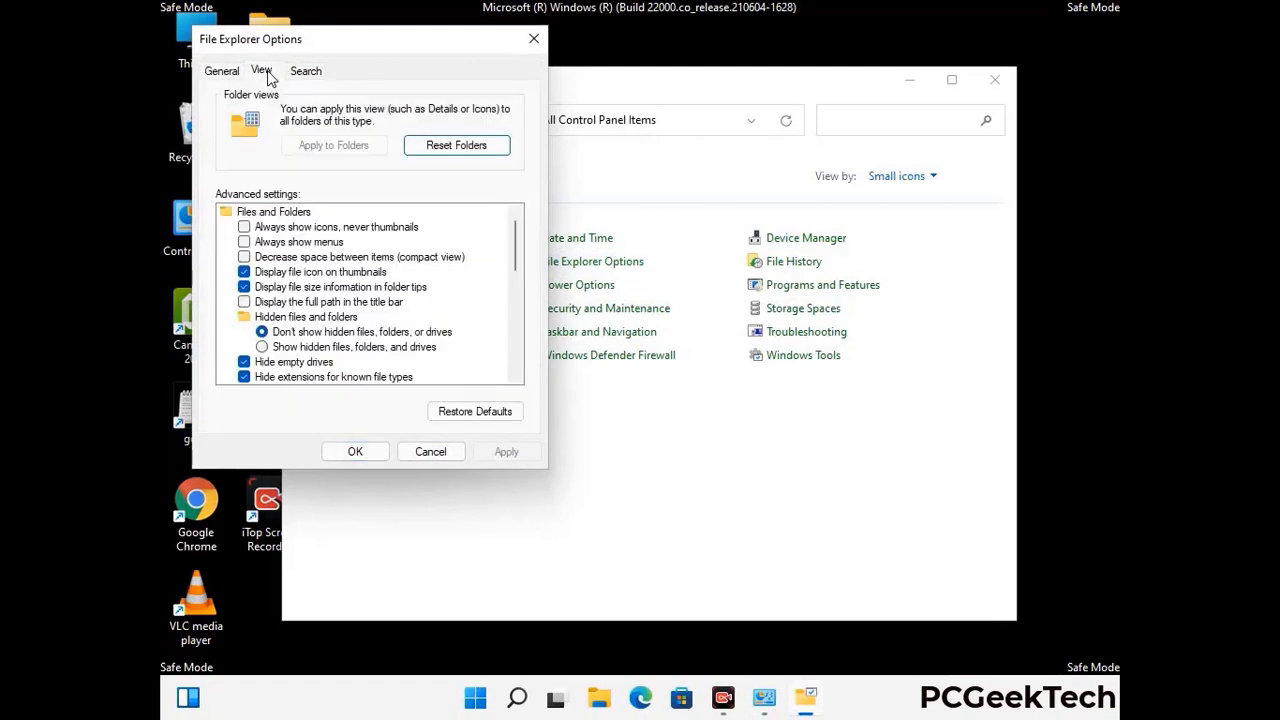
pyautogui.click(262, 347)
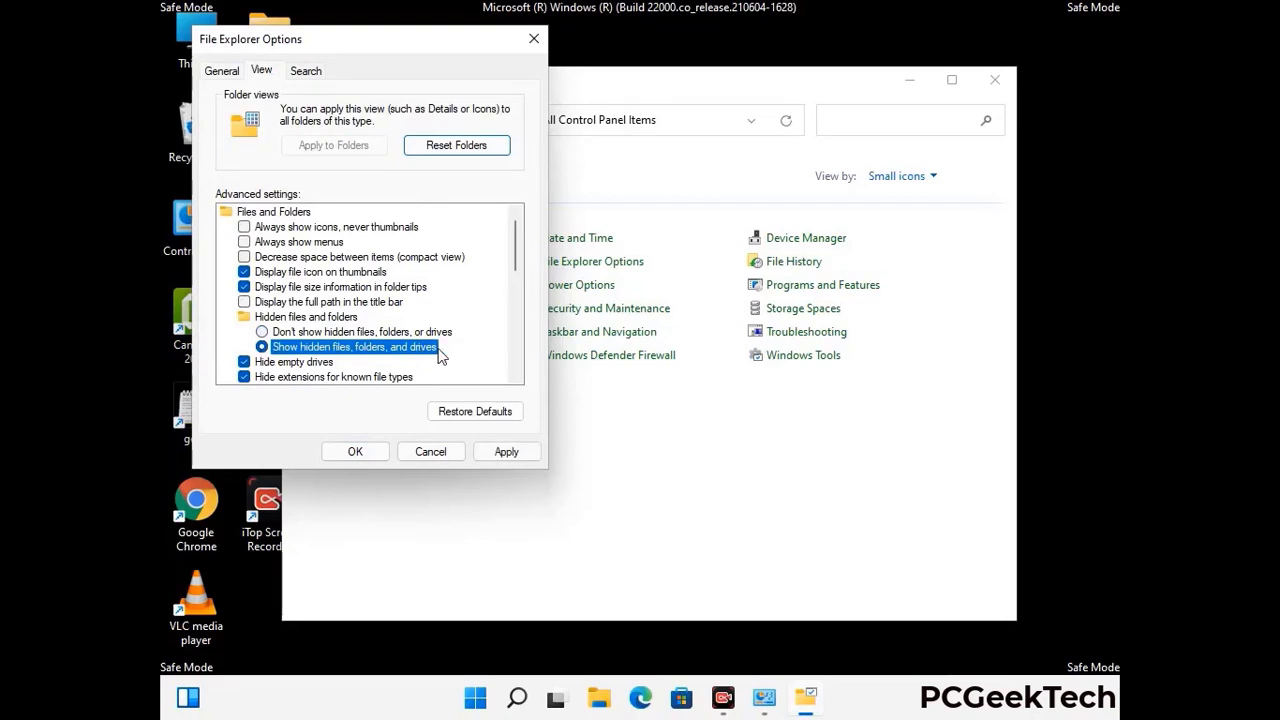
pyautogui.click(505, 453)
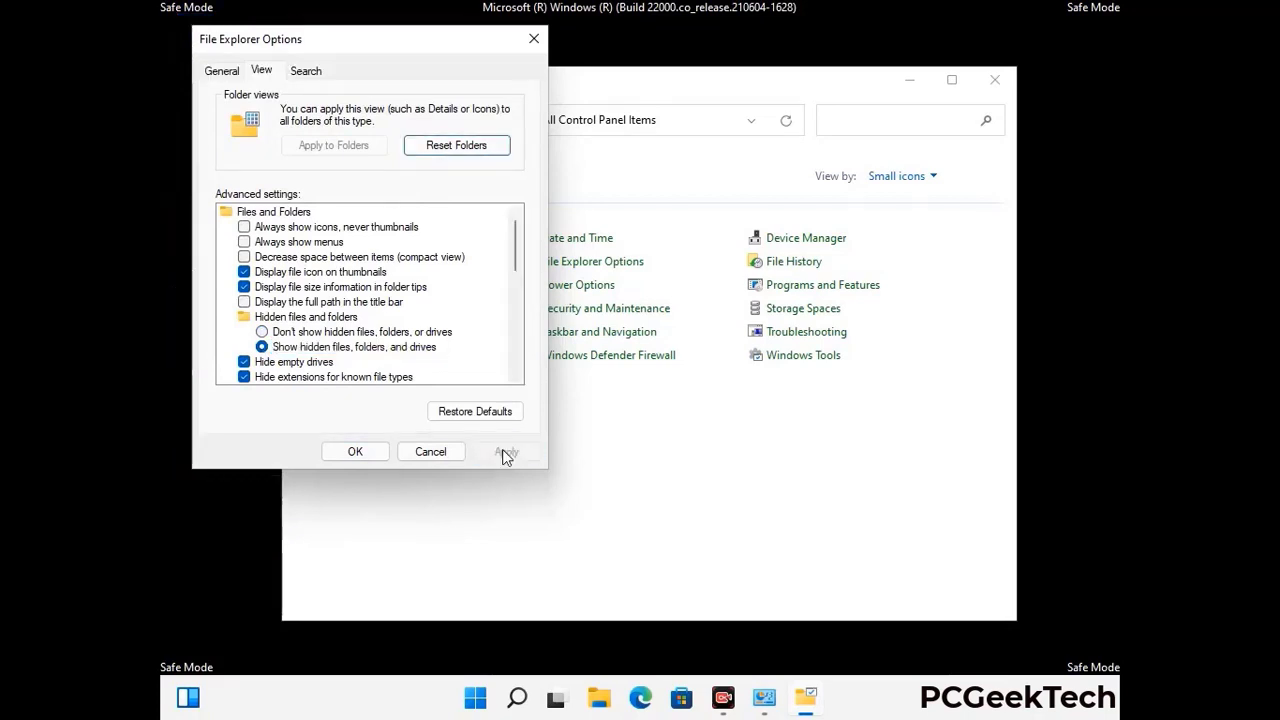
pyautogui.click(337, 455)
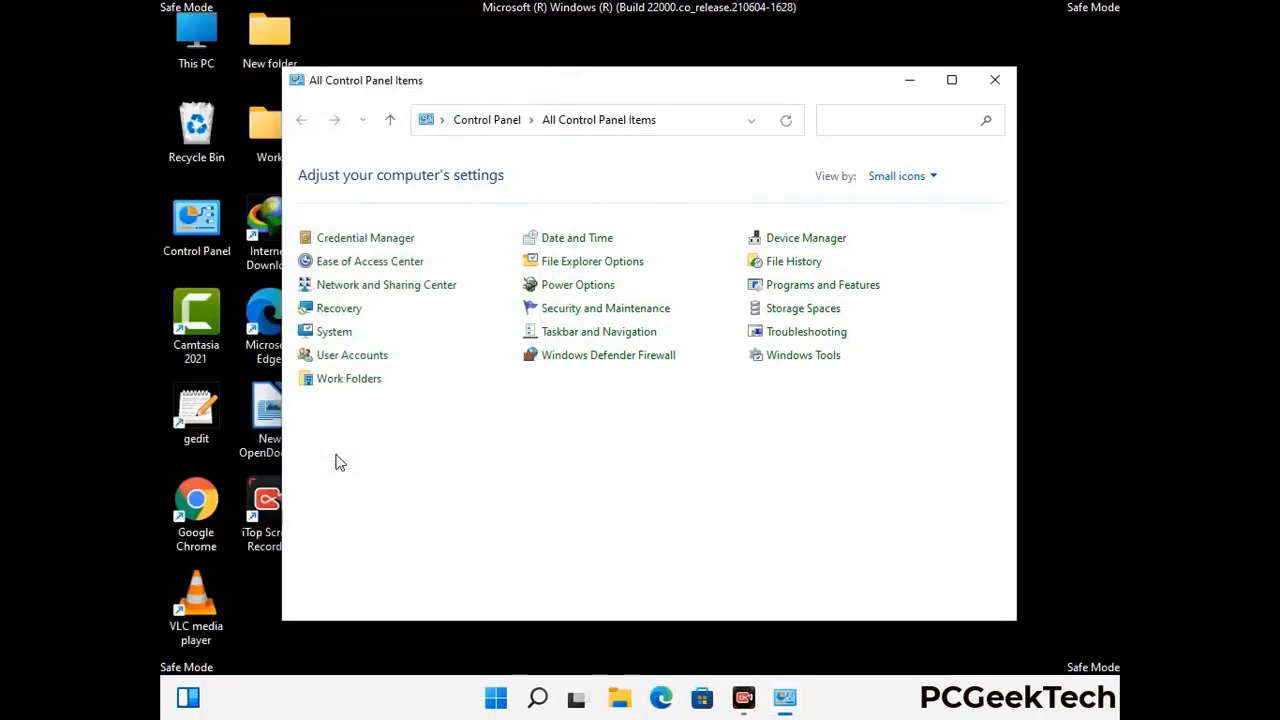
pyautogui.click(993, 81)
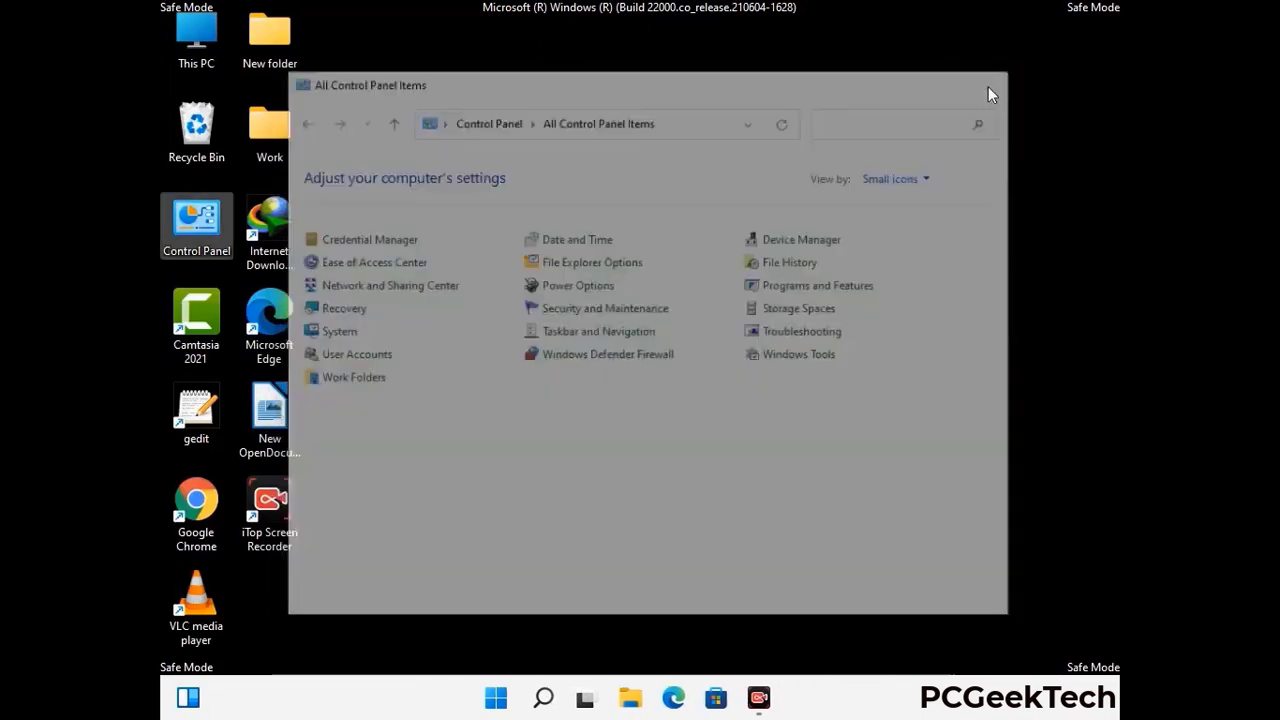
# Step: Open the Windows folder on Local Disk (C:) from This PC
pyautogui.doubleClick(190, 62)
pyautogui.click(560, 438)
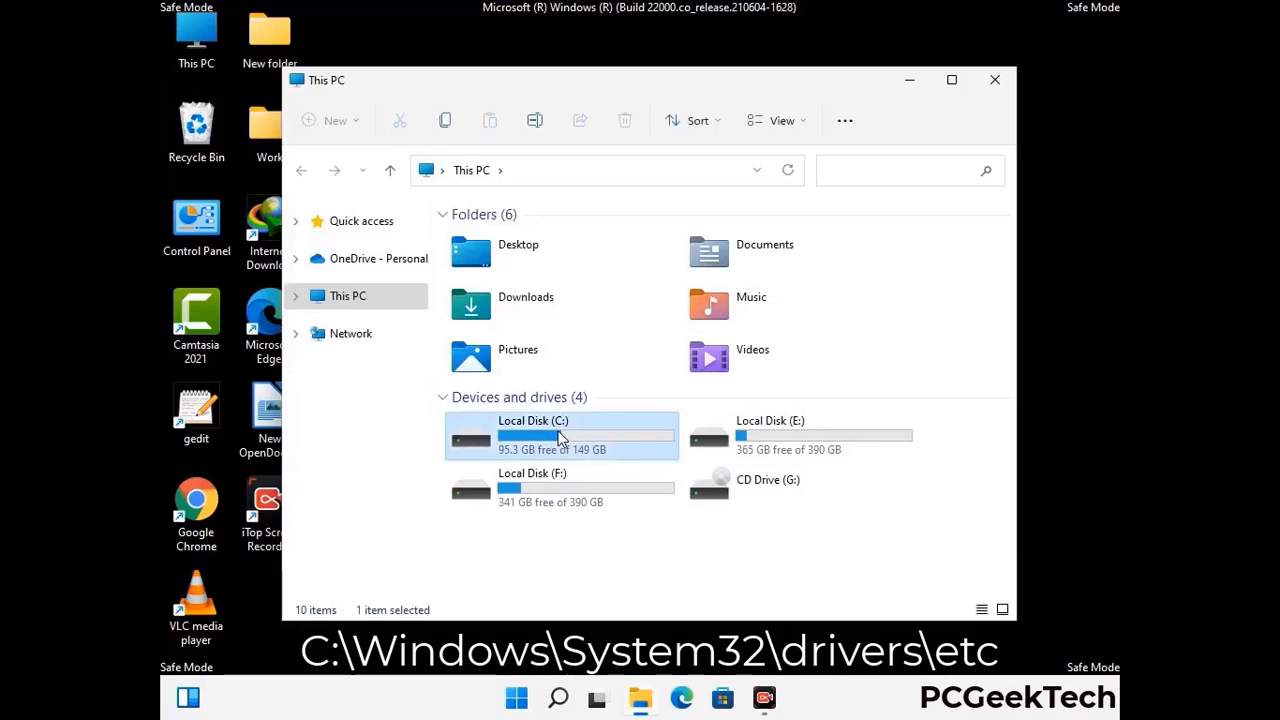
pyautogui.doubleClick(560, 438)
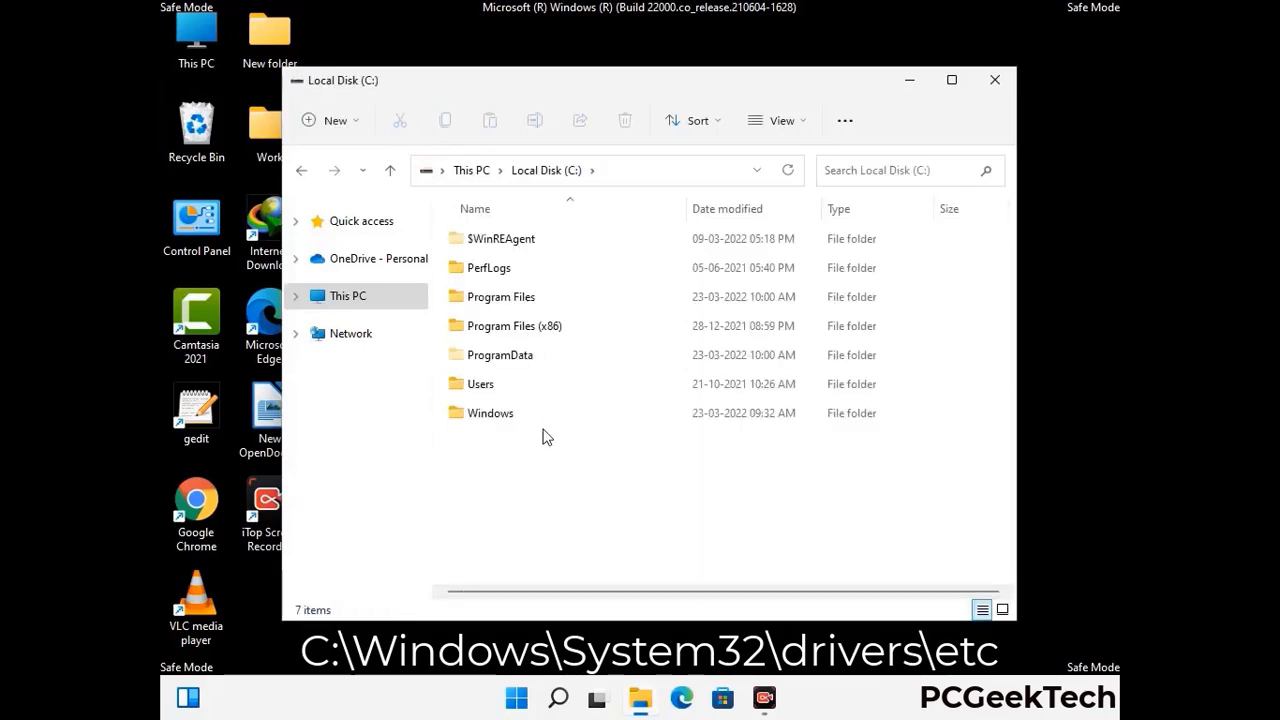
pyautogui.doubleClick(480, 415)
# Step: Go into System32\drivers\etc and select the hosts file
pyautogui.scroll(-8, 634, 431)
pyautogui.scroll(-10, 630, 431)
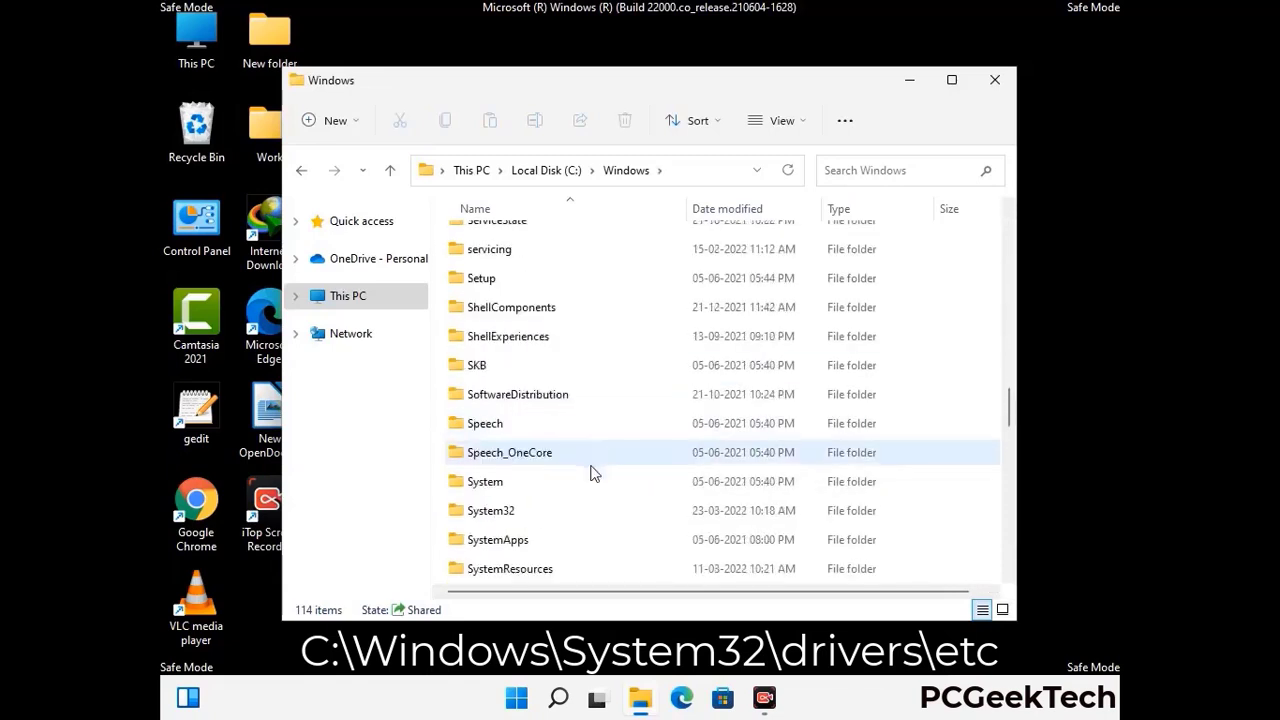
pyautogui.scroll(-2, 590, 472)
pyautogui.doubleClick(486, 422)
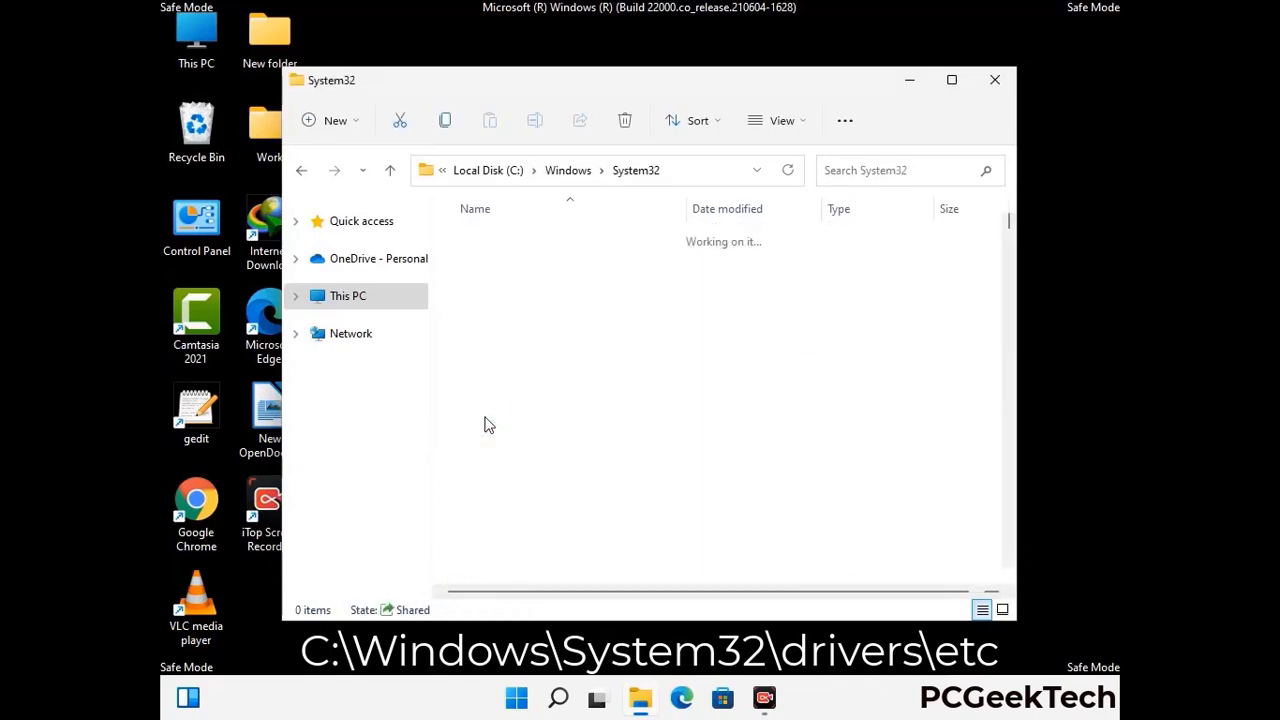
pyautogui.scroll(-5, 549, 437)
pyautogui.doubleClick(497, 557)
pyautogui.doubleClick(477, 298)
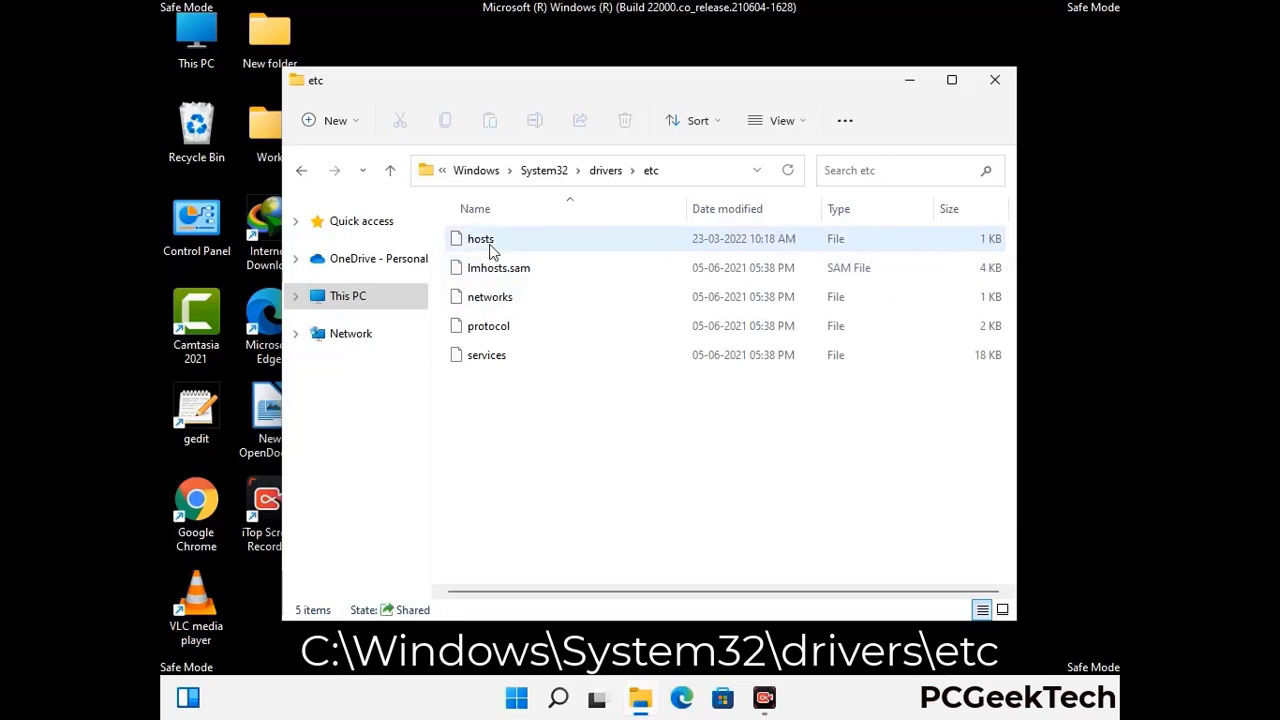
pyautogui.click(490, 252)
# Step: Open the hosts file in Notepad
pyautogui.doubleClick(490, 241)
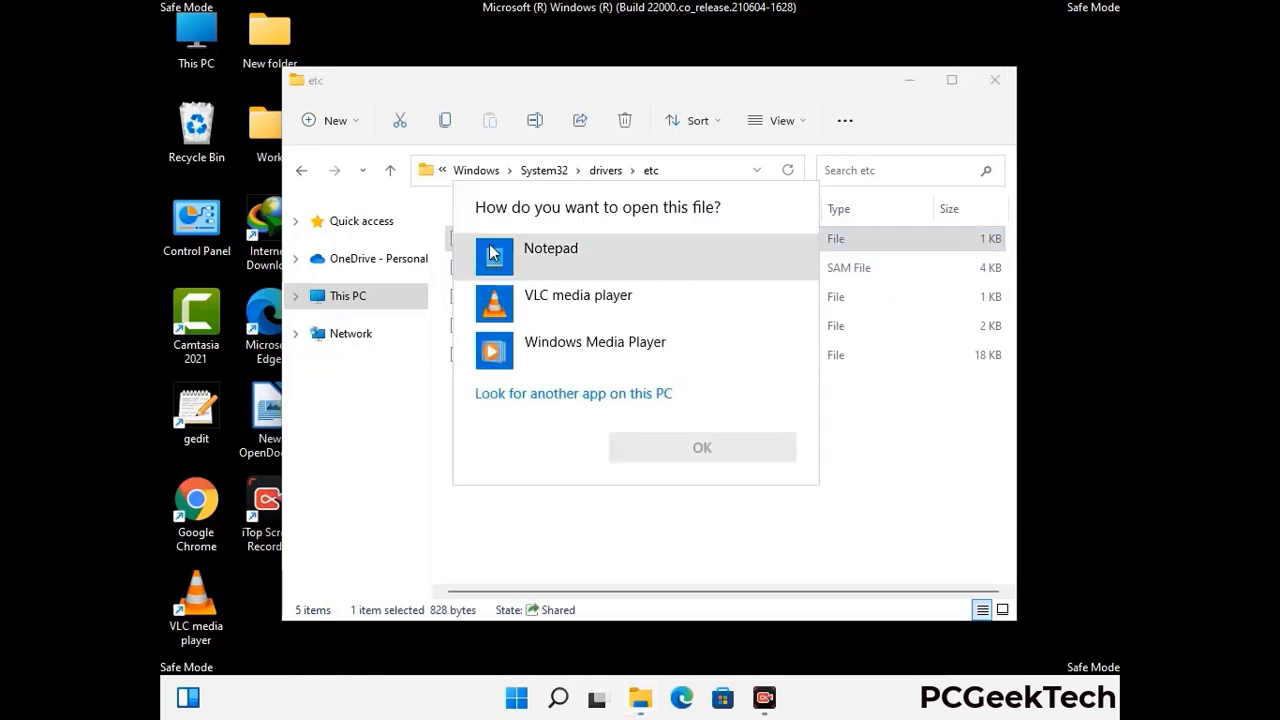
pyautogui.click(567, 250)
pyautogui.click(701, 447)
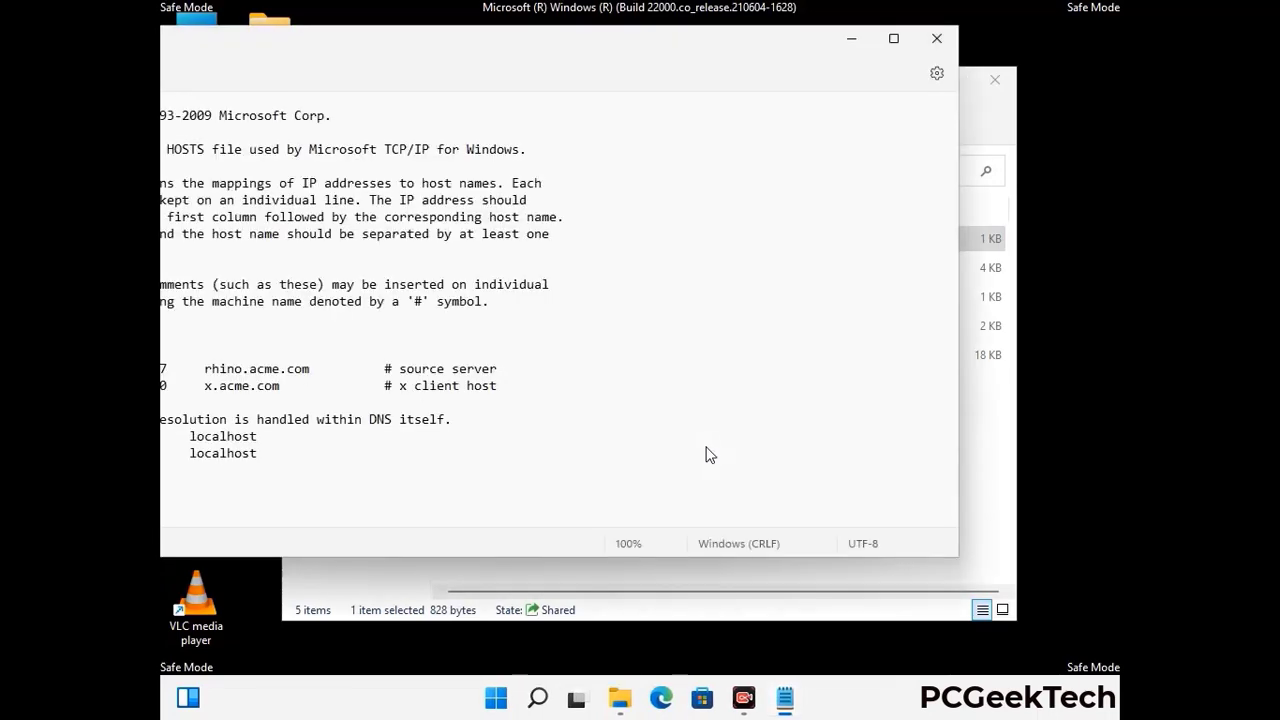
pyautogui.moveTo(629, 49); pyautogui.dragTo(683, 66)
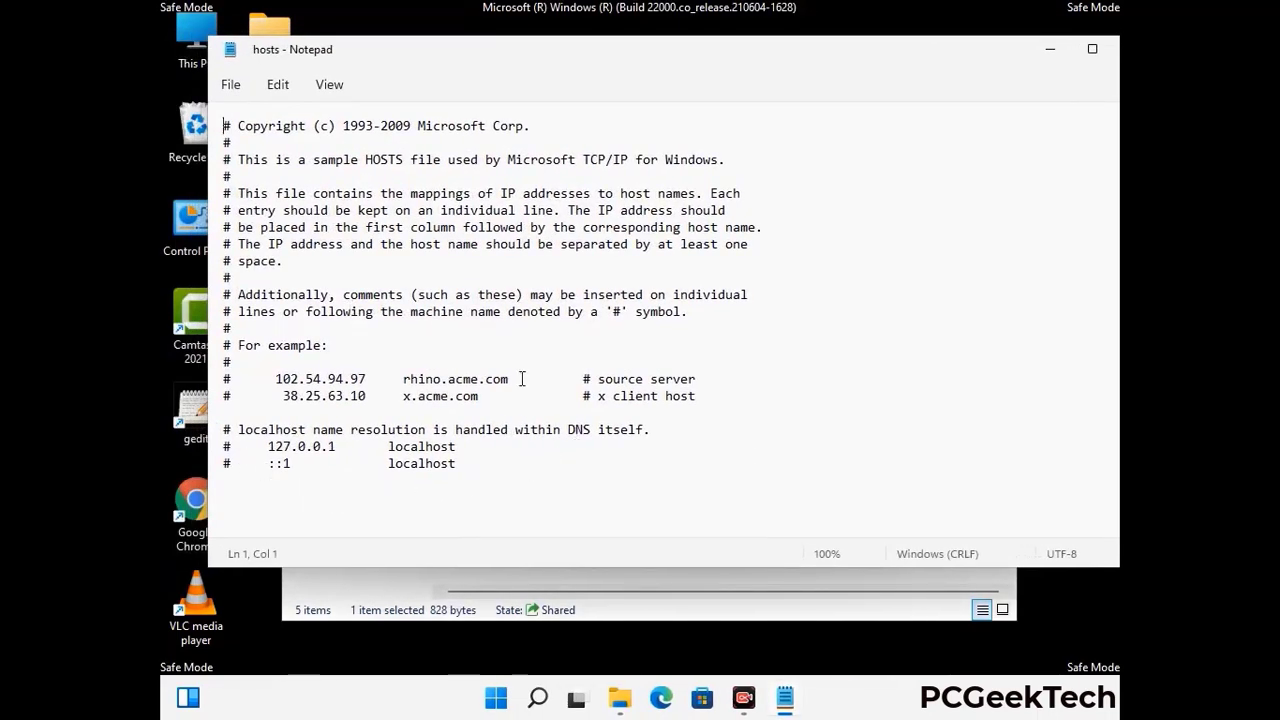
# Step: Add two blank lines after the localhost entries and save the hosts file
pyautogui.click(480, 469)
pyautogui.press('Return')
pyautogui.press('Return')
pyautogui.scroll(-1, 268, 279)
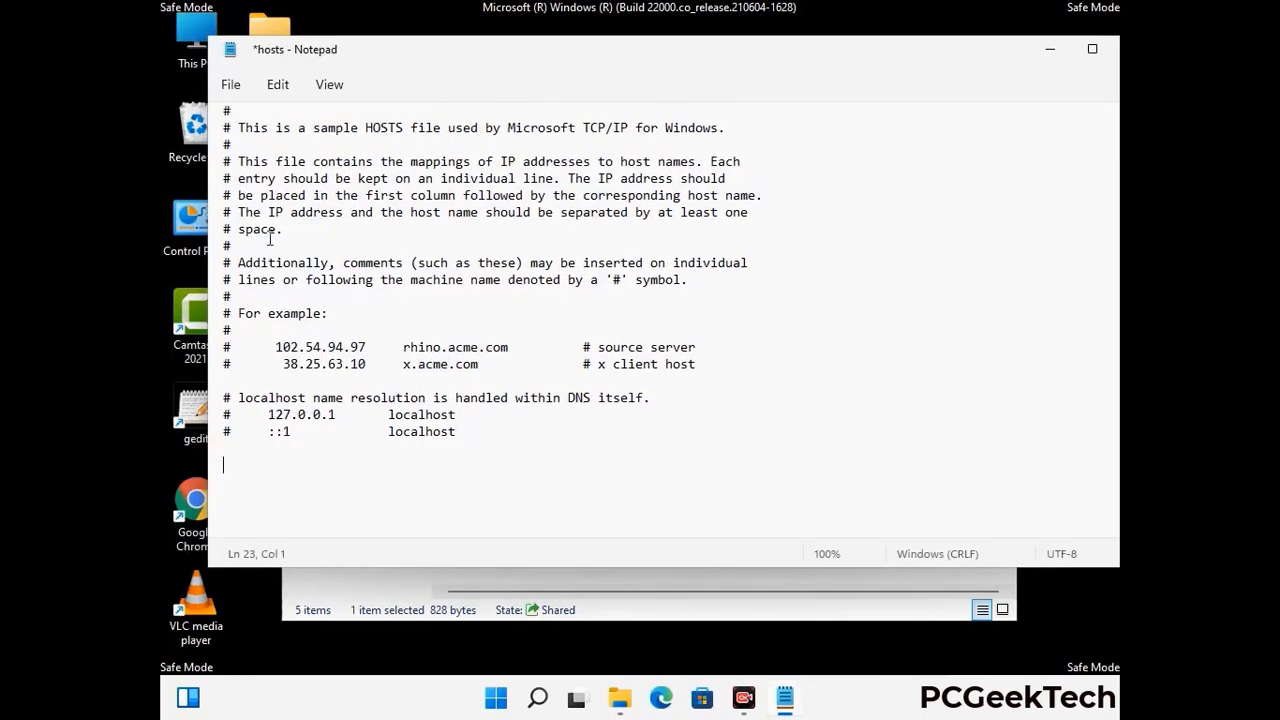
pyautogui.click(231, 85)
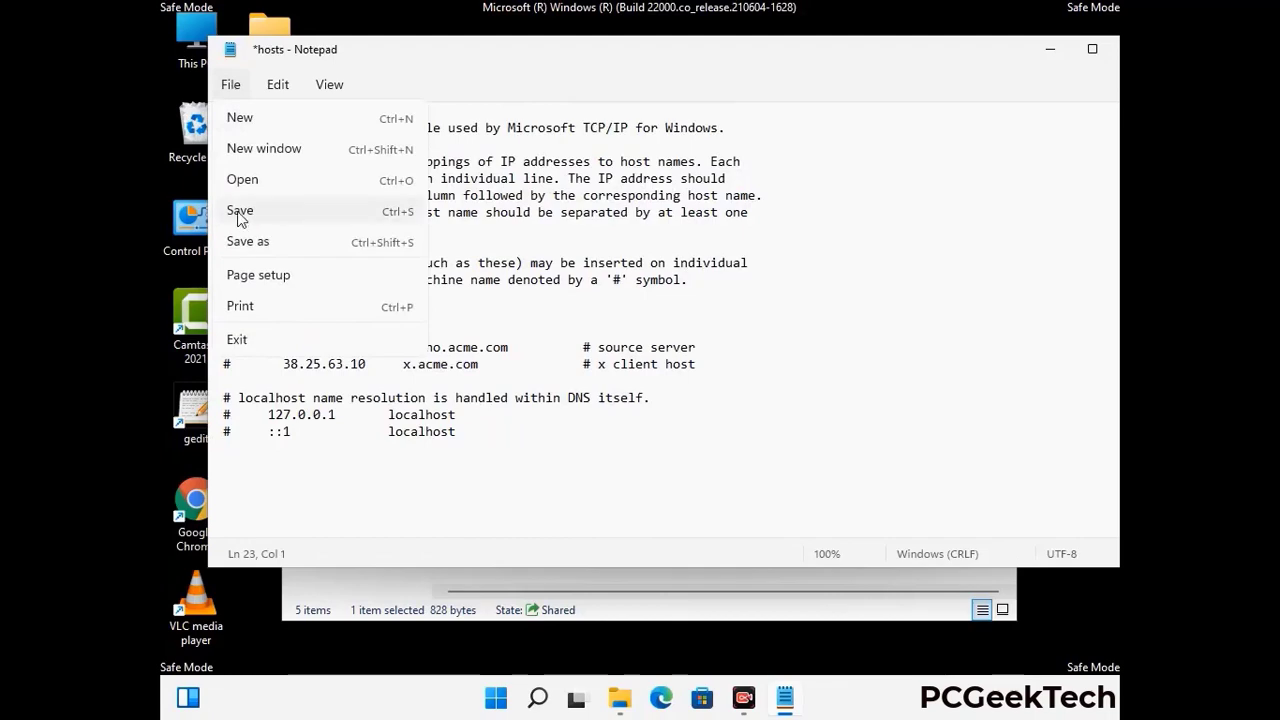
pyautogui.click(241, 211)
# Step: Close Notepad and the etc folder window
pyautogui.moveTo(966, 60); pyautogui.dragTo(850, 60)
pyautogui.click(1020, 49)
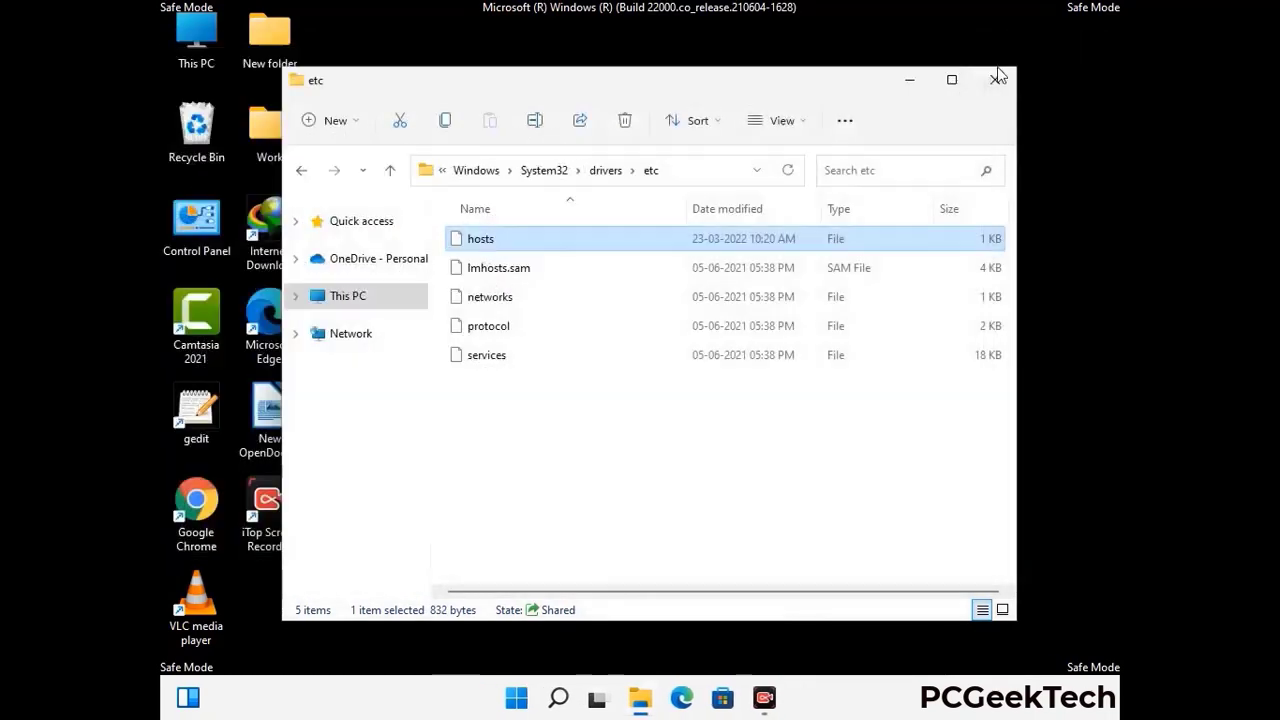
pyautogui.click(997, 79)
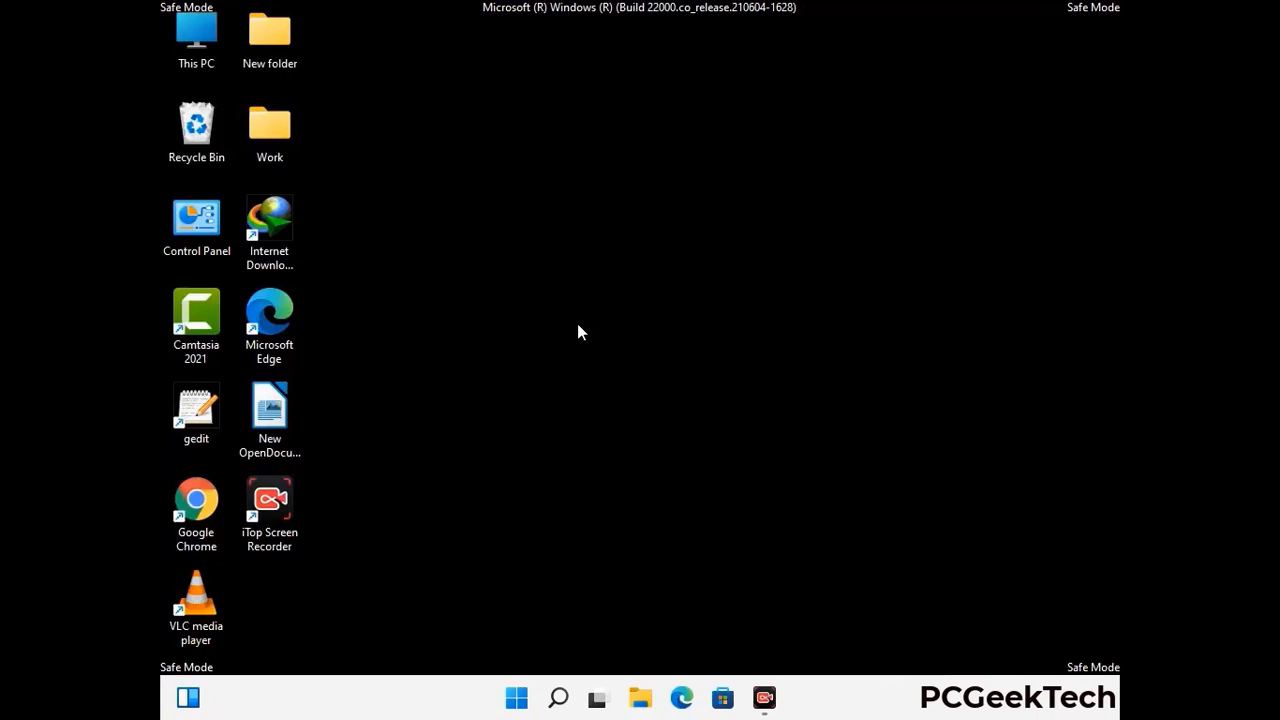
# Step: Run %appdata% to open the AppData\Roaming folder
pyautogui.press('super+r')
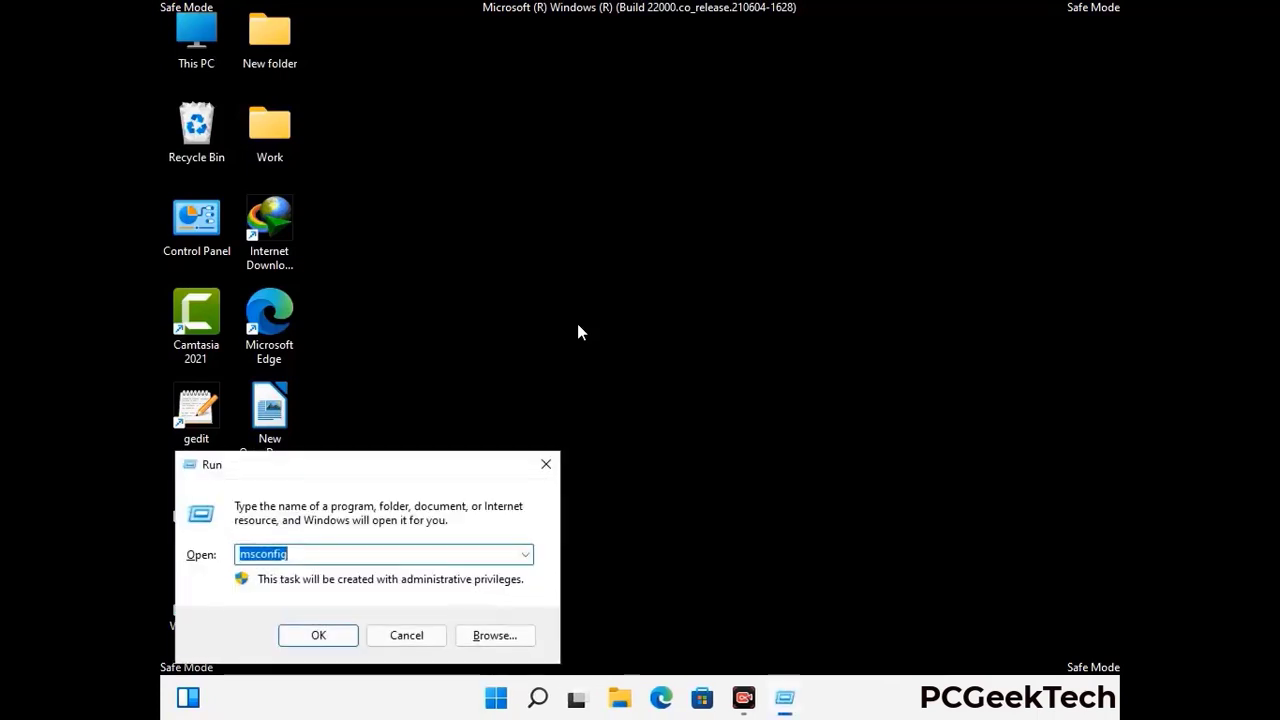
pyautogui.moveTo(366, 459); pyautogui.dragTo(594, 199)
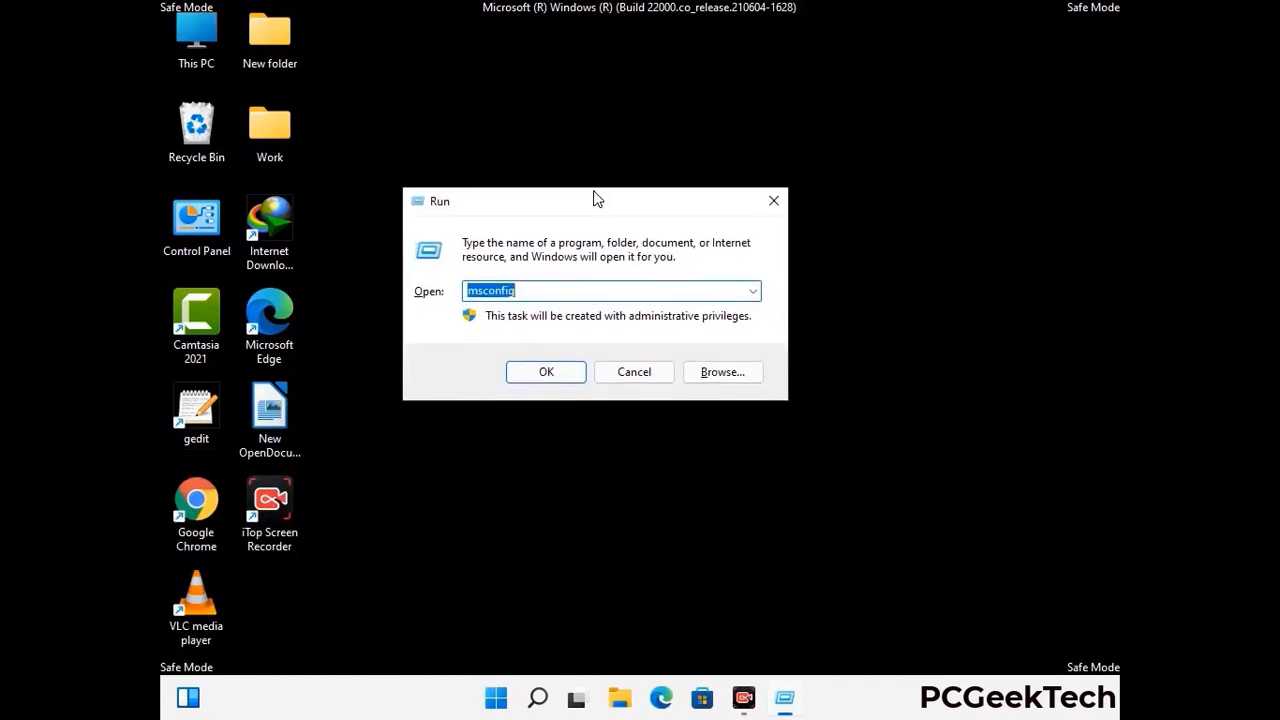
pyautogui.write('%')
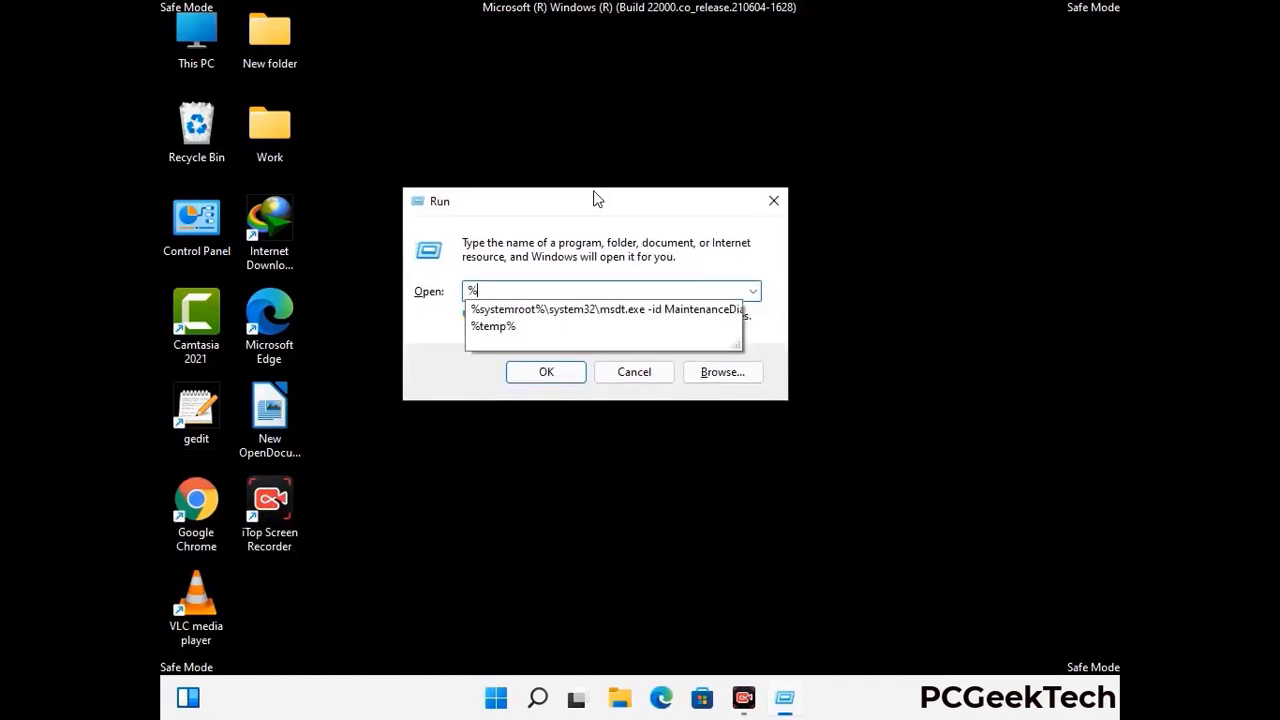
pyautogui.write('a')
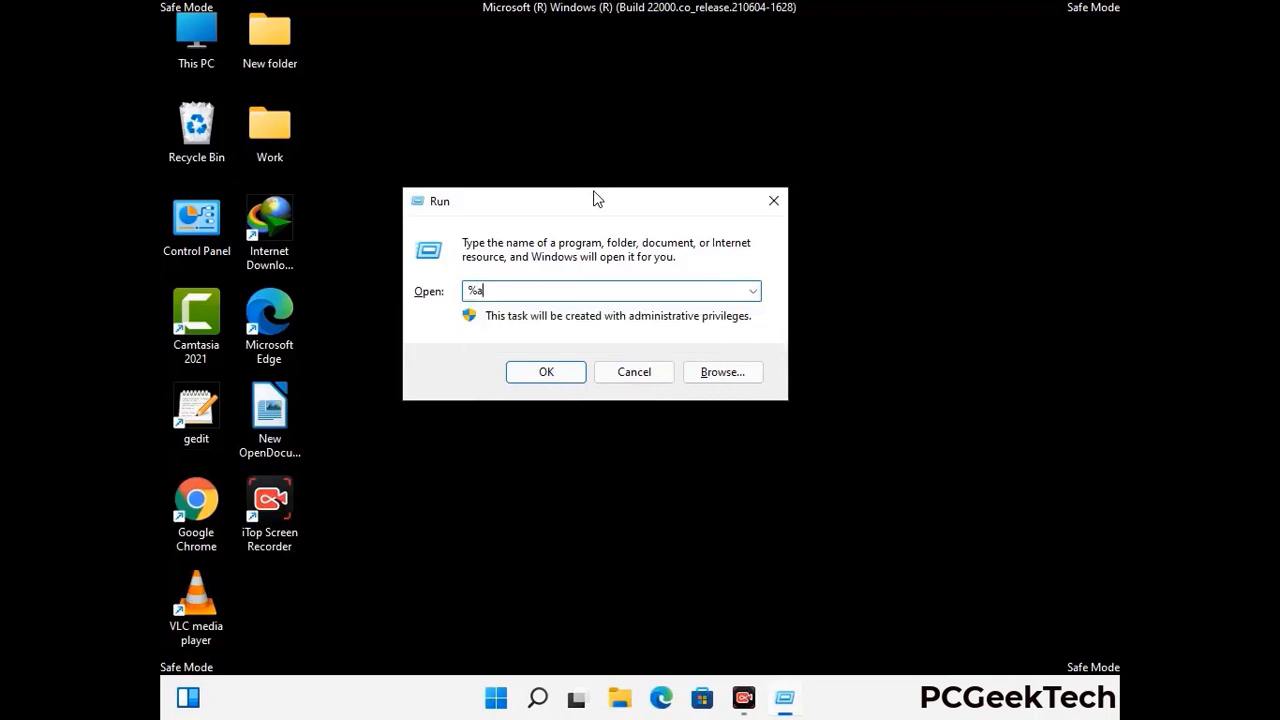
pyautogui.write('ppdata%')
pyautogui.press('Return')
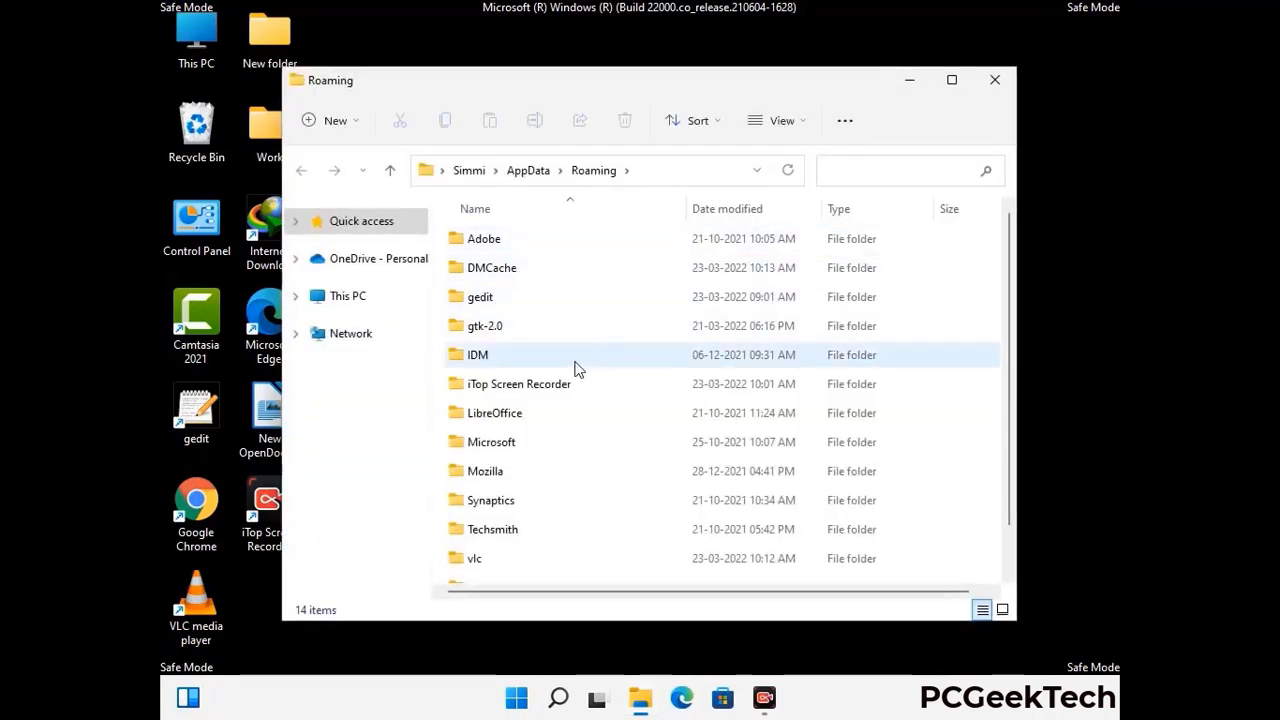
# Step: Delete the leftover Zoom folder from AppData\Roaming and close the window
pyautogui.scroll(-1, 600, 355)
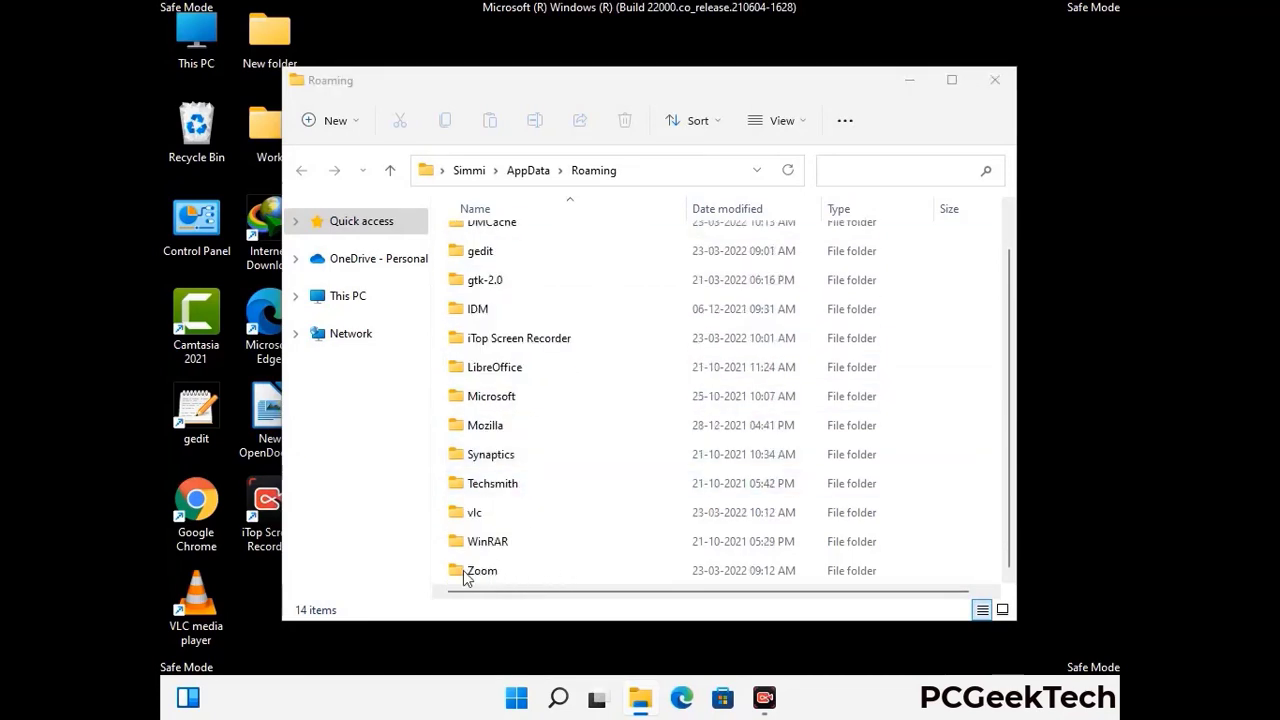
pyautogui.click(716, 564)
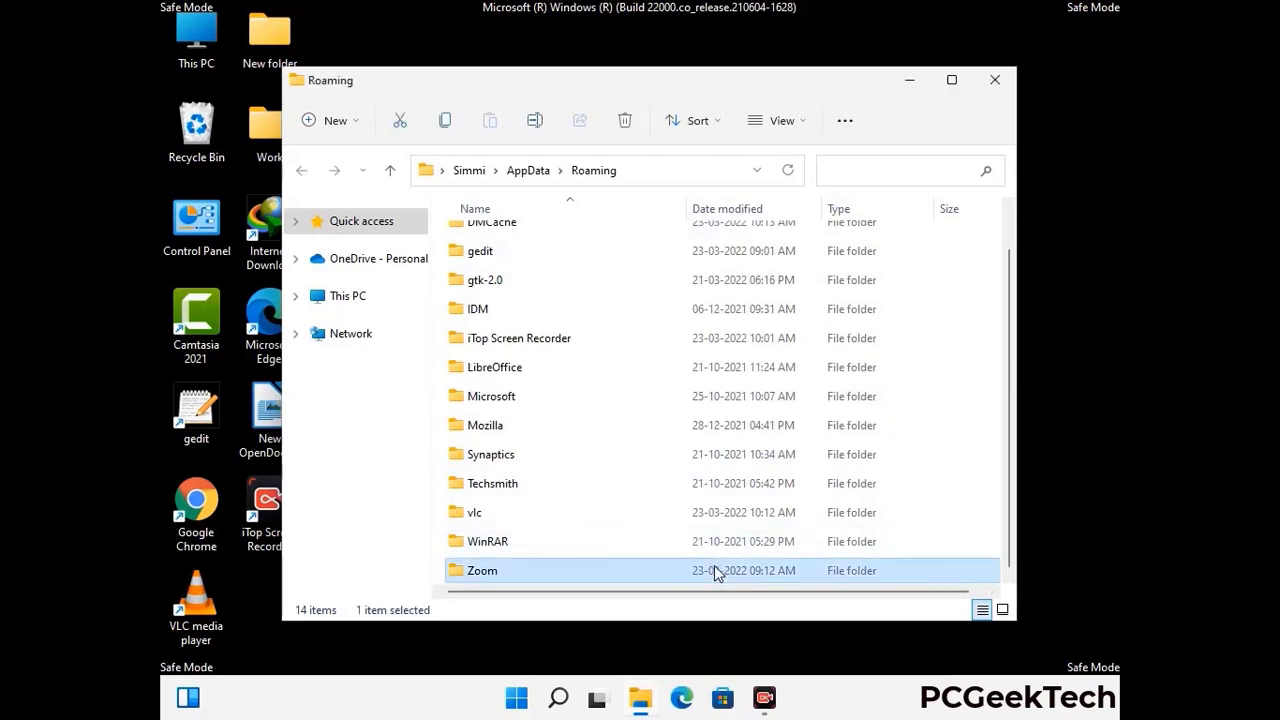
pyautogui.click(633, 128)
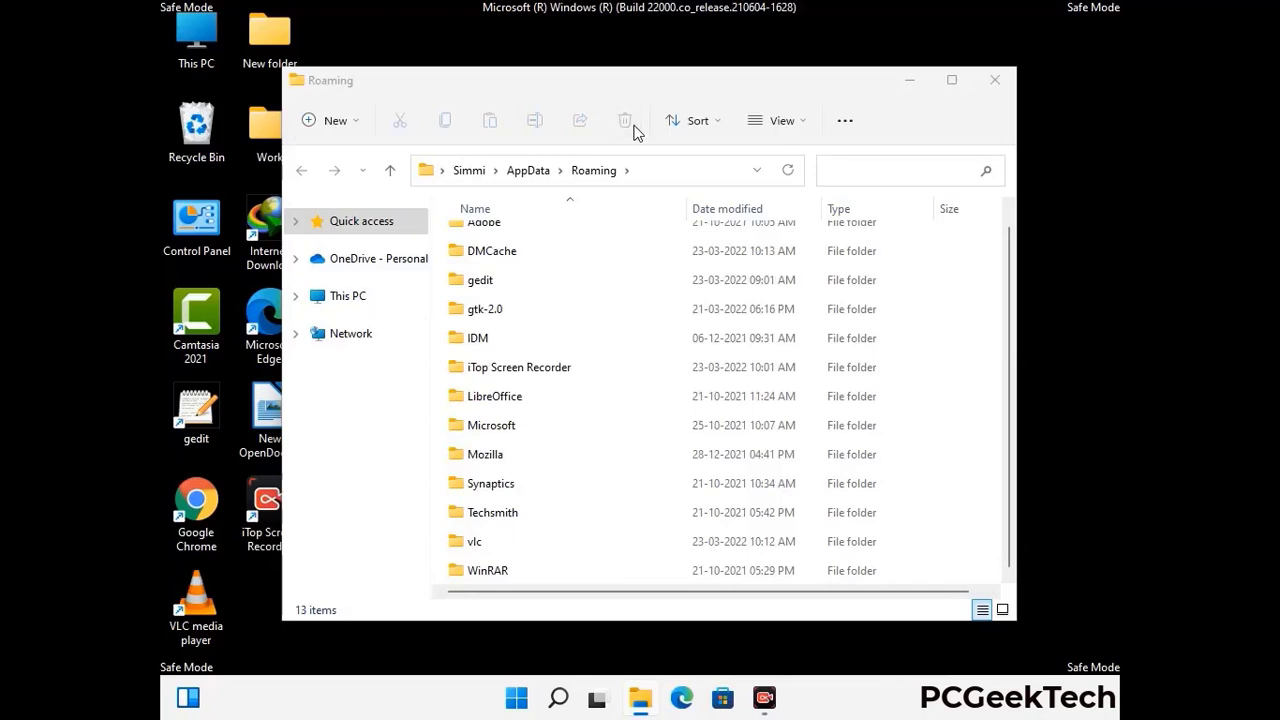
pyautogui.click(993, 81)
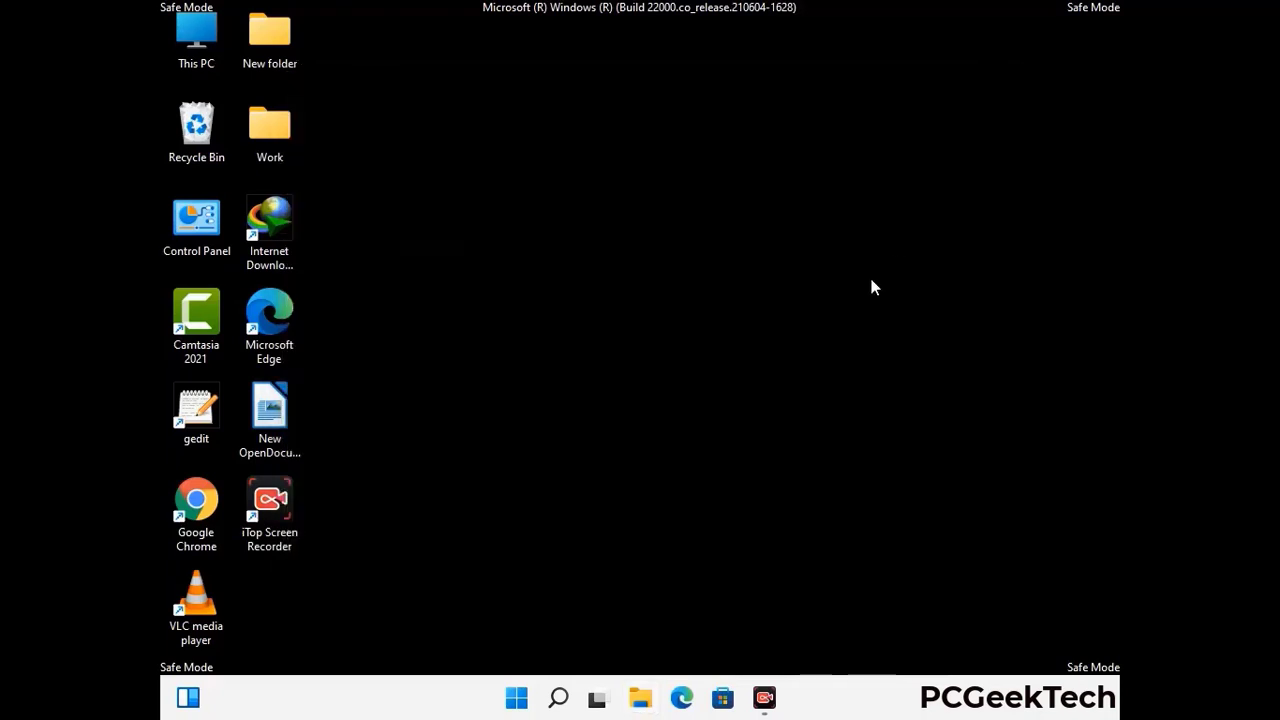
pyautogui.press('super+r')
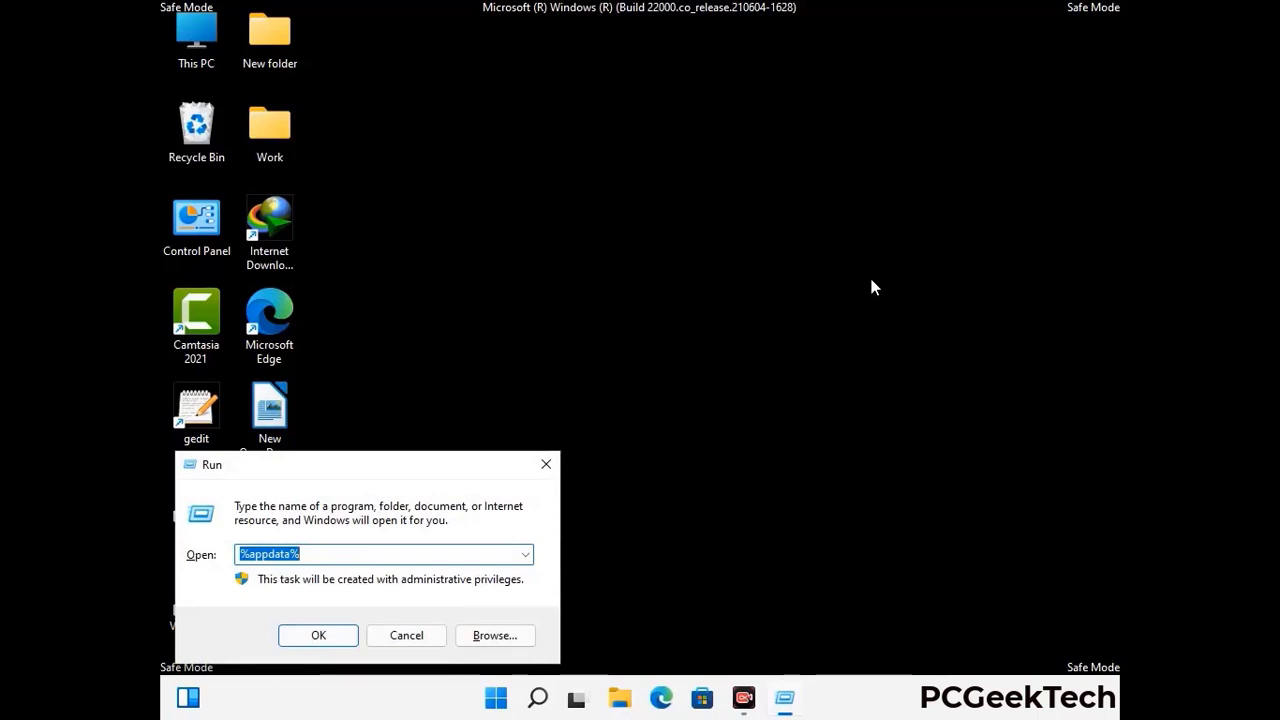
# Step: Open %LocalAppData%, delete its Mozilla folder, and close the window
pyautogui.moveTo(400, 475); pyautogui.dragTo(671, 253)
pyautogui.write('%Loca')
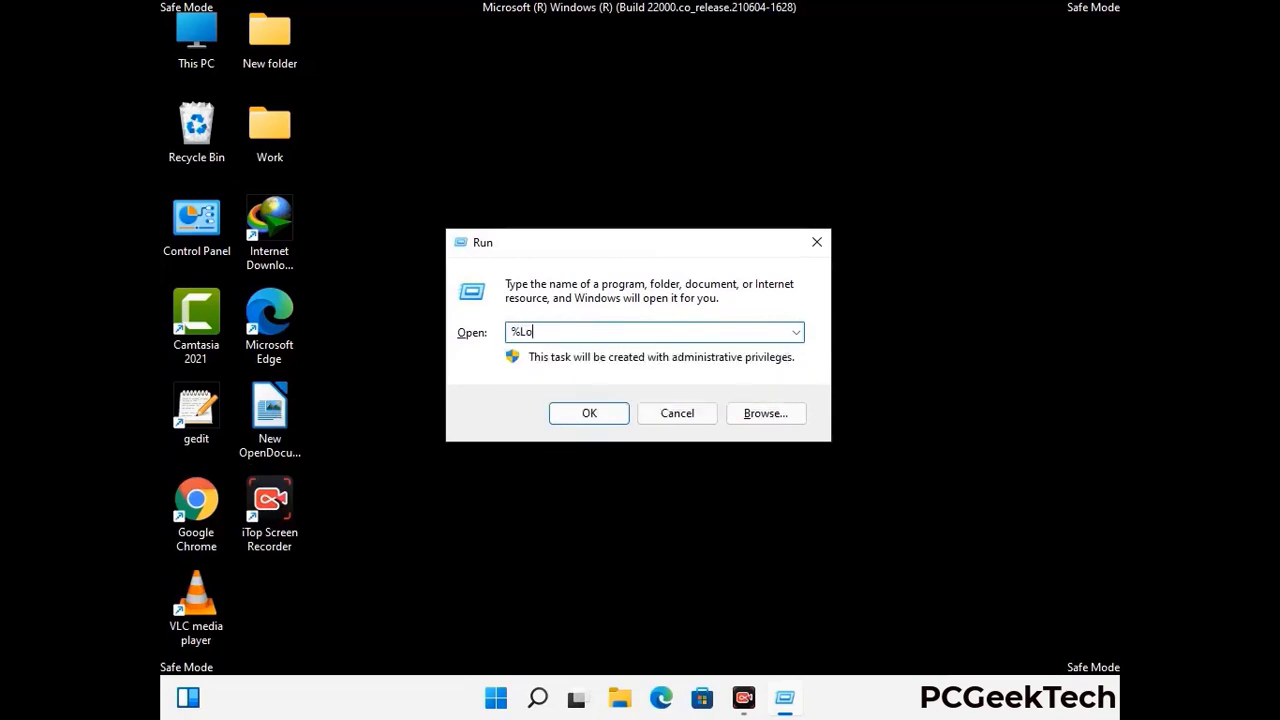
pyautogui.write('lAppData%')
pyautogui.press('Return')
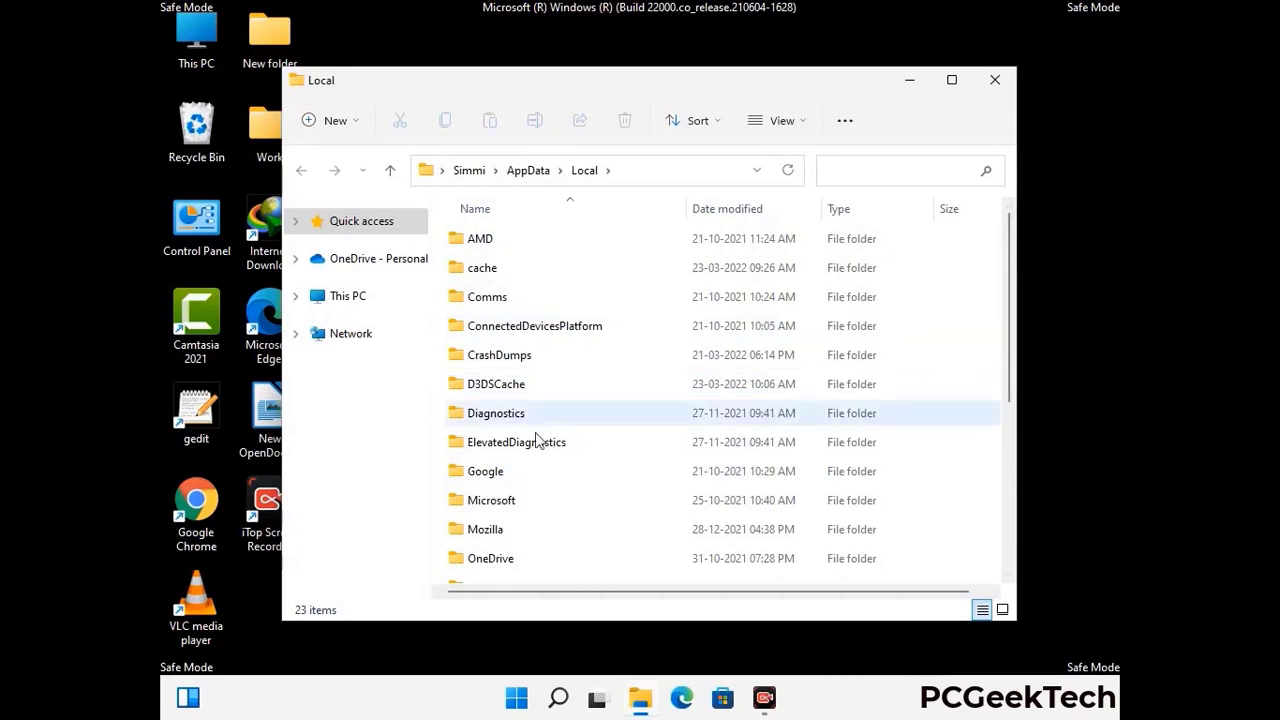
pyautogui.scroll(-1, 535, 445)
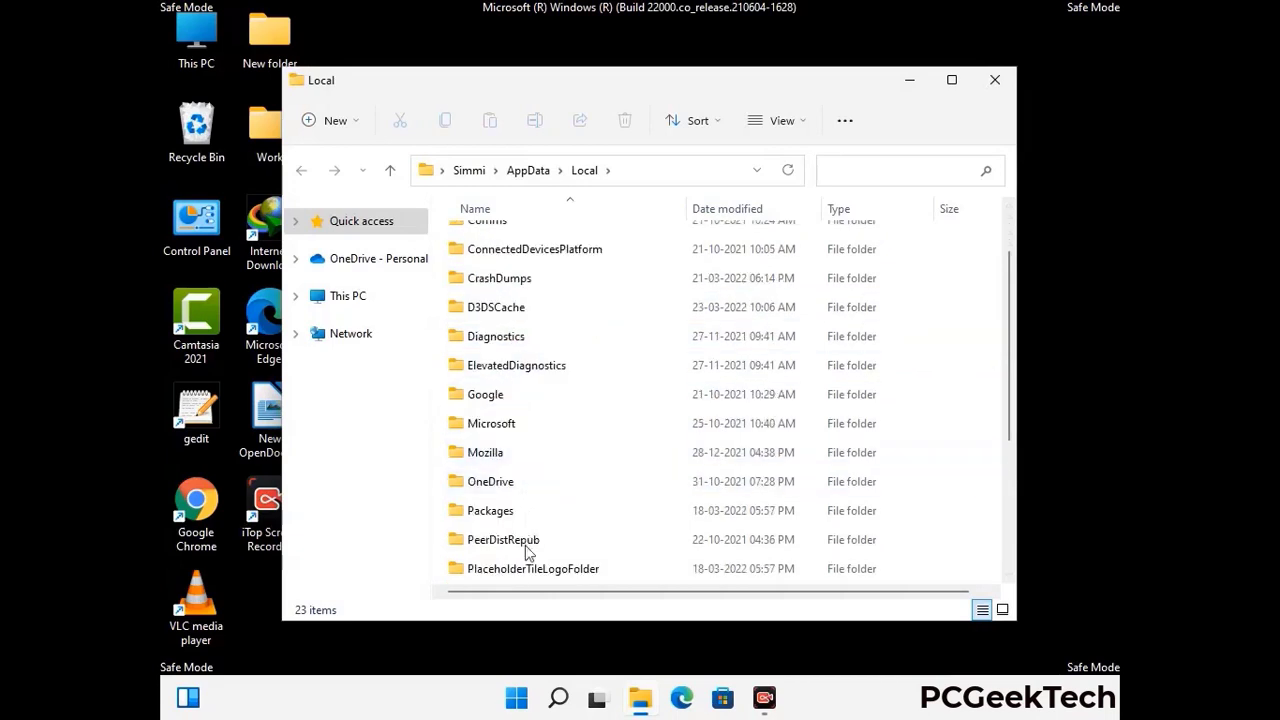
pyautogui.click(500, 460)
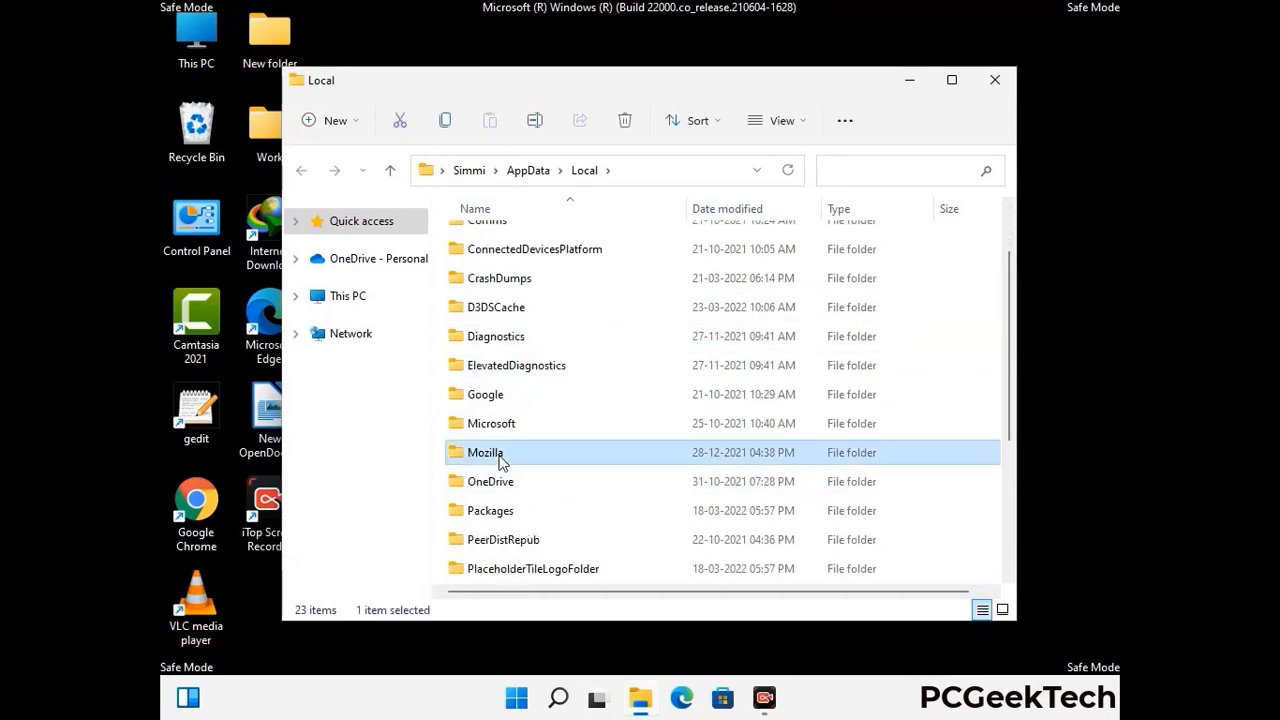
pyautogui.click(624, 132)
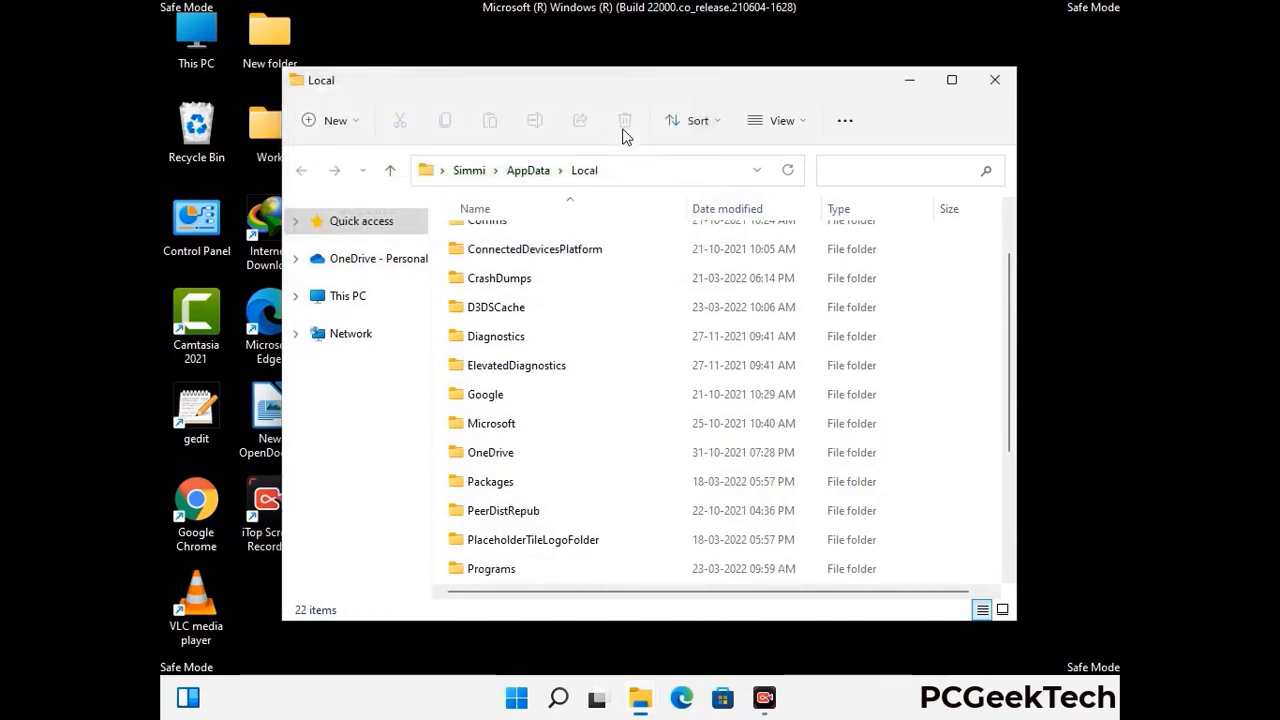
pyautogui.click(995, 80)
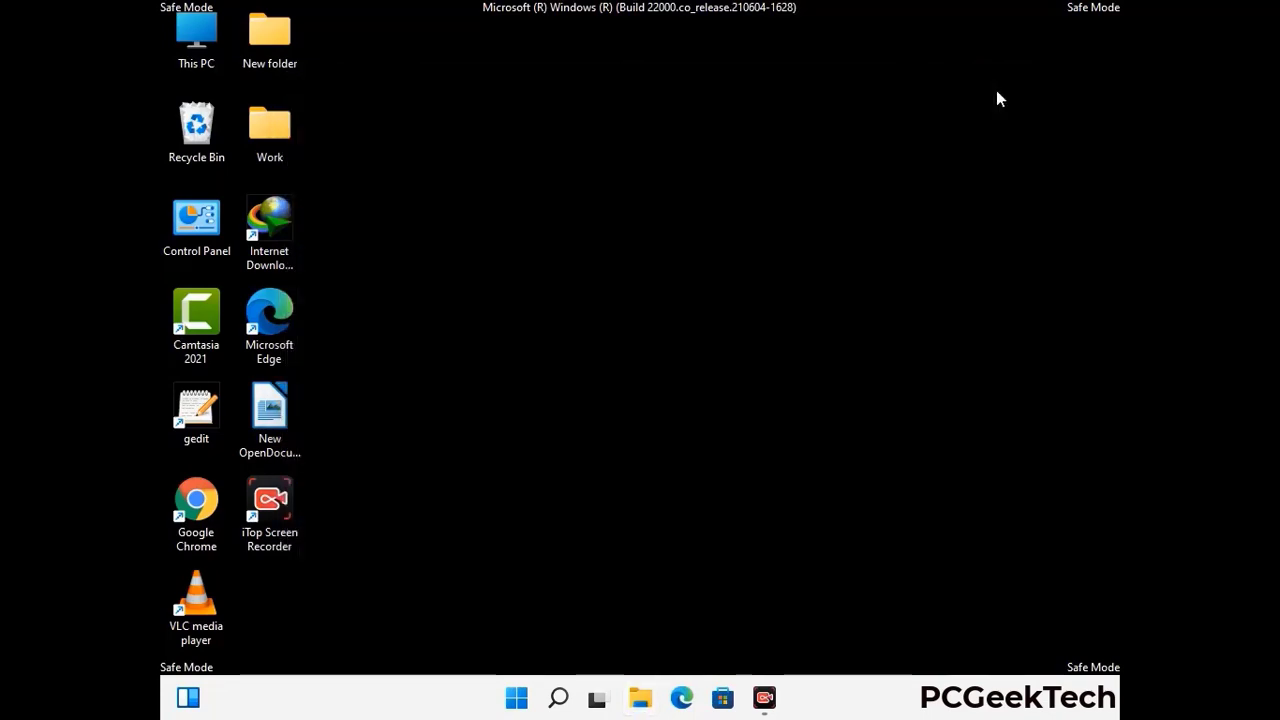
# Step: Run %ProgramData% to open the C:\ProgramData folder
pyautogui.press('super+r')
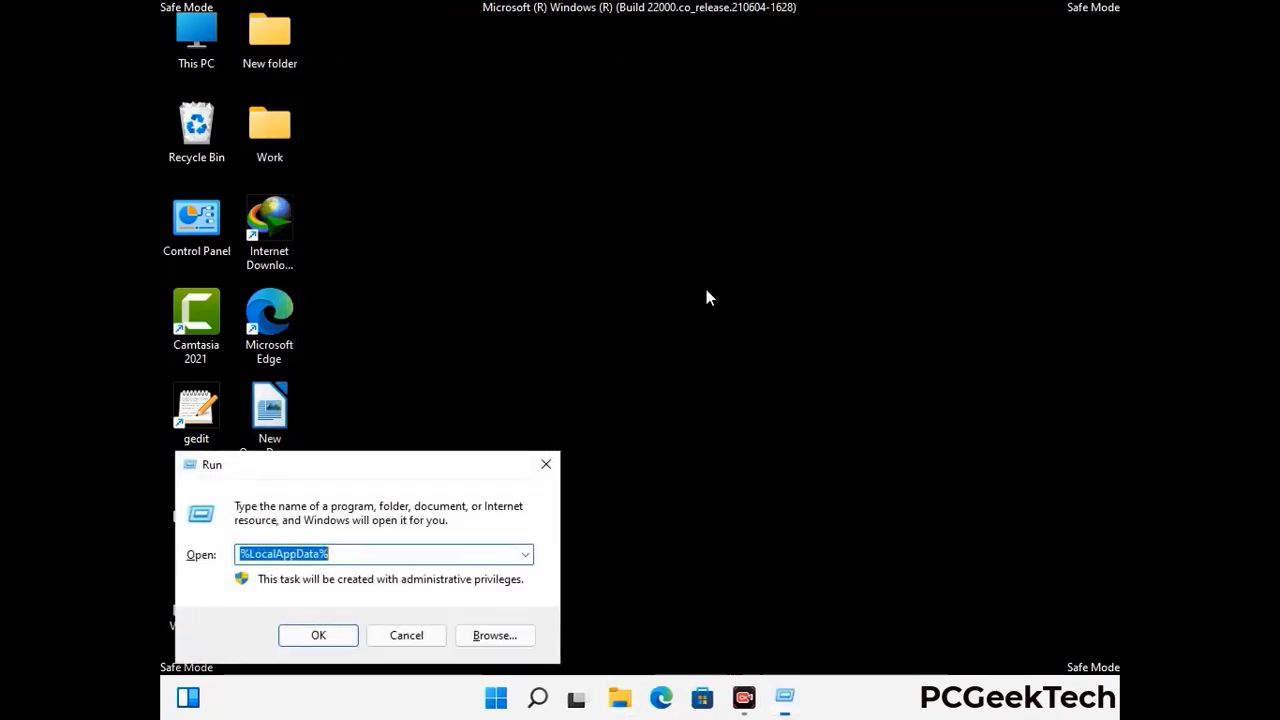
pyautogui.moveTo(355, 468); pyautogui.dragTo(585, 263)
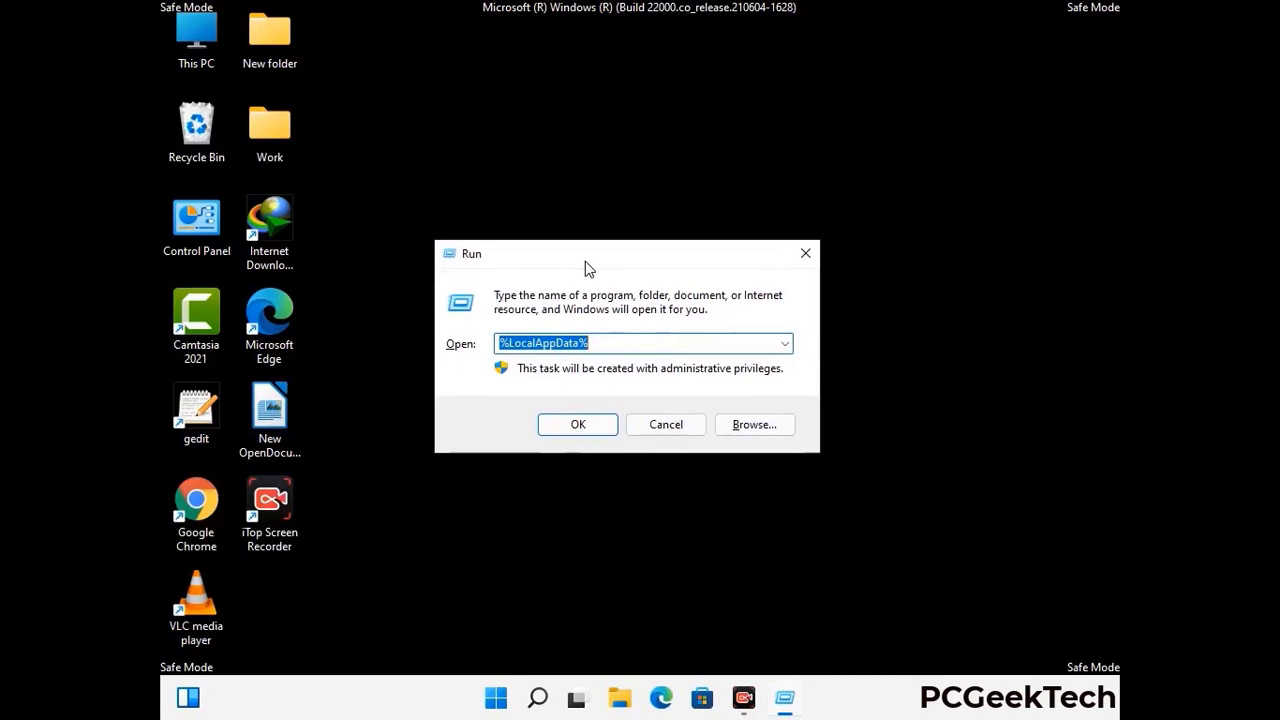
pyautogui.write('%')
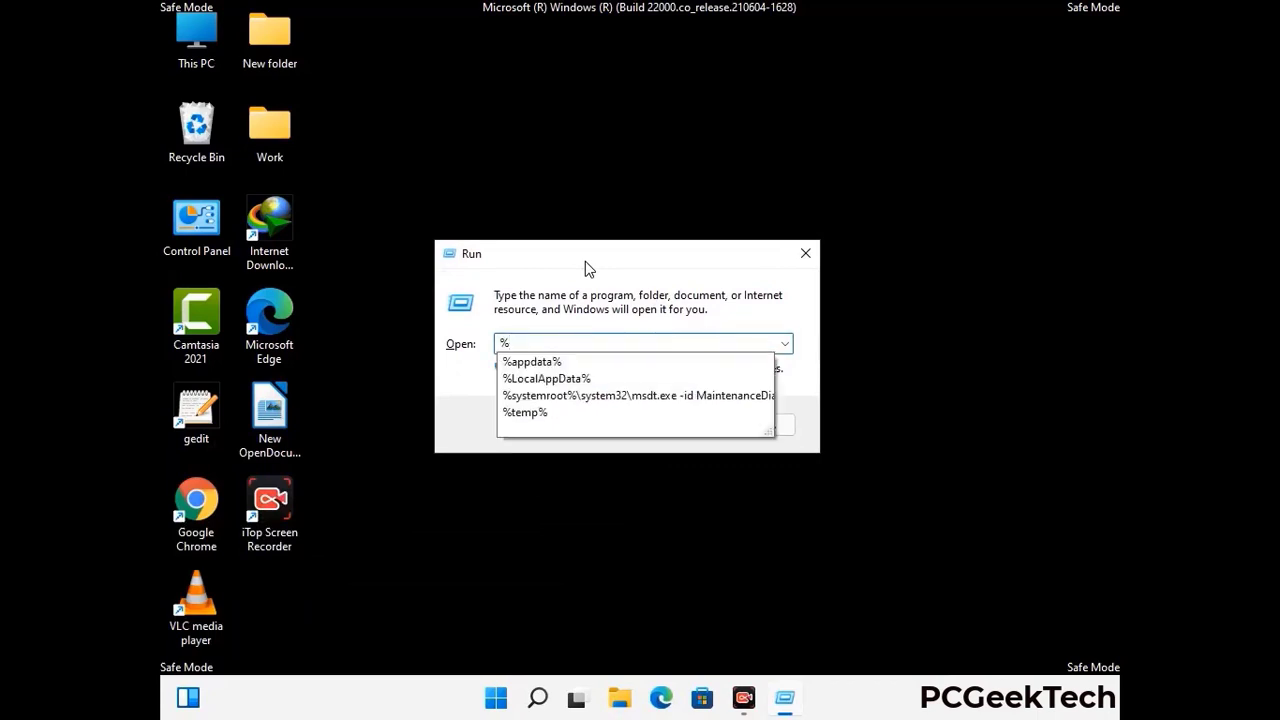
pyautogui.write('ProgramData')
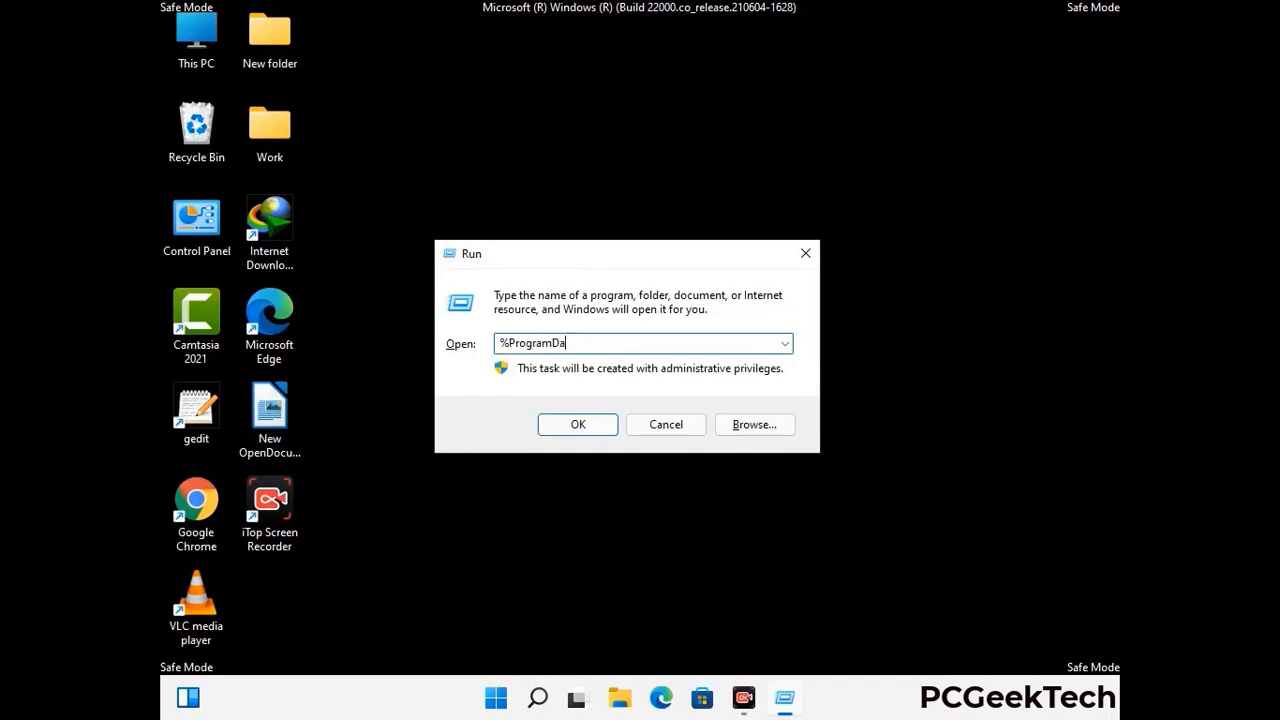
pyautogui.write('%')
pyautogui.press('Return')
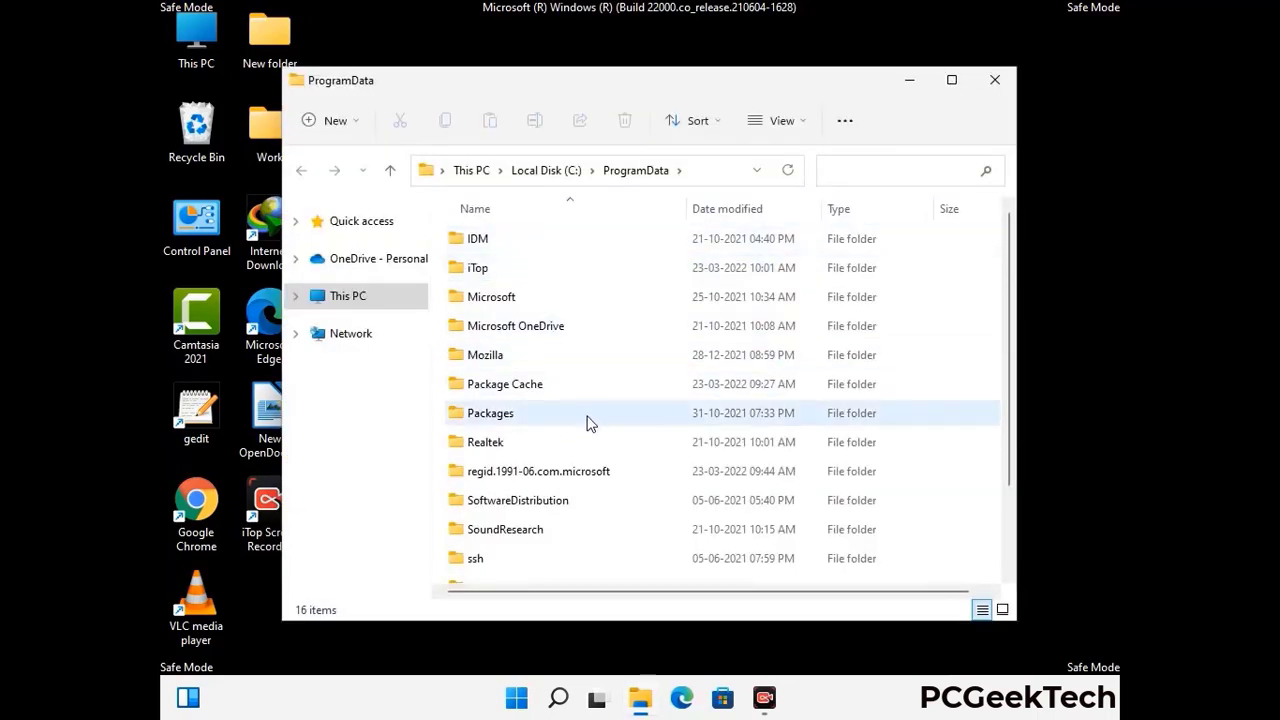
# Step: Delete the Mozilla folder from ProgramData and close the window
pyautogui.scroll(-2, 588, 422)
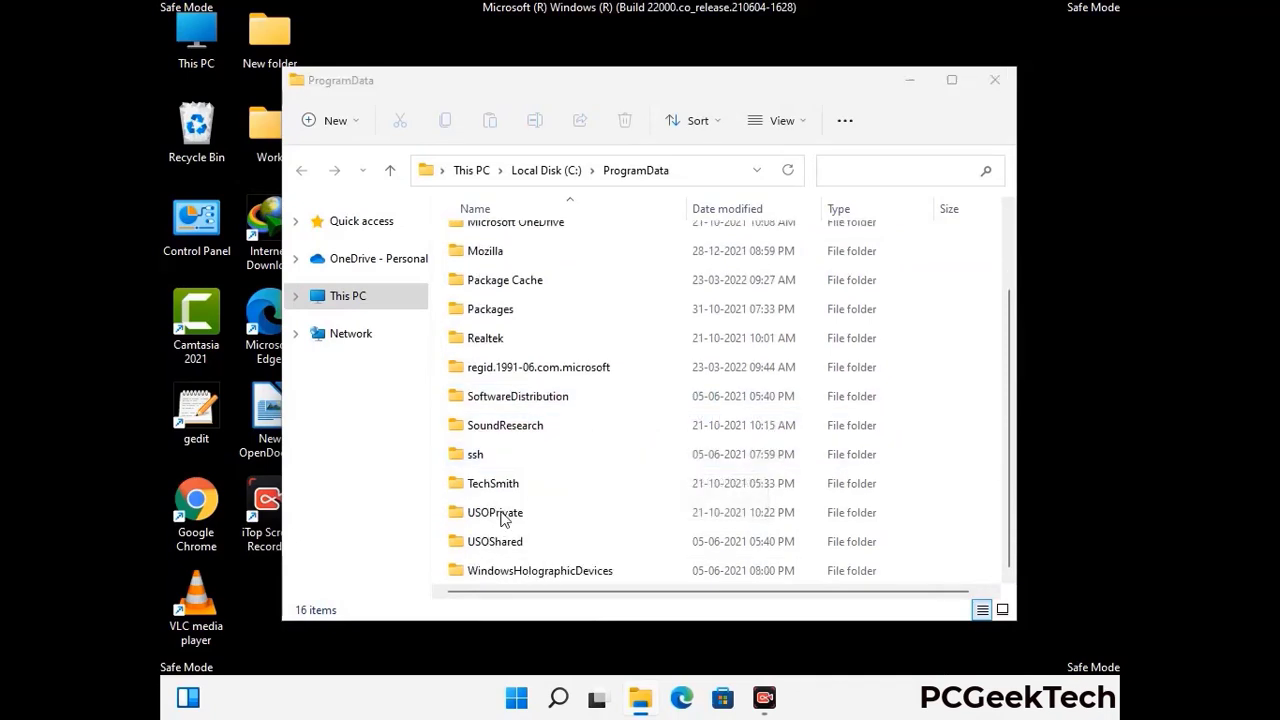
pyautogui.click(505, 251)
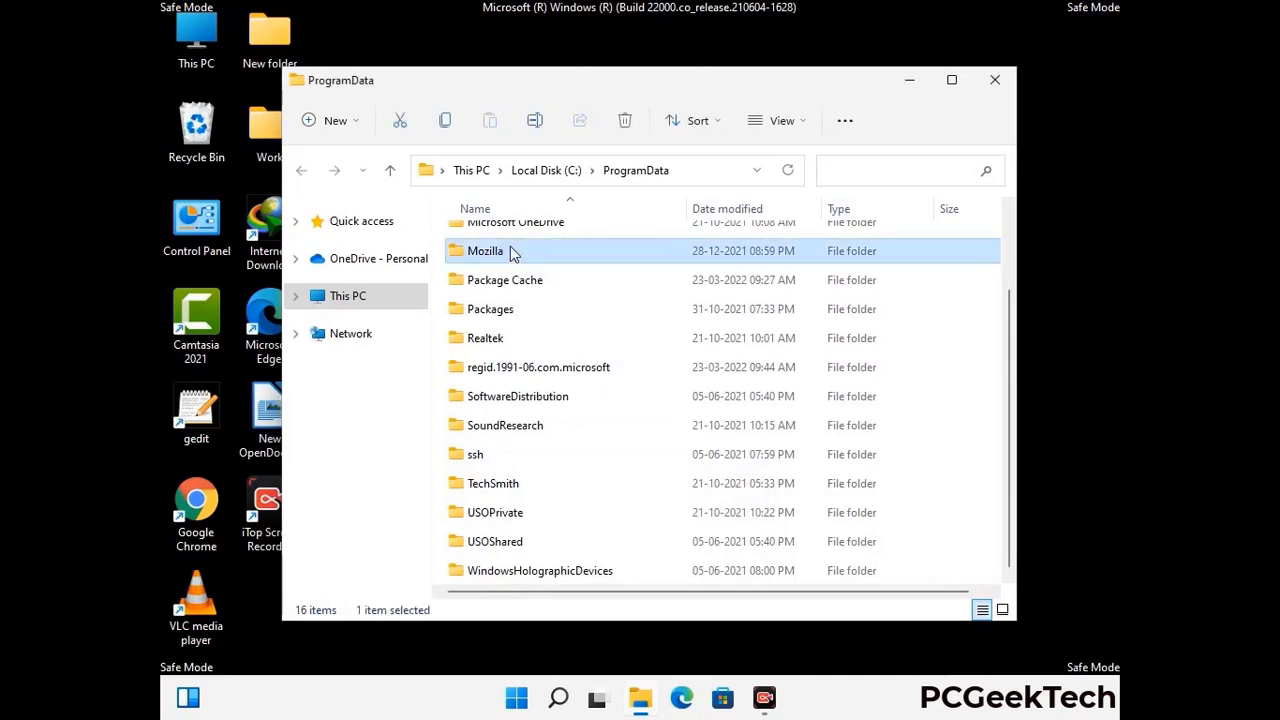
pyautogui.click(626, 121)
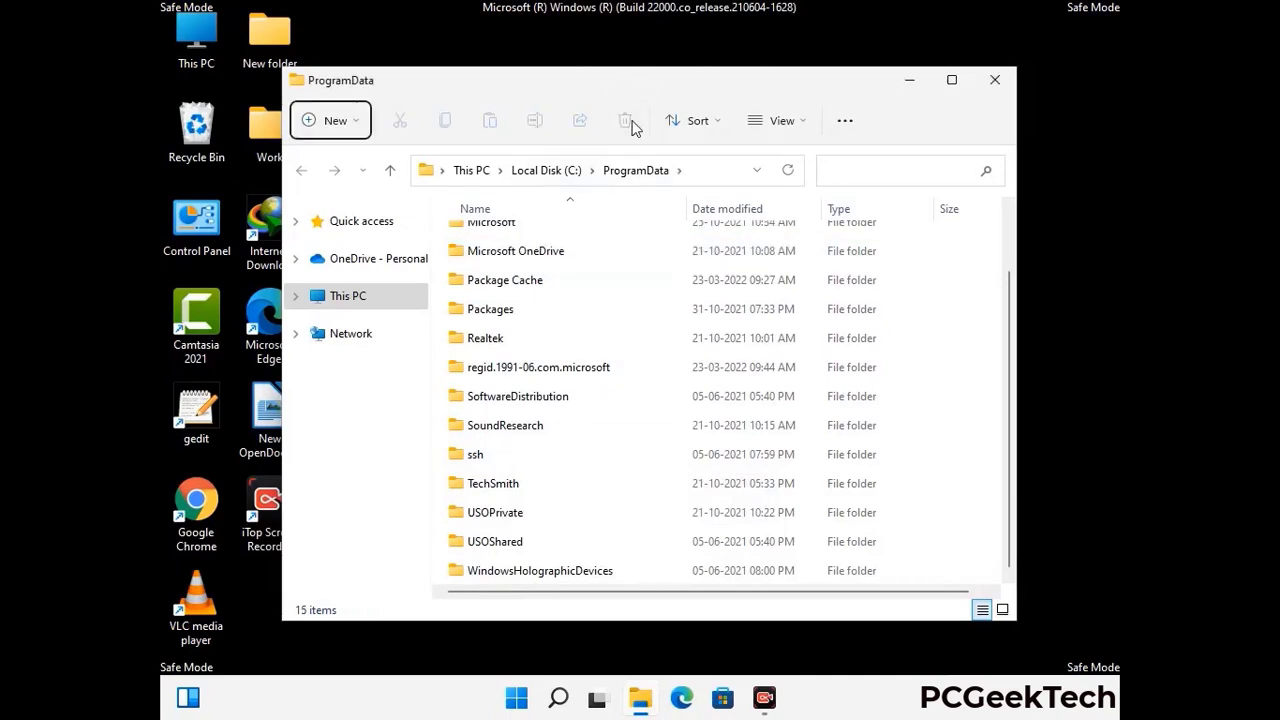
pyautogui.scroll(1, 660, 420)
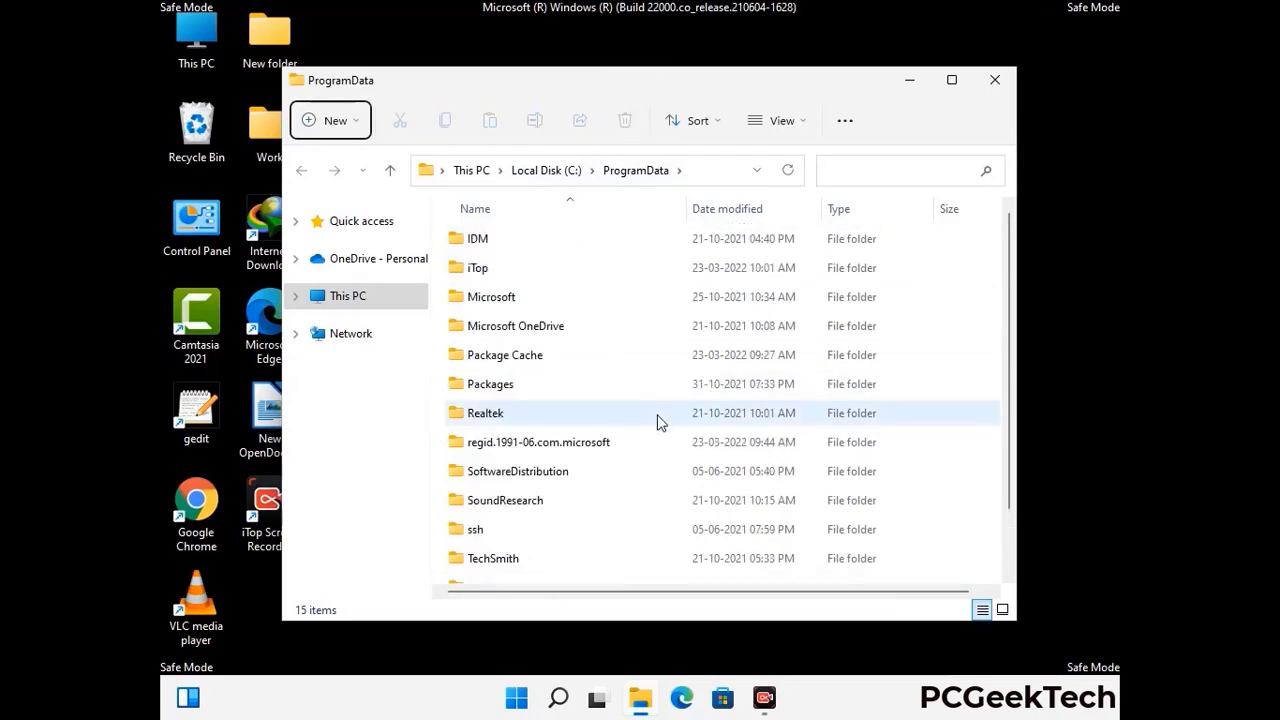
pyautogui.click(1000, 80)
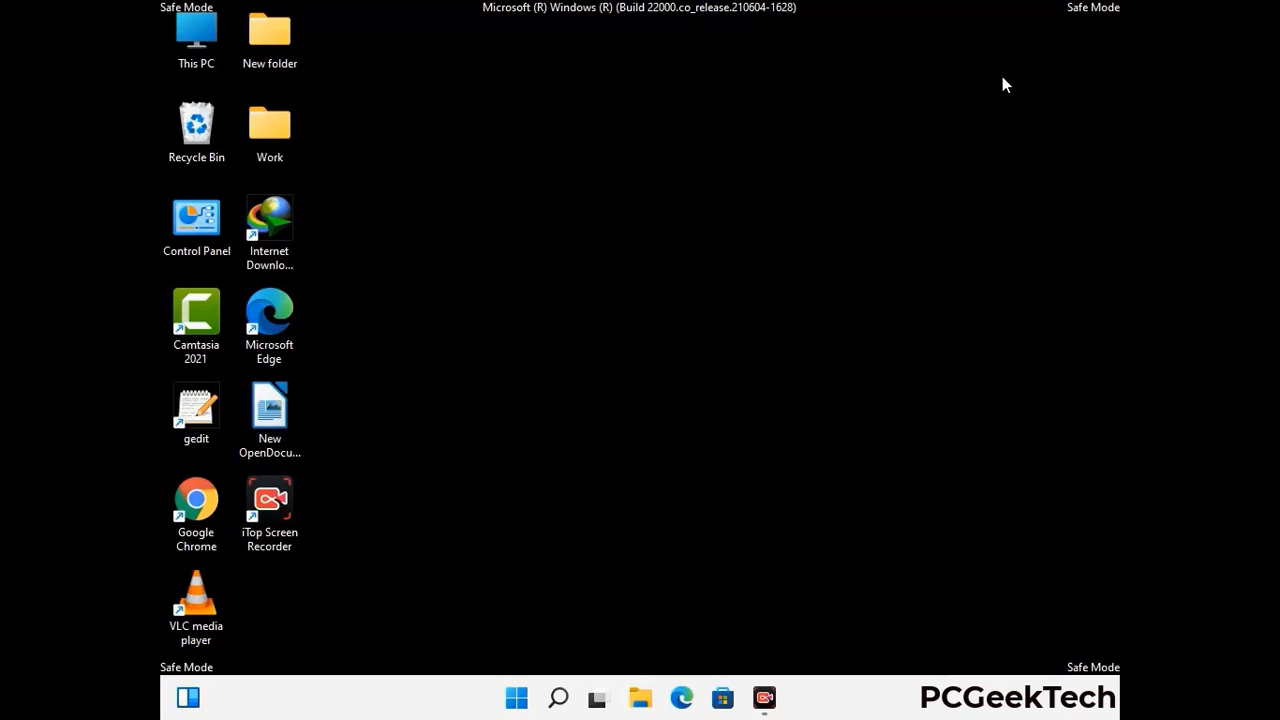
pyautogui.press('super+r')
pyautogui.moveTo(420, 463); pyautogui.dragTo(668, 259)
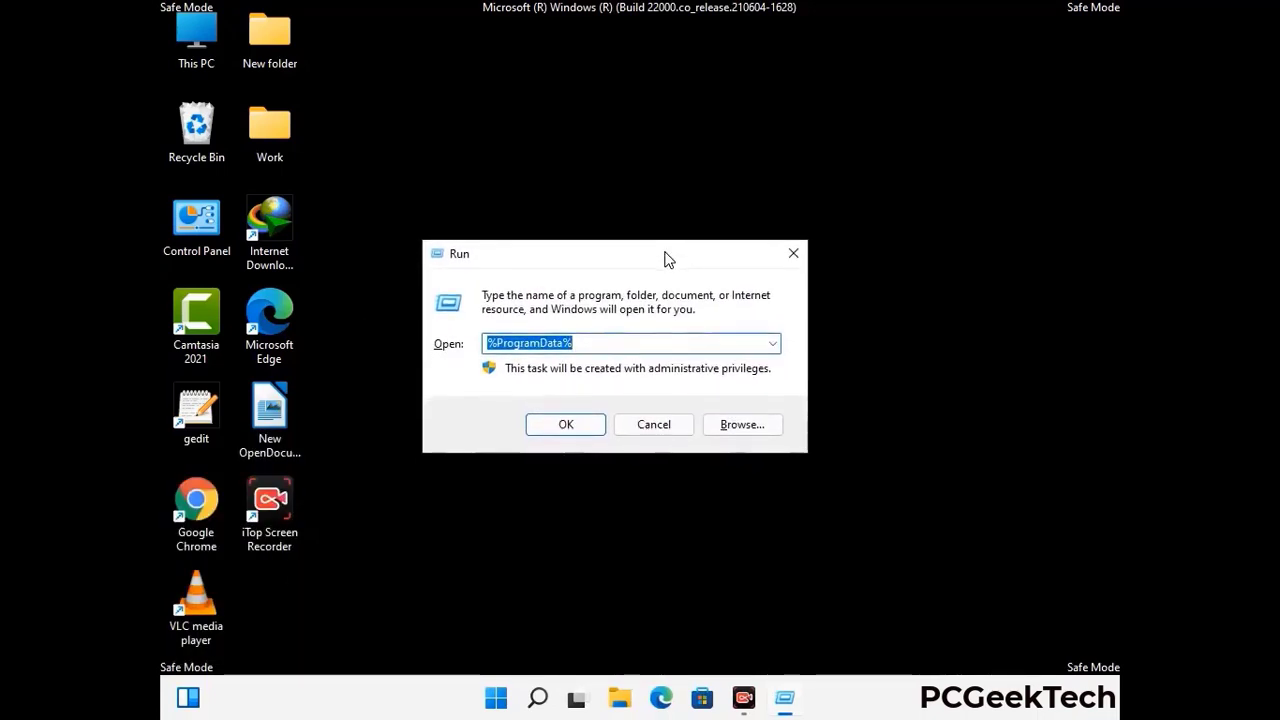
pyautogui.write('%WinDir%')
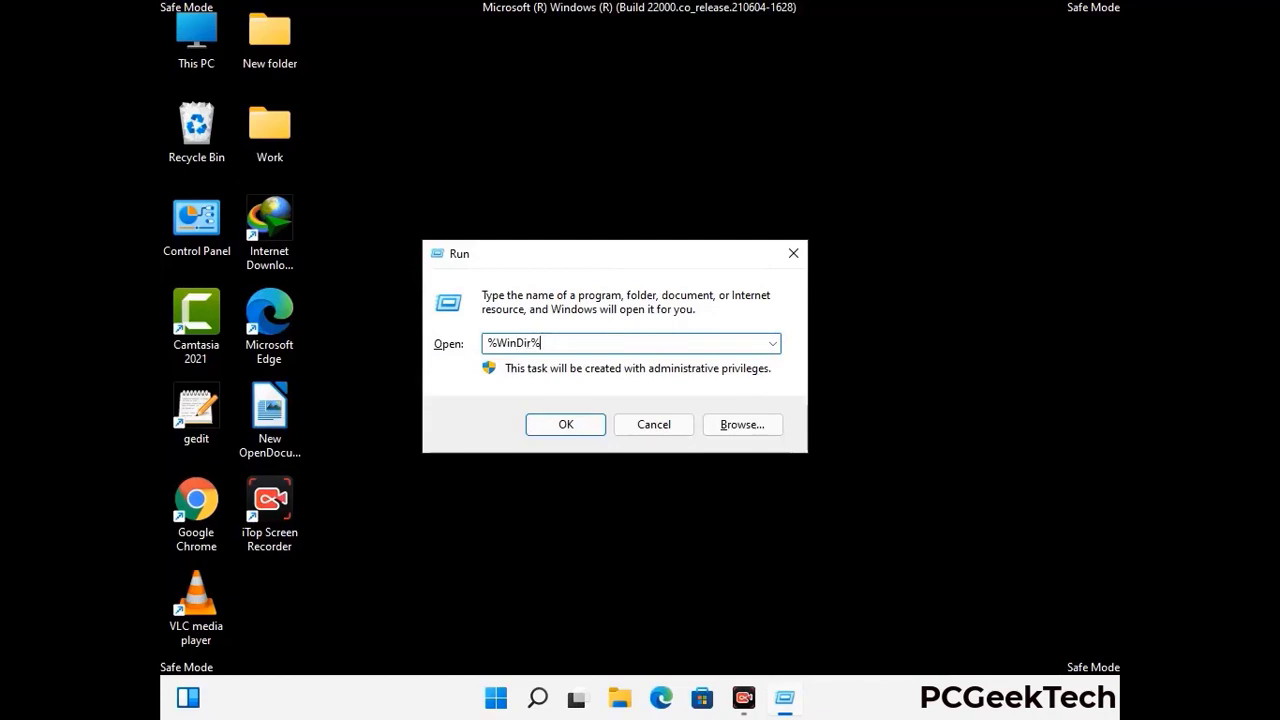
pyautogui.press('Return')
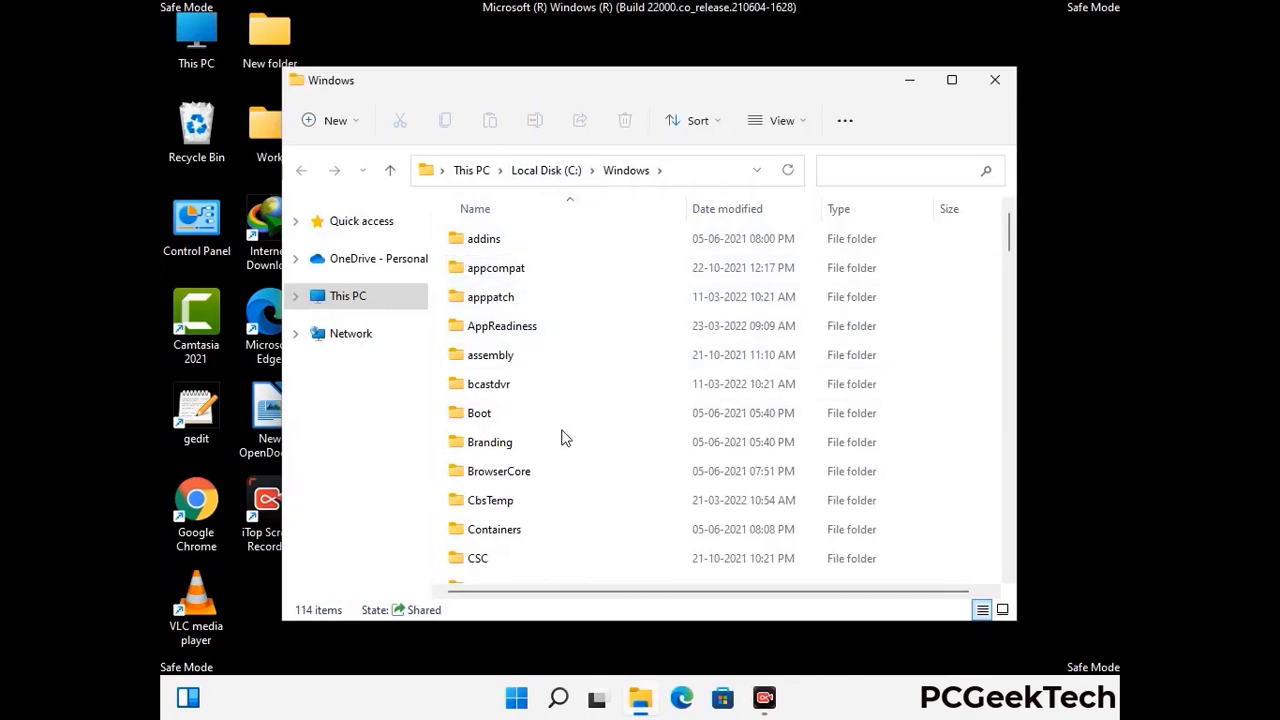
pyautogui.scroll(-2, 560, 435)
pyautogui.scroll(-1, 563, 446)
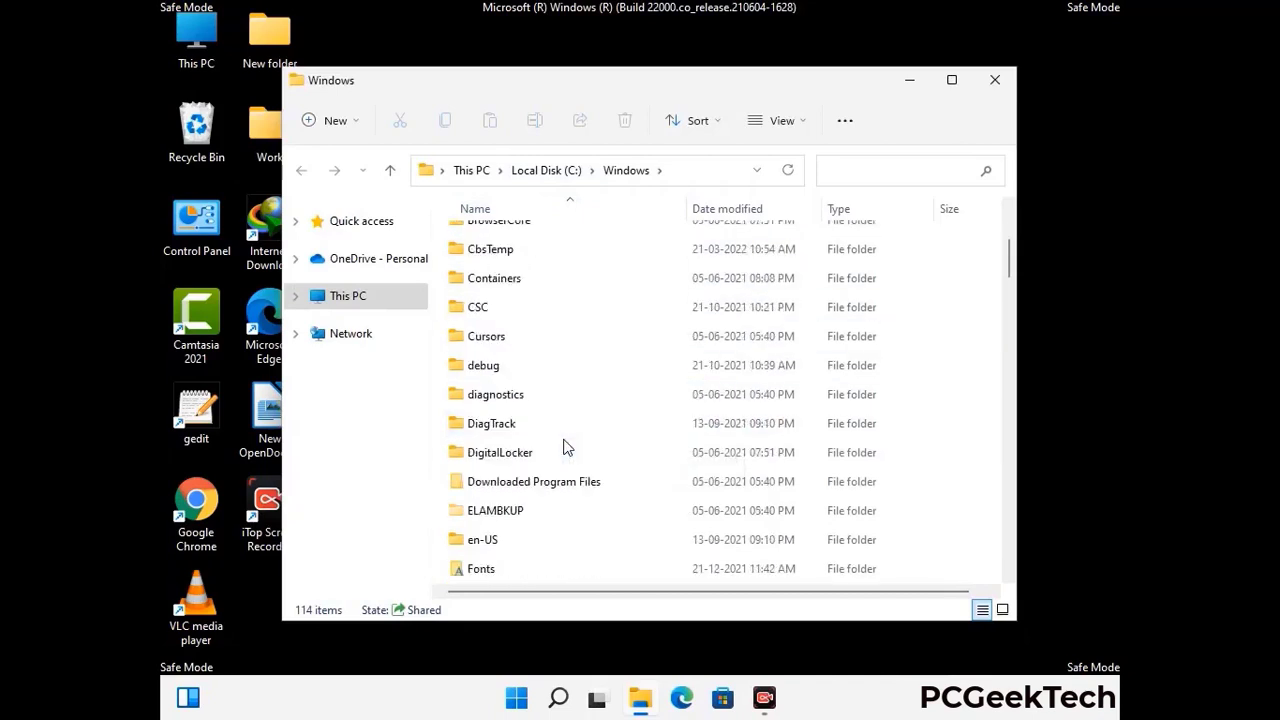
pyautogui.scroll(-1, 563, 446)
pyautogui.scroll(-4, 563, 446)
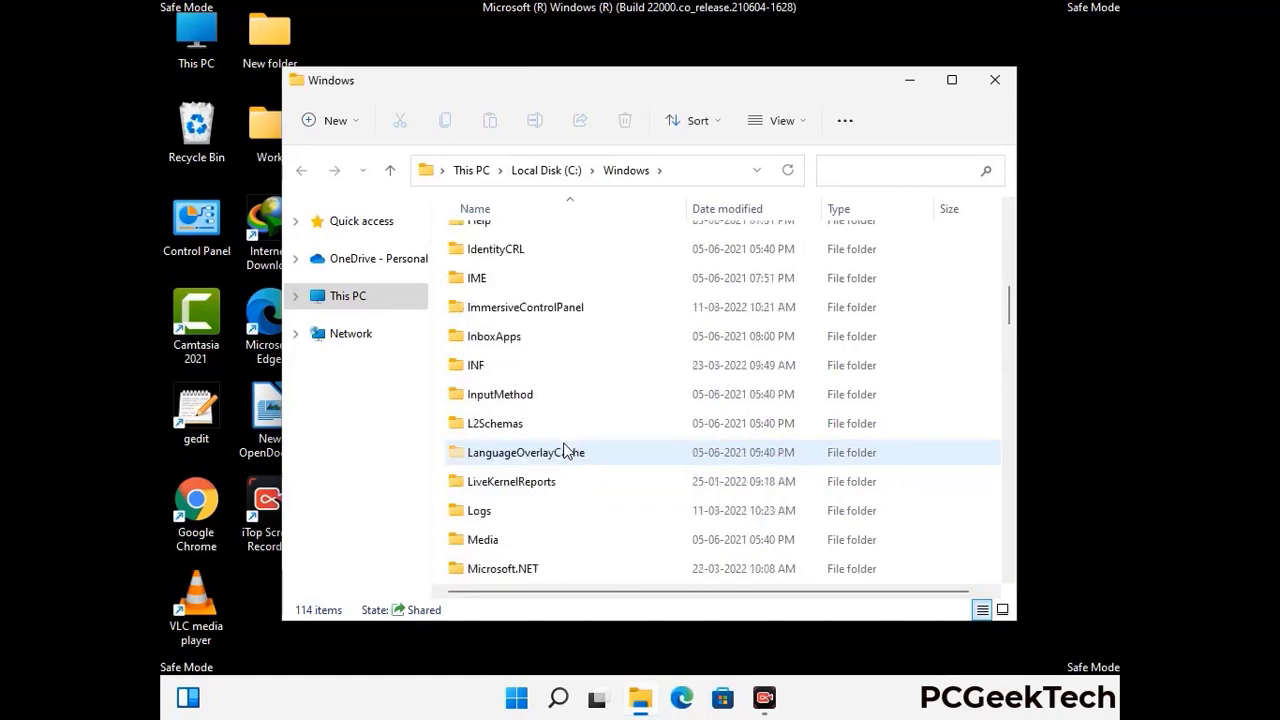
pyautogui.scroll(-1, 563, 452)
pyautogui.scroll(-6, 563, 452)
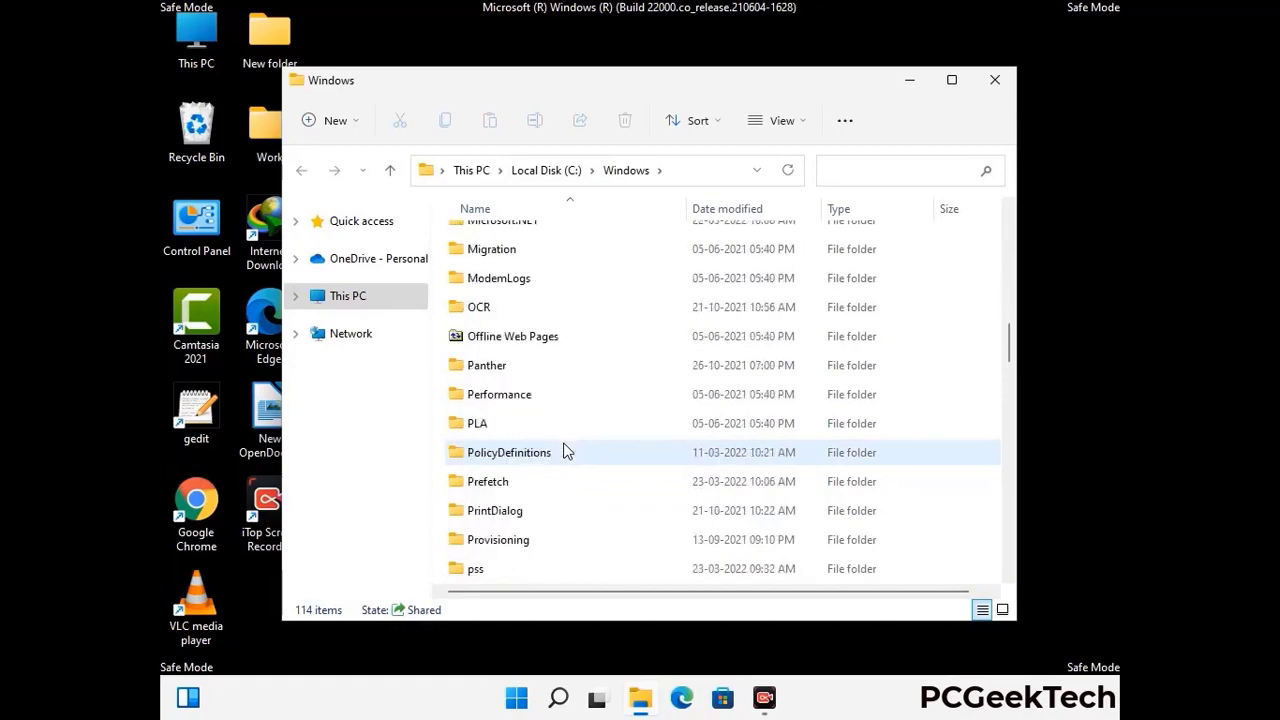
pyautogui.scroll(-7, 563, 452)
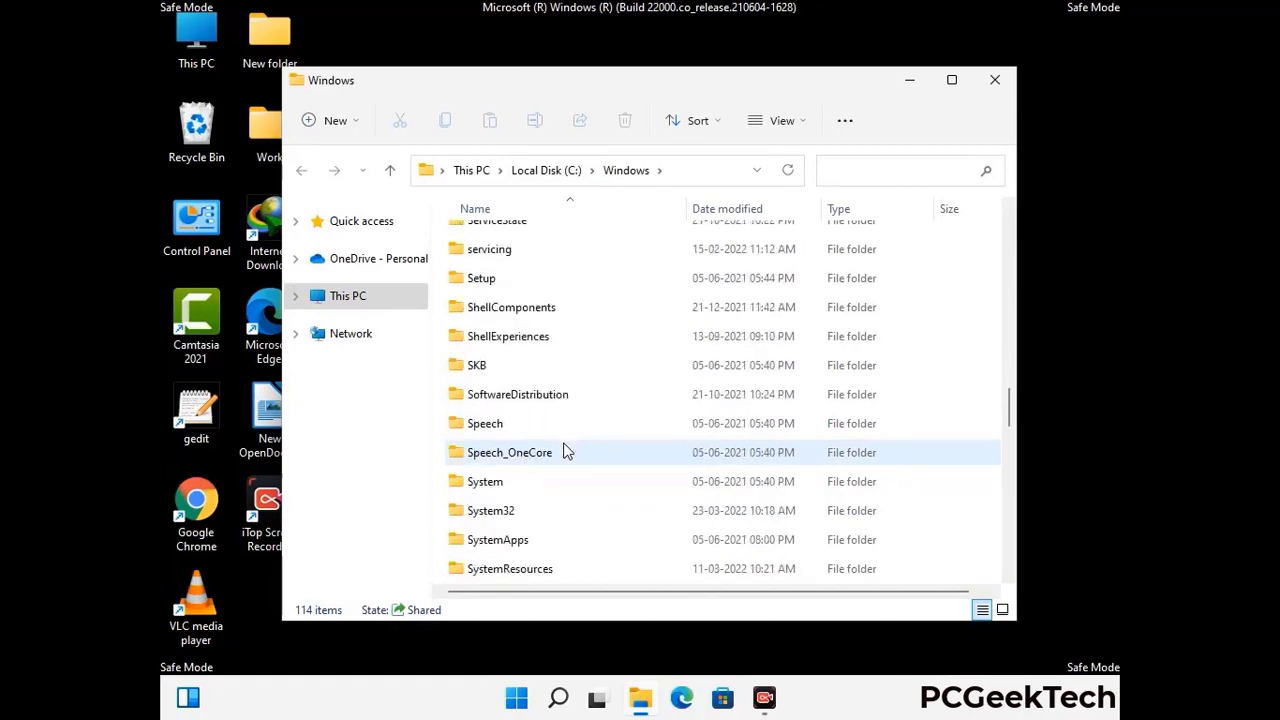
pyautogui.scroll(-12, 563, 452)
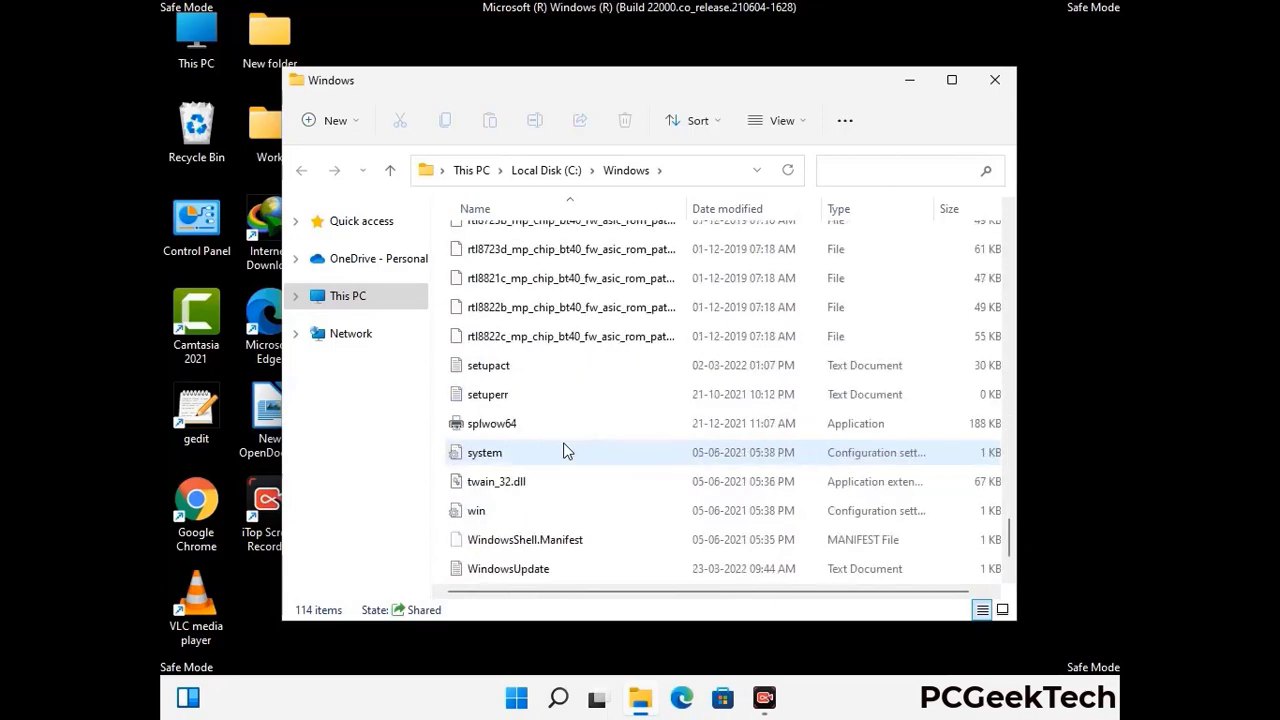
pyautogui.scroll(-1, 563, 452)
pyautogui.scroll(15, 563, 452)
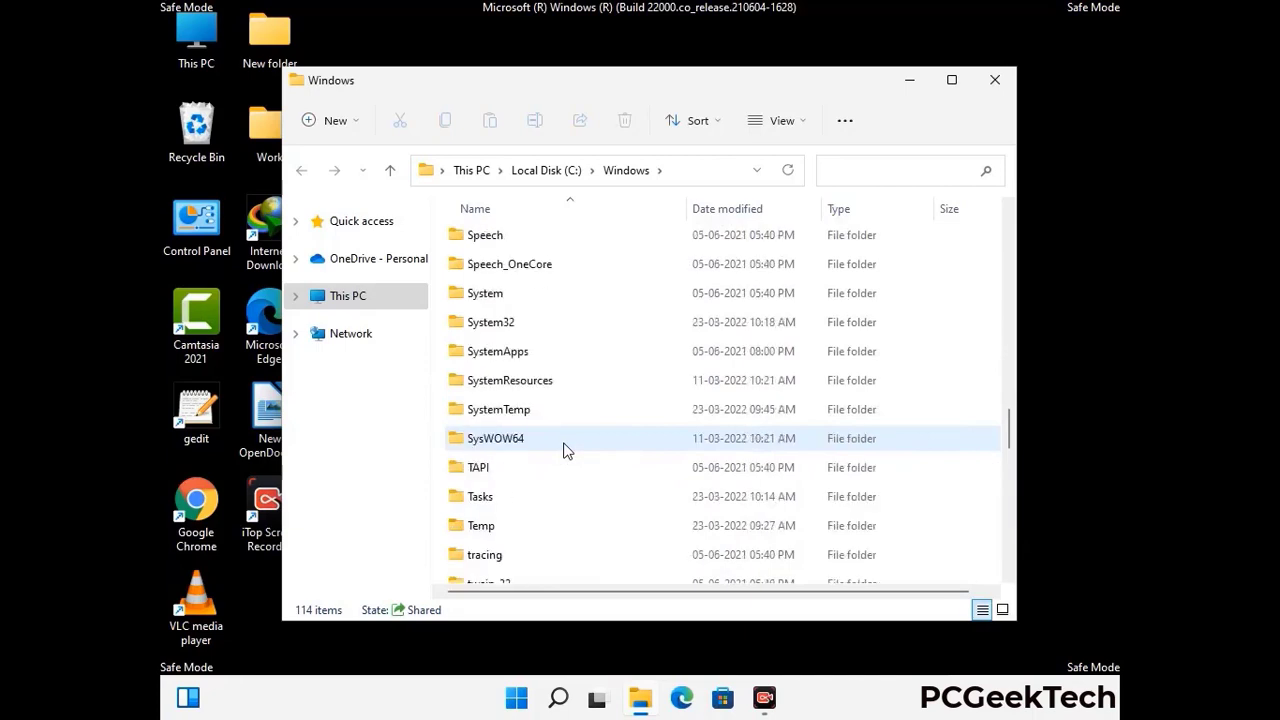
pyautogui.scroll(3, 563, 452)
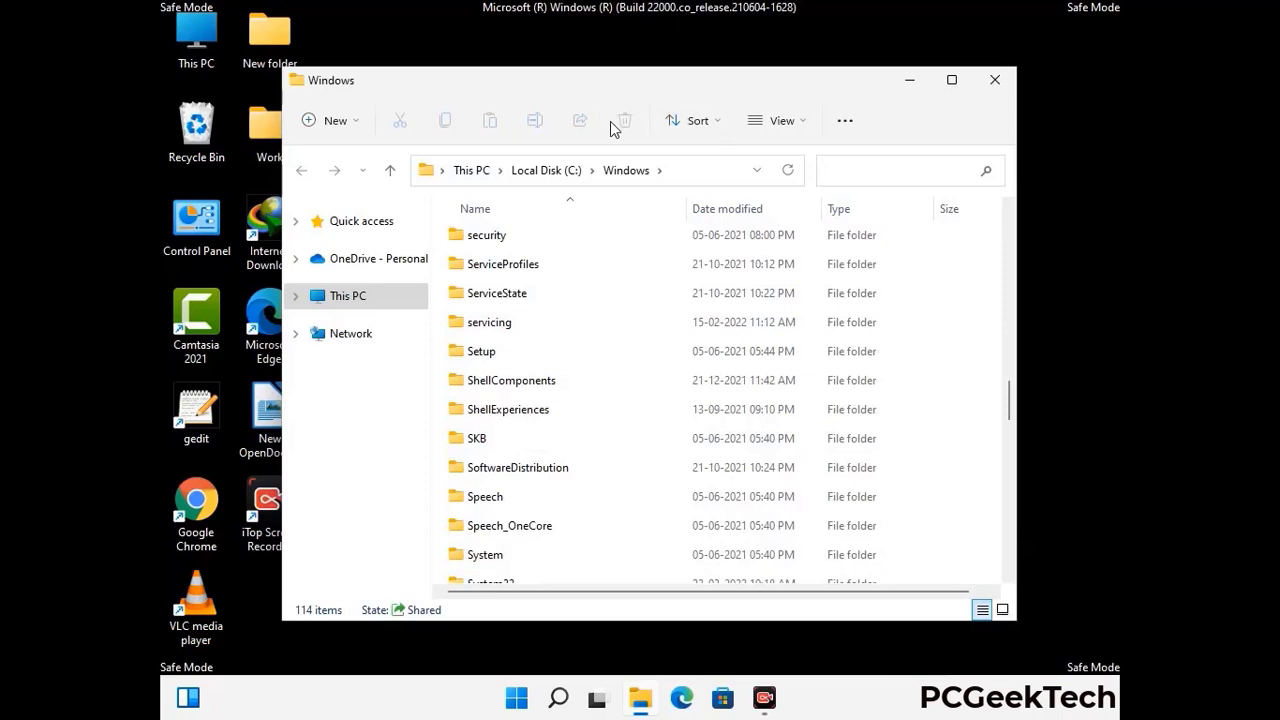
pyautogui.click(995, 80)
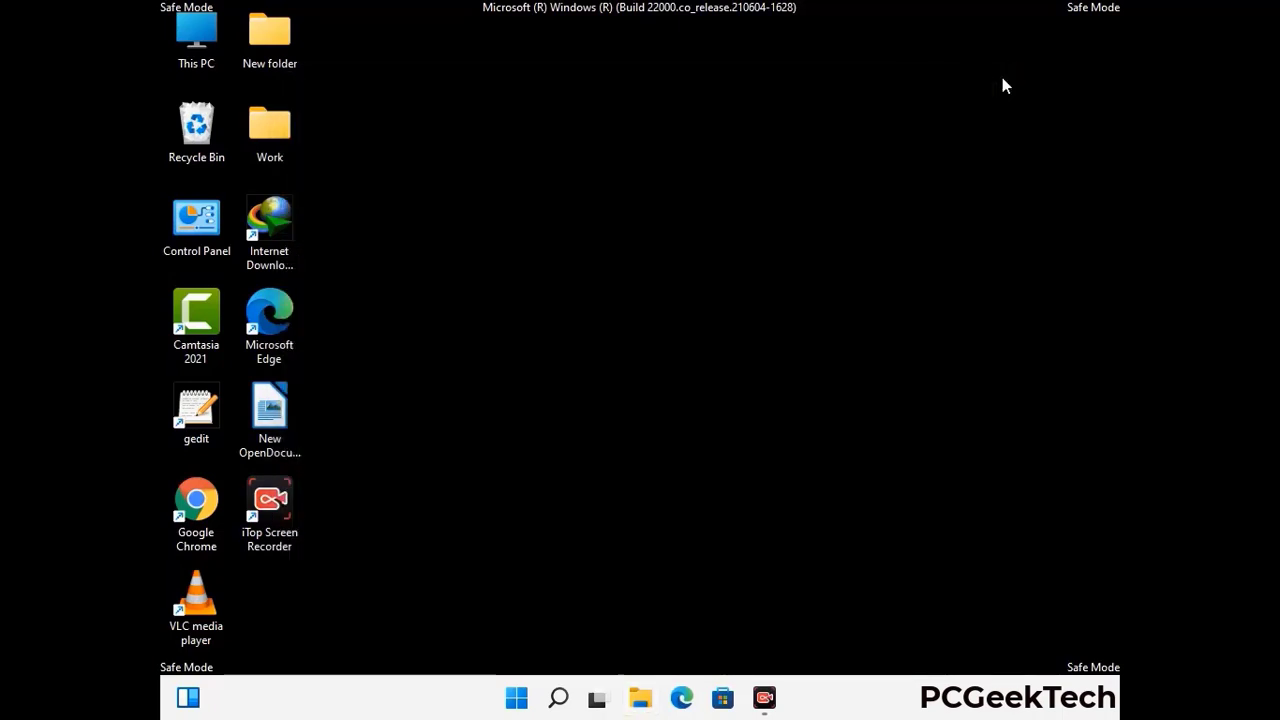
# Step: Open %temp%, delete all 100 items in the user's Temp folder, and close it
pyautogui.press('super+r')
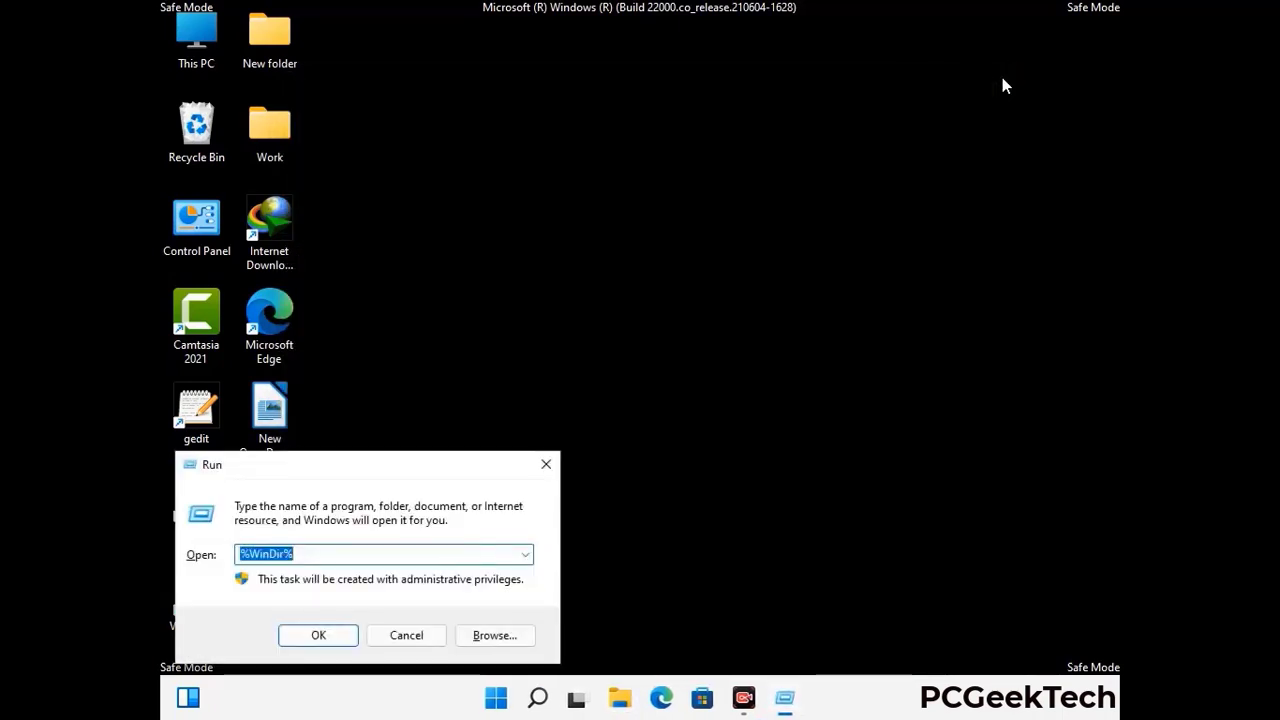
pyautogui.moveTo(428, 473); pyautogui.dragTo(723, 171)
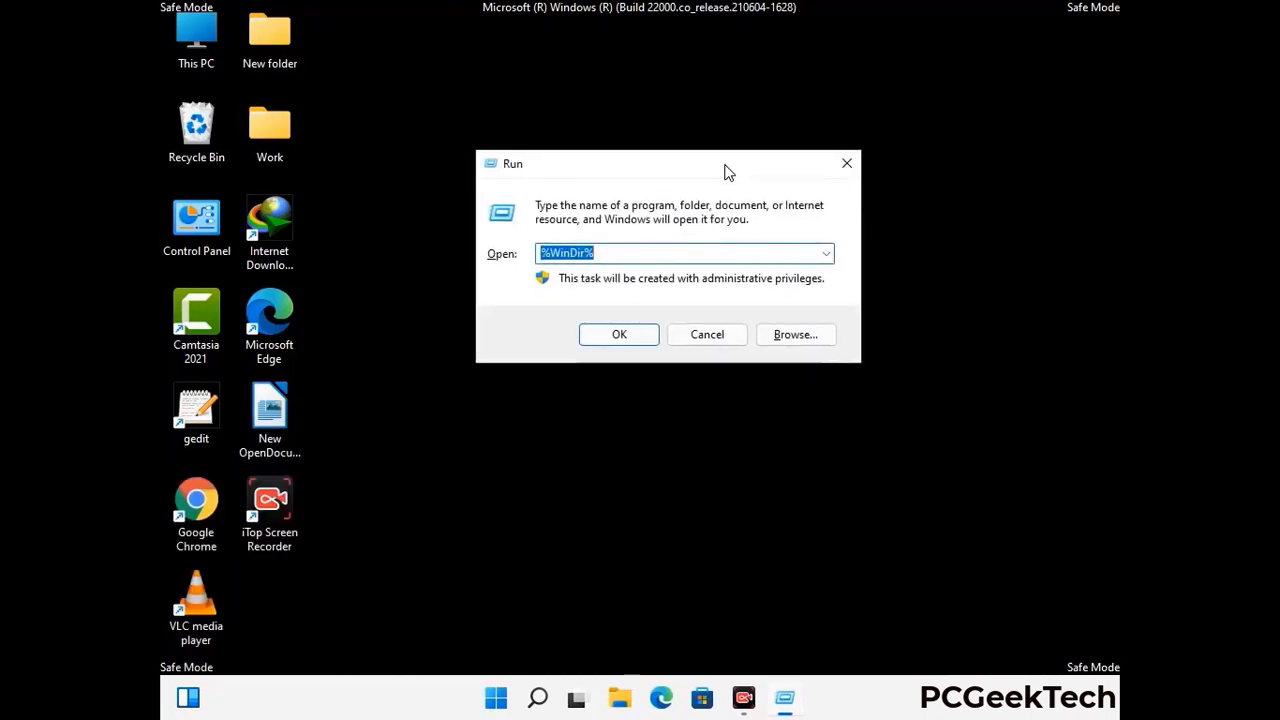
pyautogui.write('%temp%')
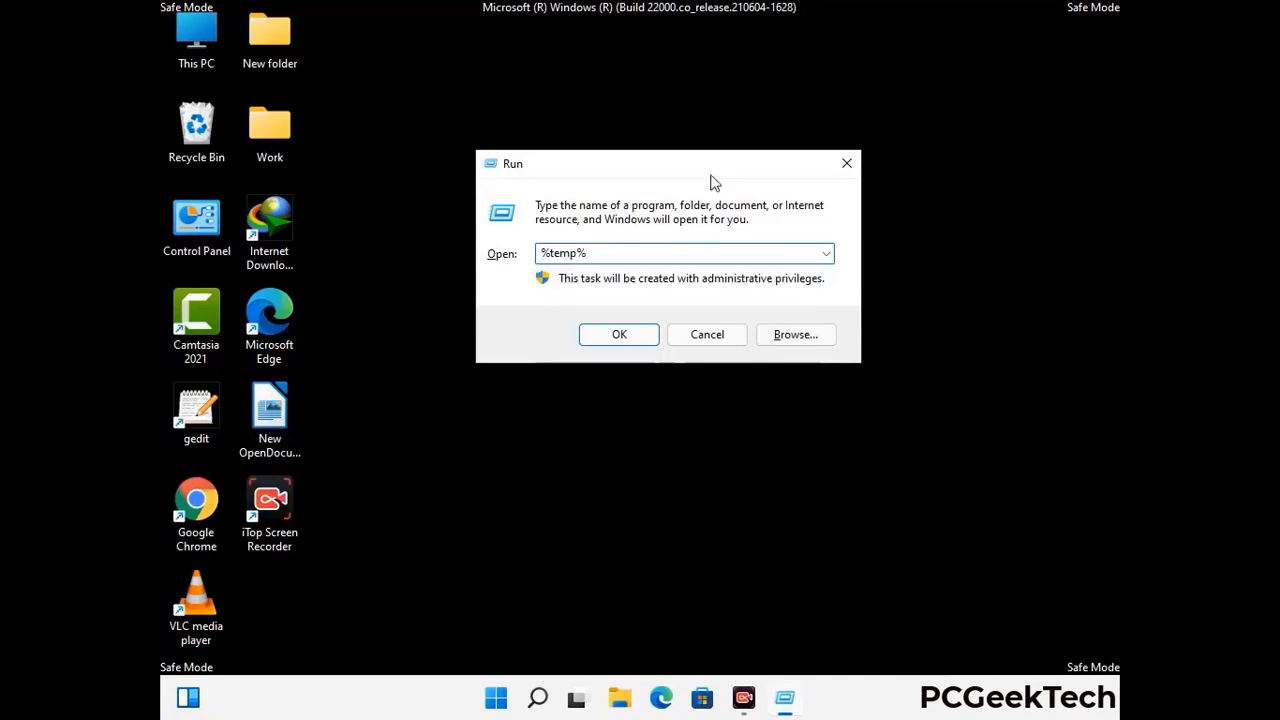
pyautogui.click(640, 333)
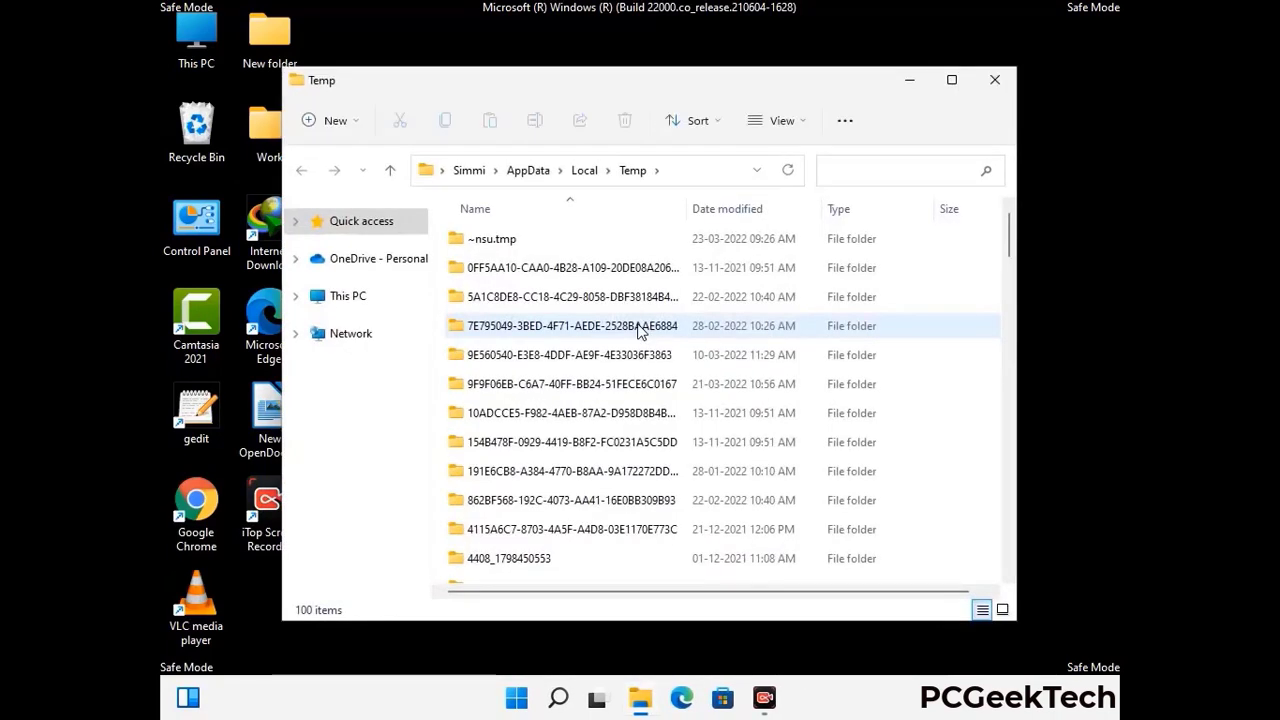
pyautogui.click(581, 386)
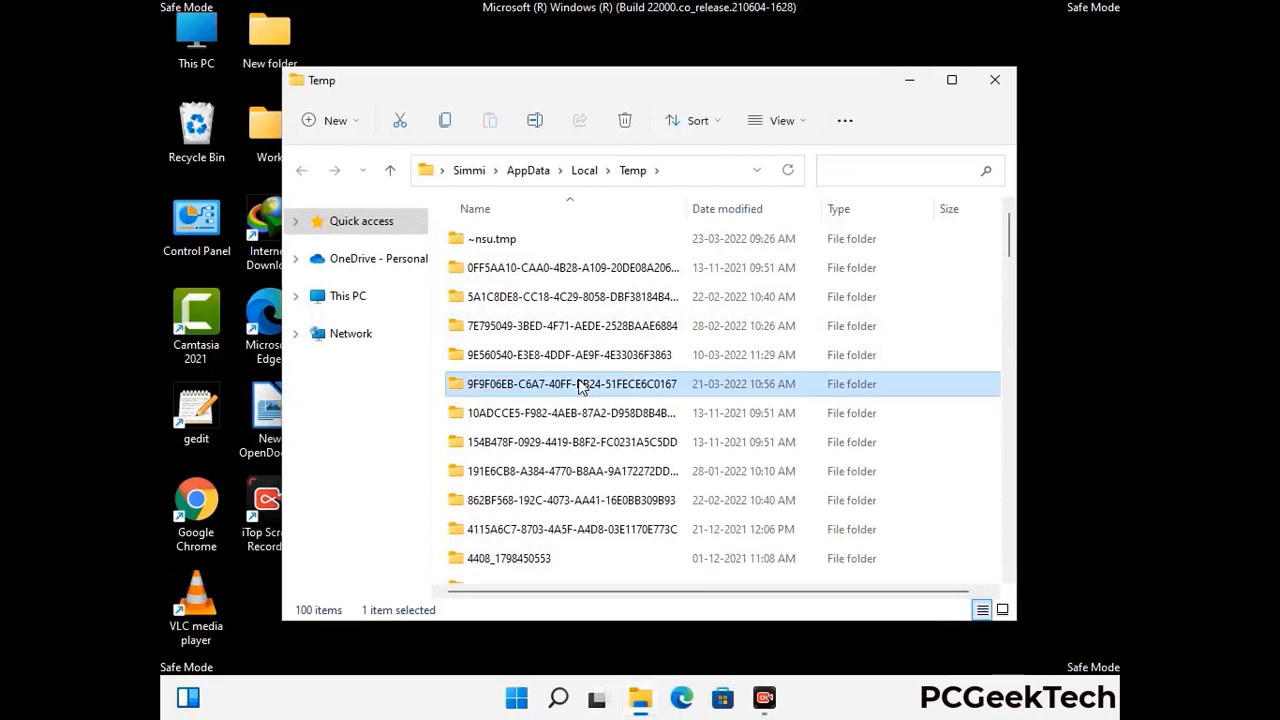
pyautogui.hotkey('ctrl', 'a')
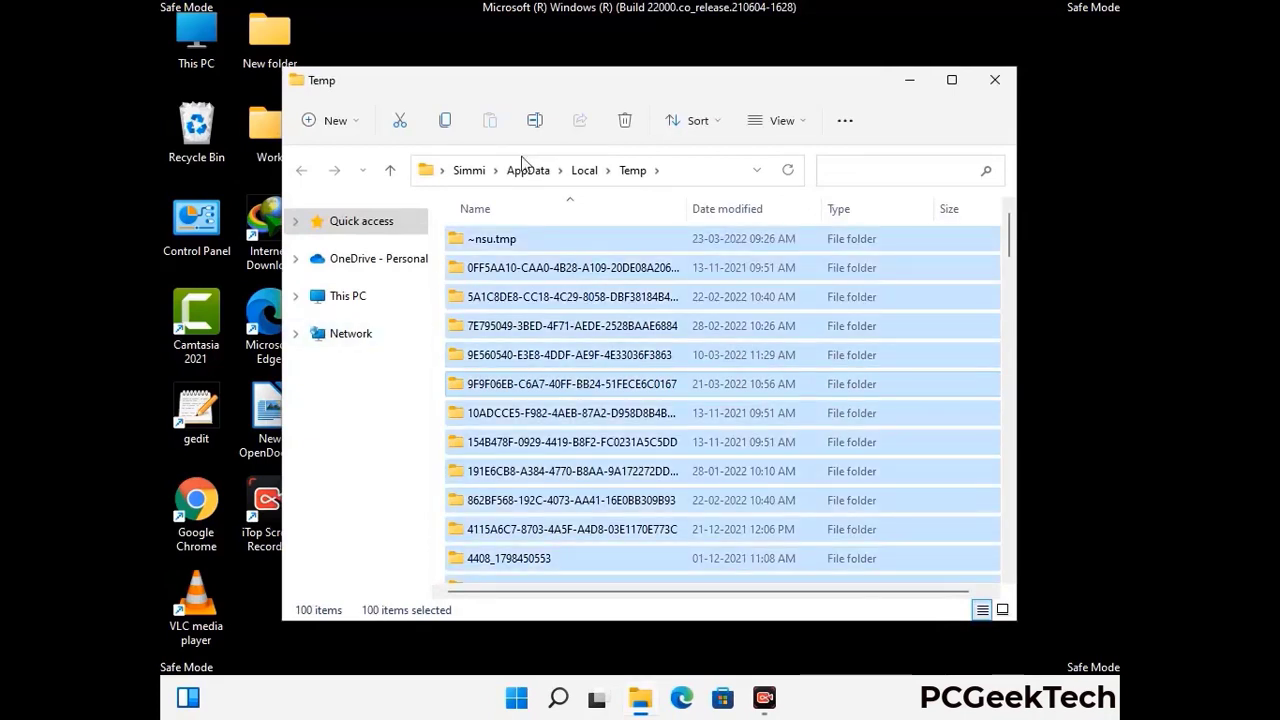
pyautogui.click(627, 121)
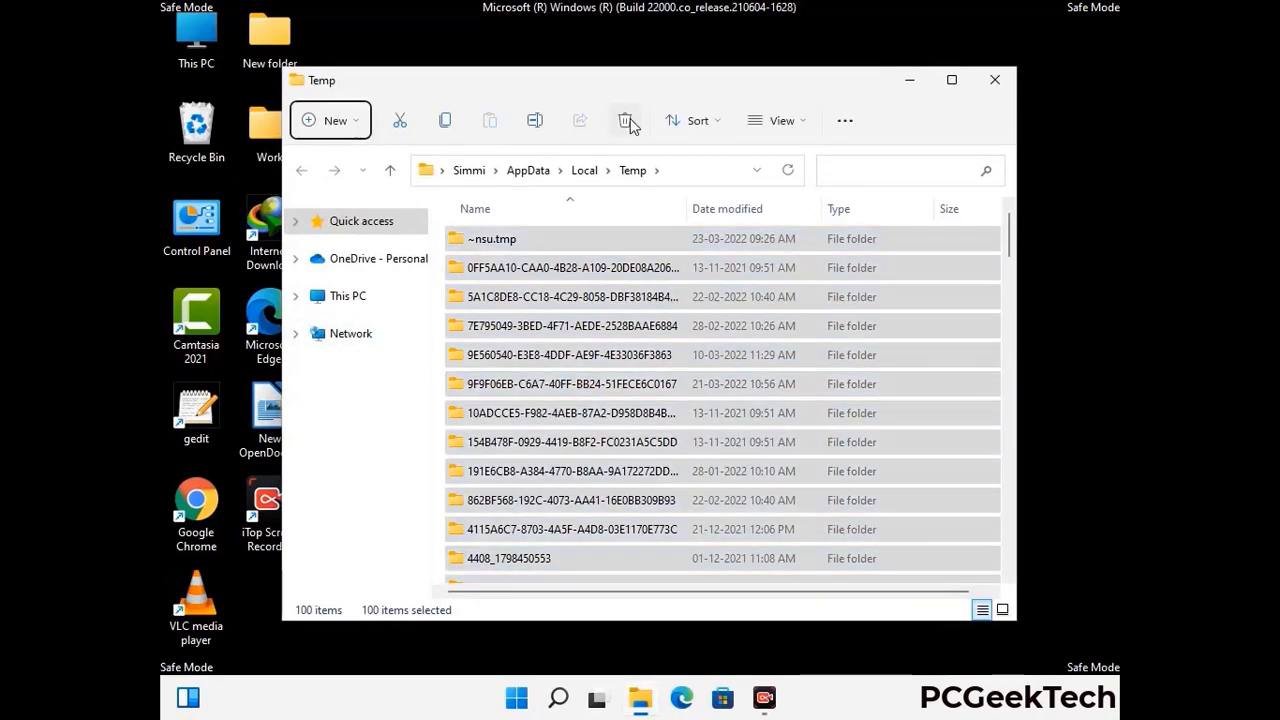
pyautogui.click(995, 80)
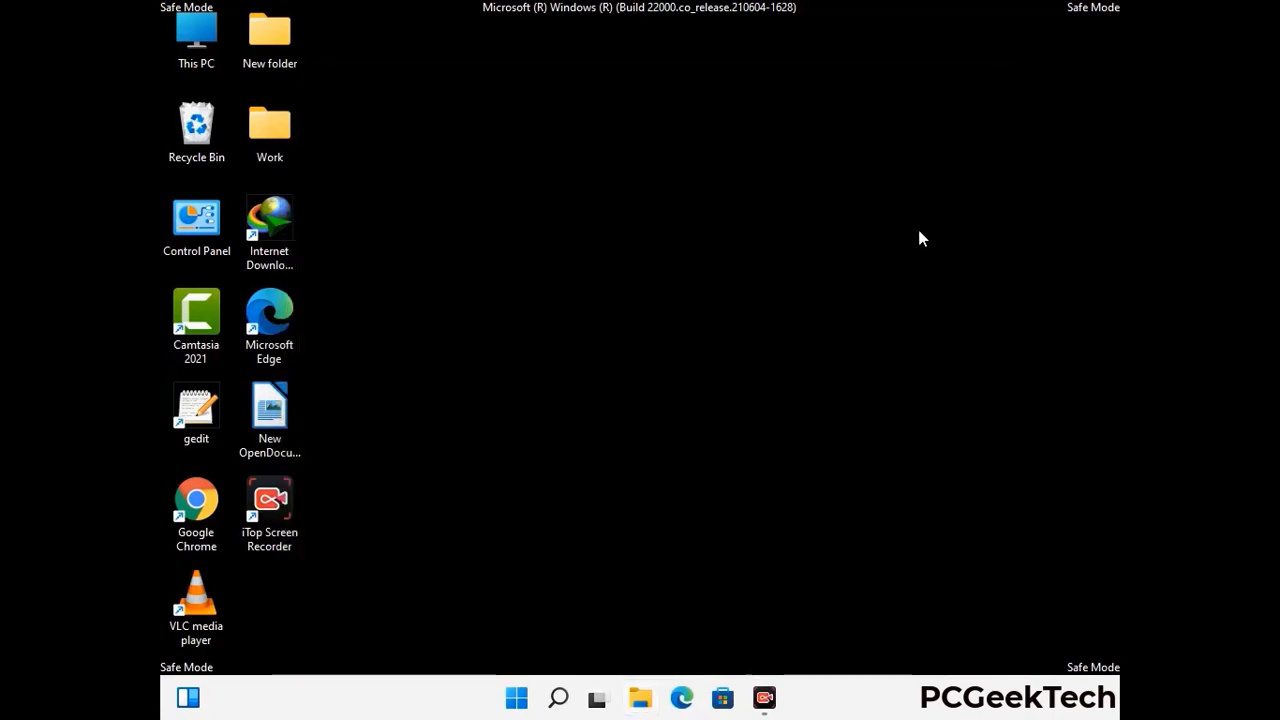
# Step: Run temp to open C:\Windows\Temp, delete all six items, and close the window
pyautogui.press('super+r')
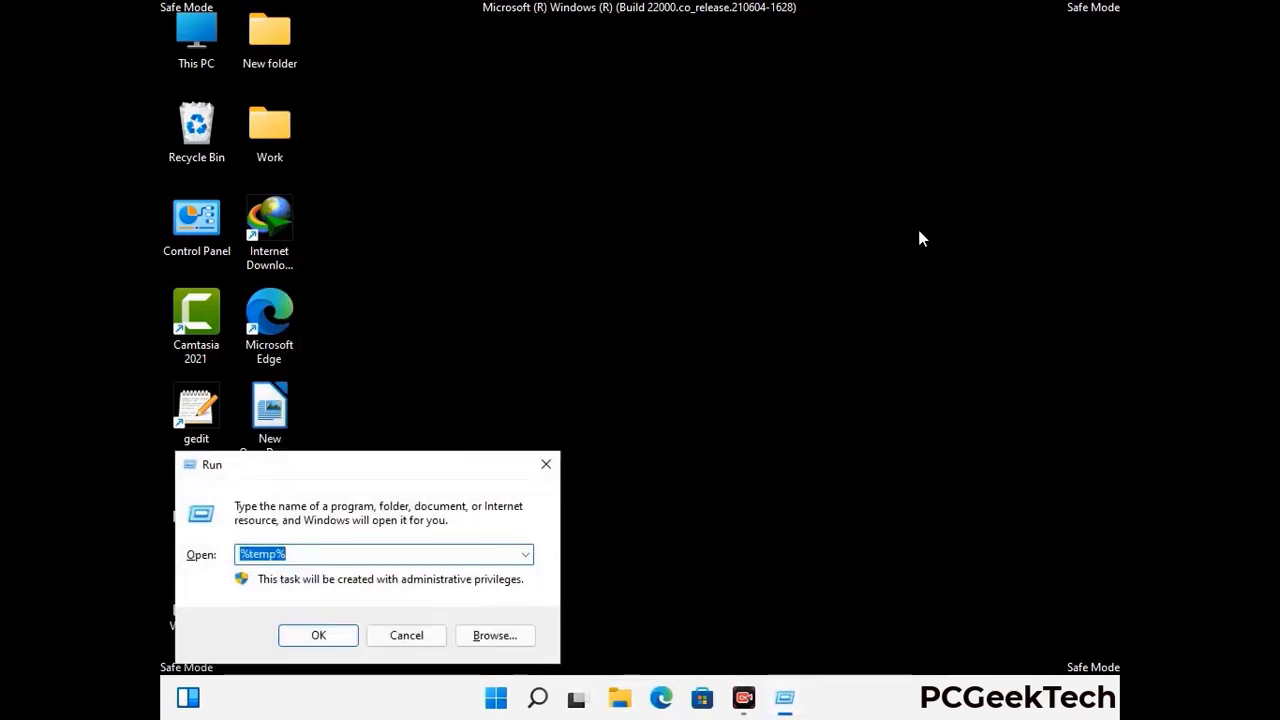
pyautogui.moveTo(432, 463); pyautogui.dragTo(728, 188)
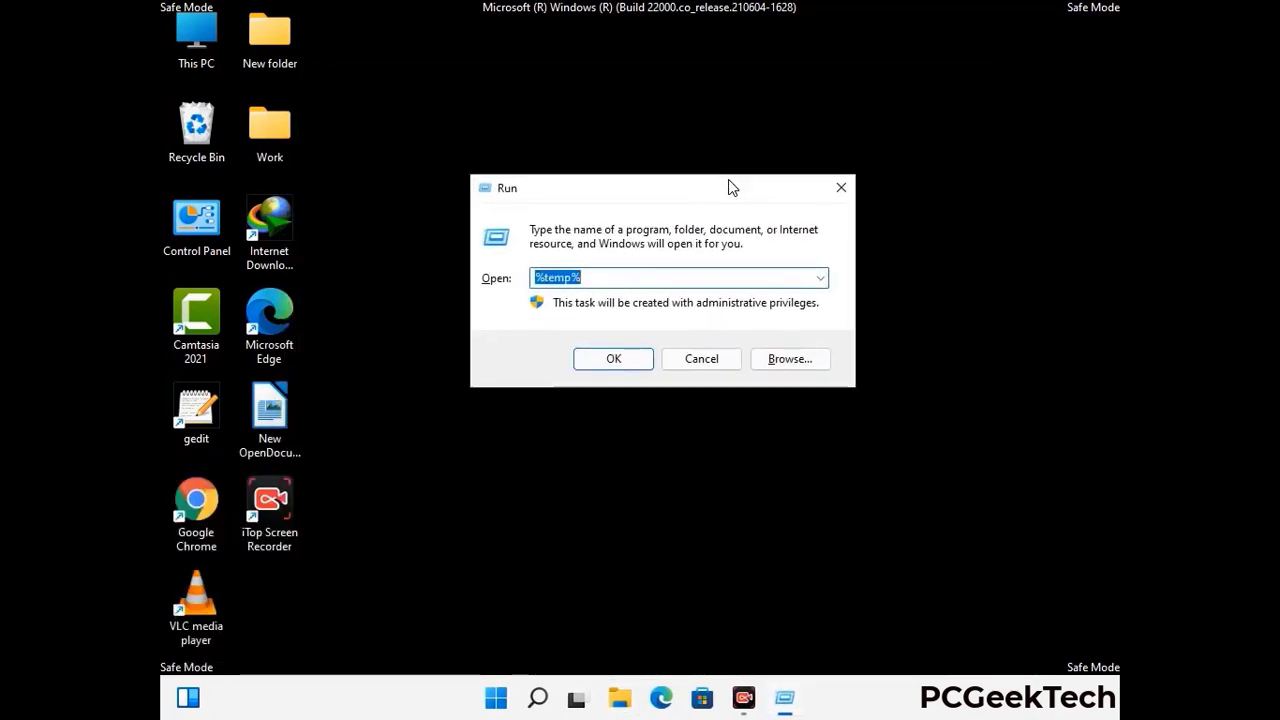
pyautogui.write('temp')
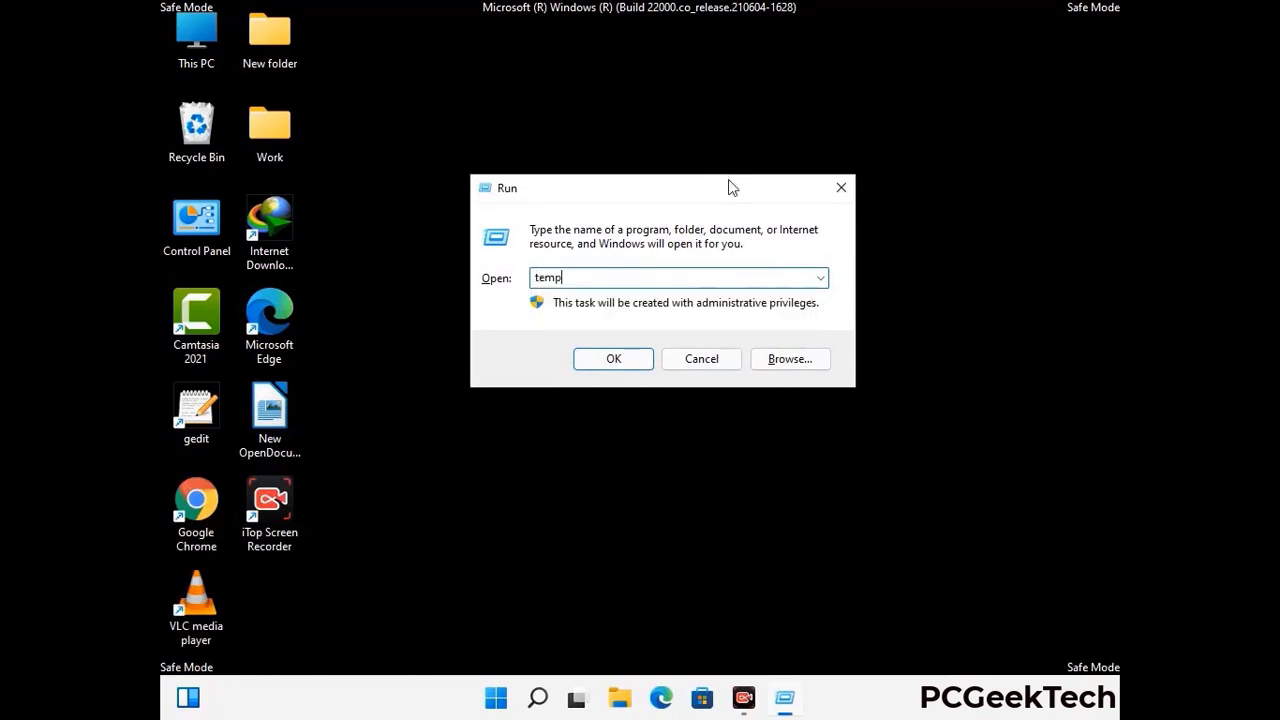
pyautogui.press('Return')
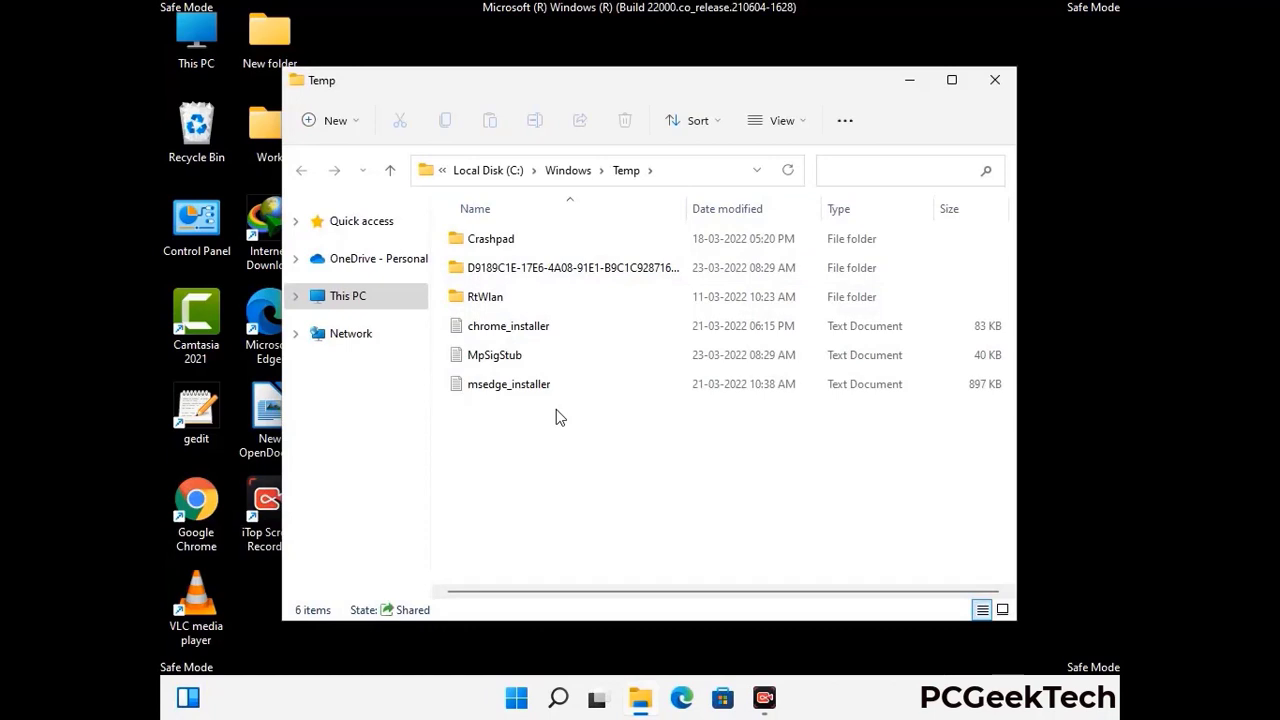
pyautogui.hotkey('ctrl', 'a')
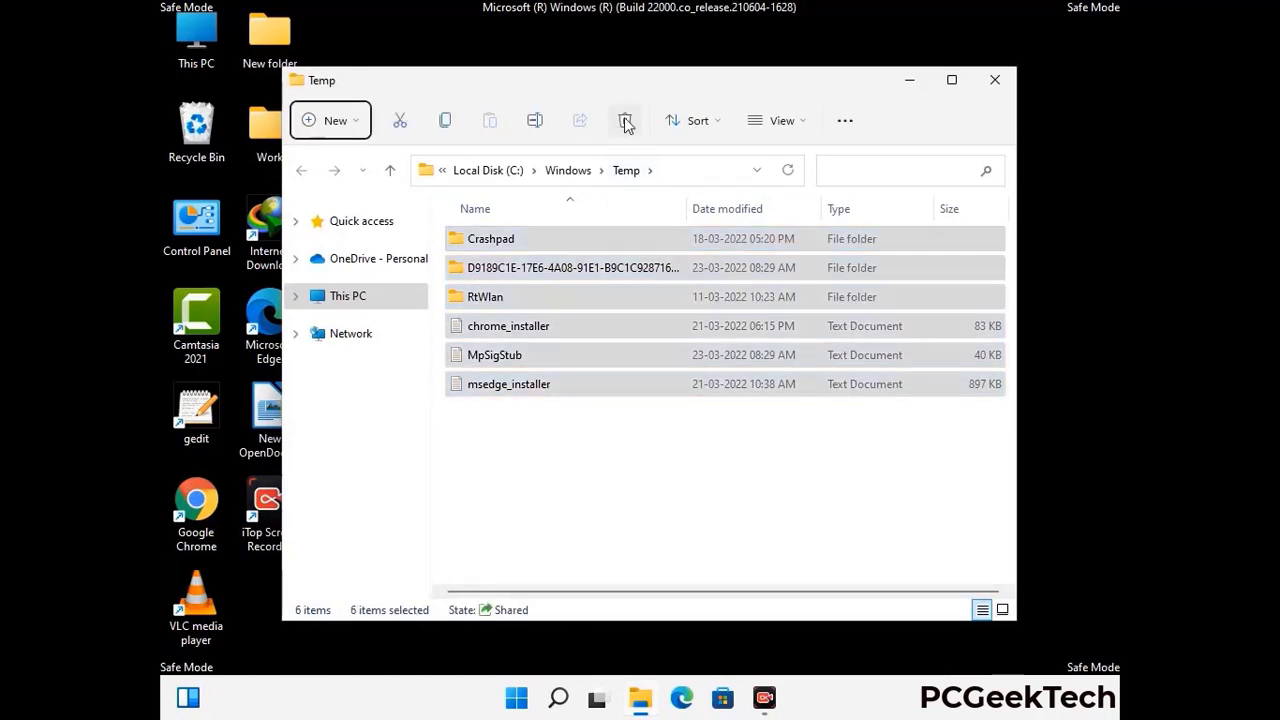
pyautogui.click(625, 120)
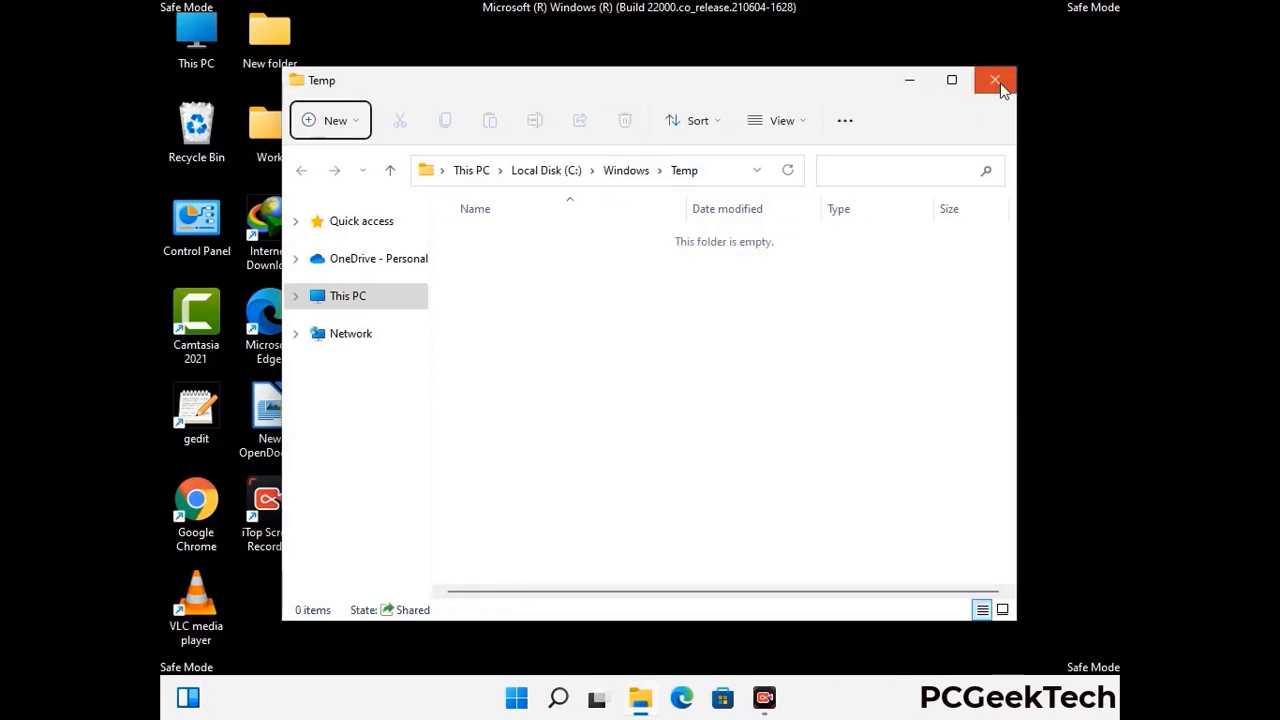
pyautogui.click(996, 82)
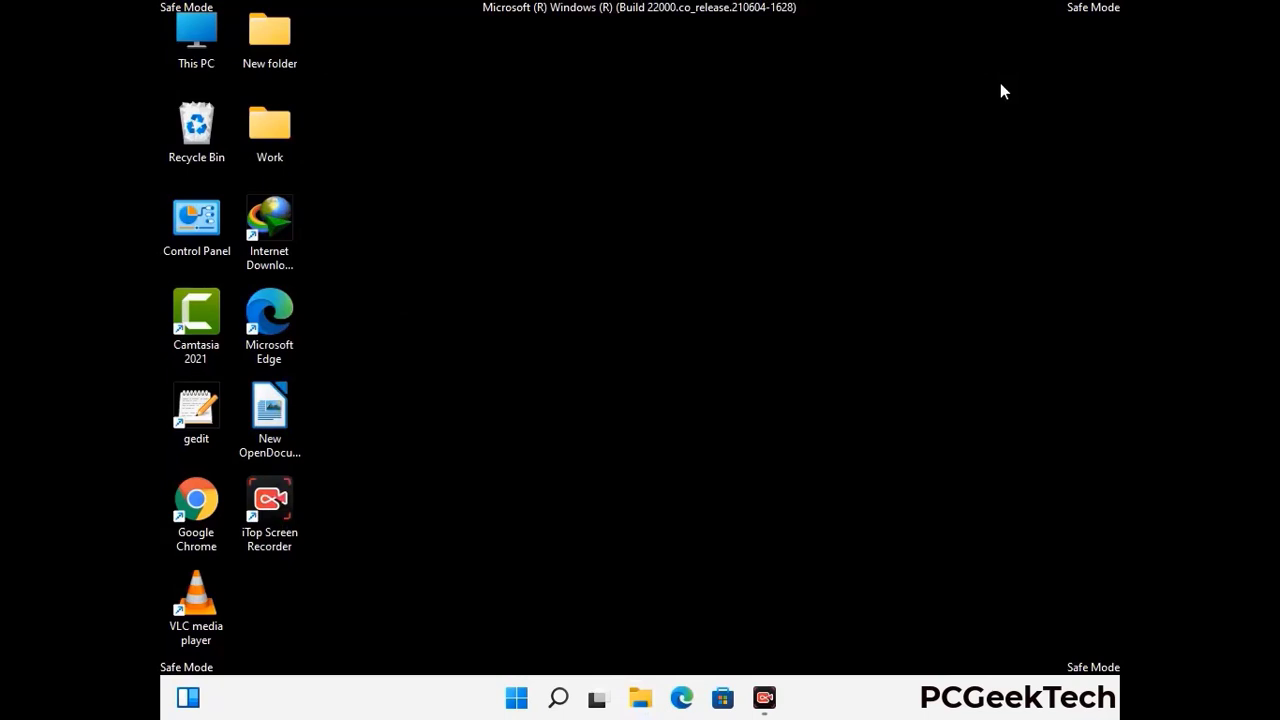
# Step: Launch Registry Editor from the Run box with 'reged'
pyautogui.press('super+r')
pyautogui.moveTo(393, 465); pyautogui.dragTo(665, 159)
pyautogui.write('reged')
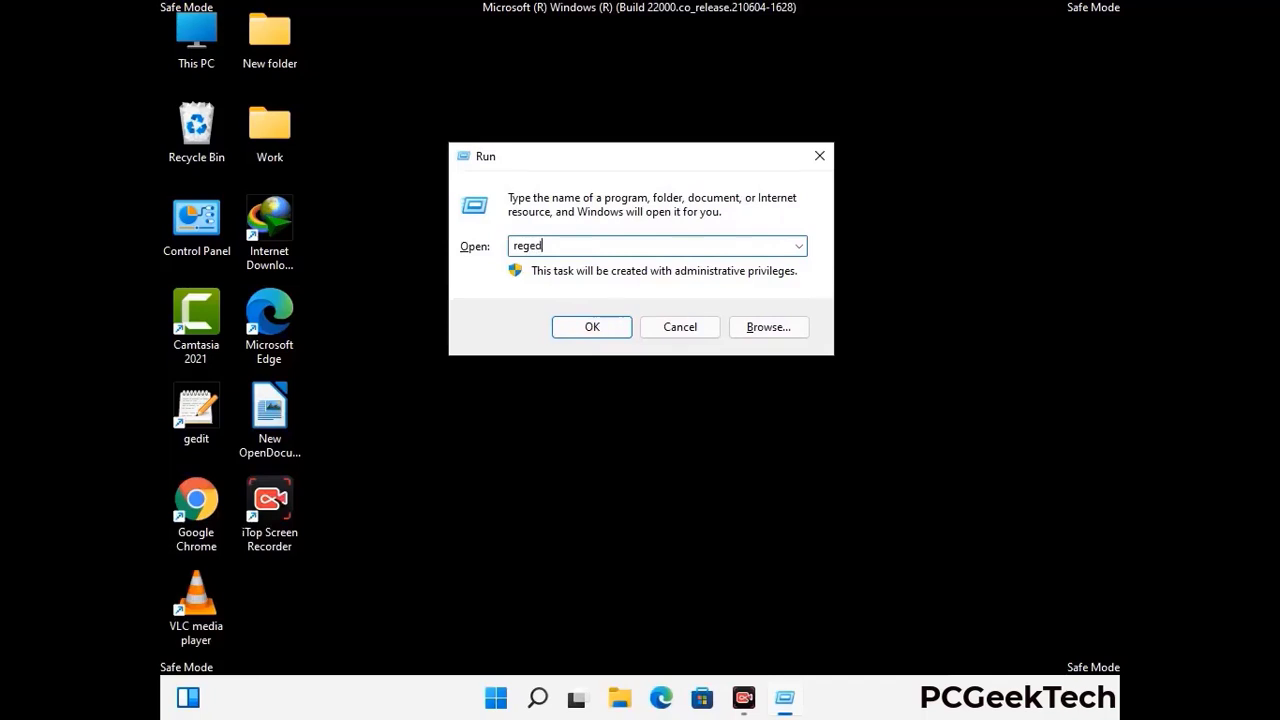
pyautogui.press('Return')
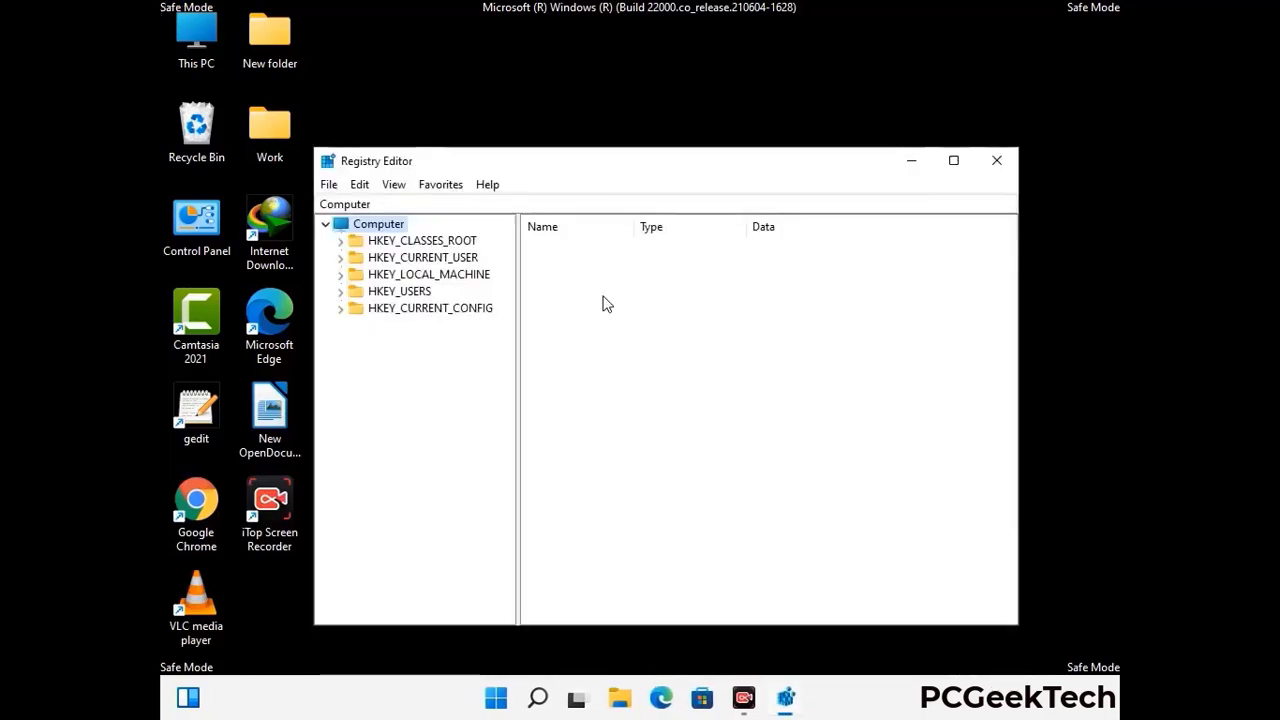
# Step: Expand HKEY_CURRENT_USER\Software down to the Microsoft key
pyautogui.click(356, 274)
pyautogui.click(340, 257)
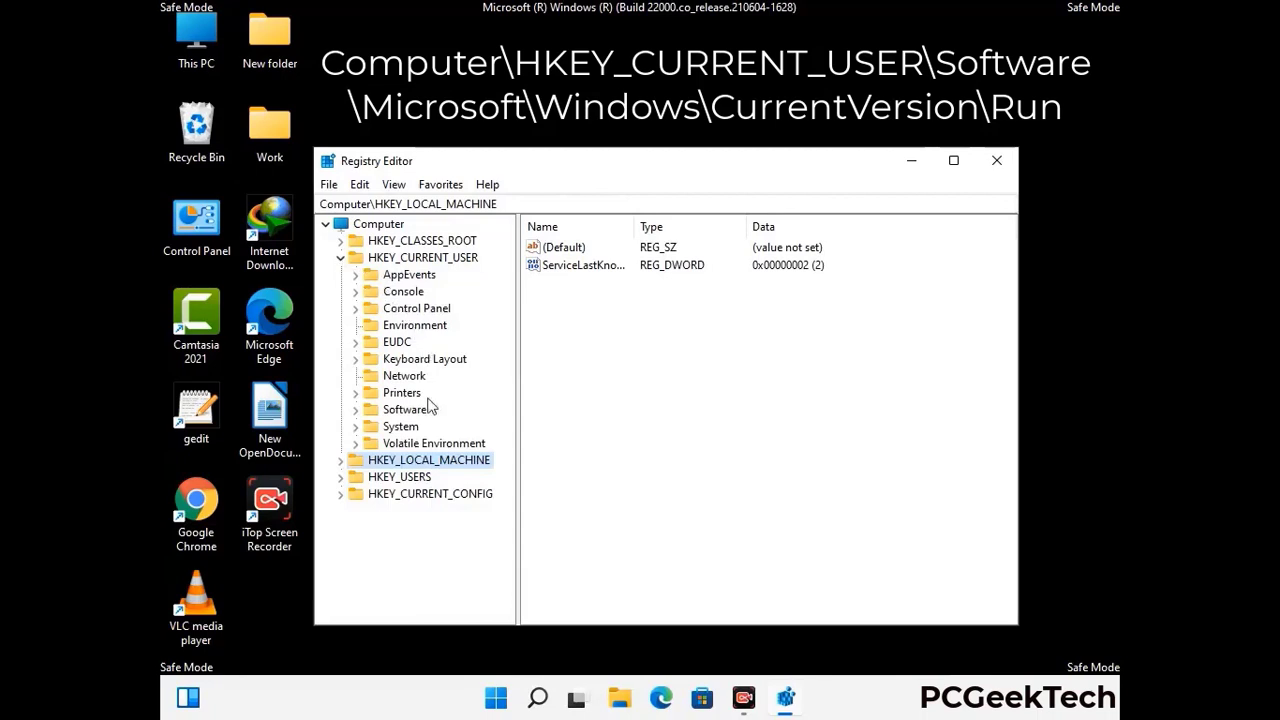
pyautogui.click(401, 416)
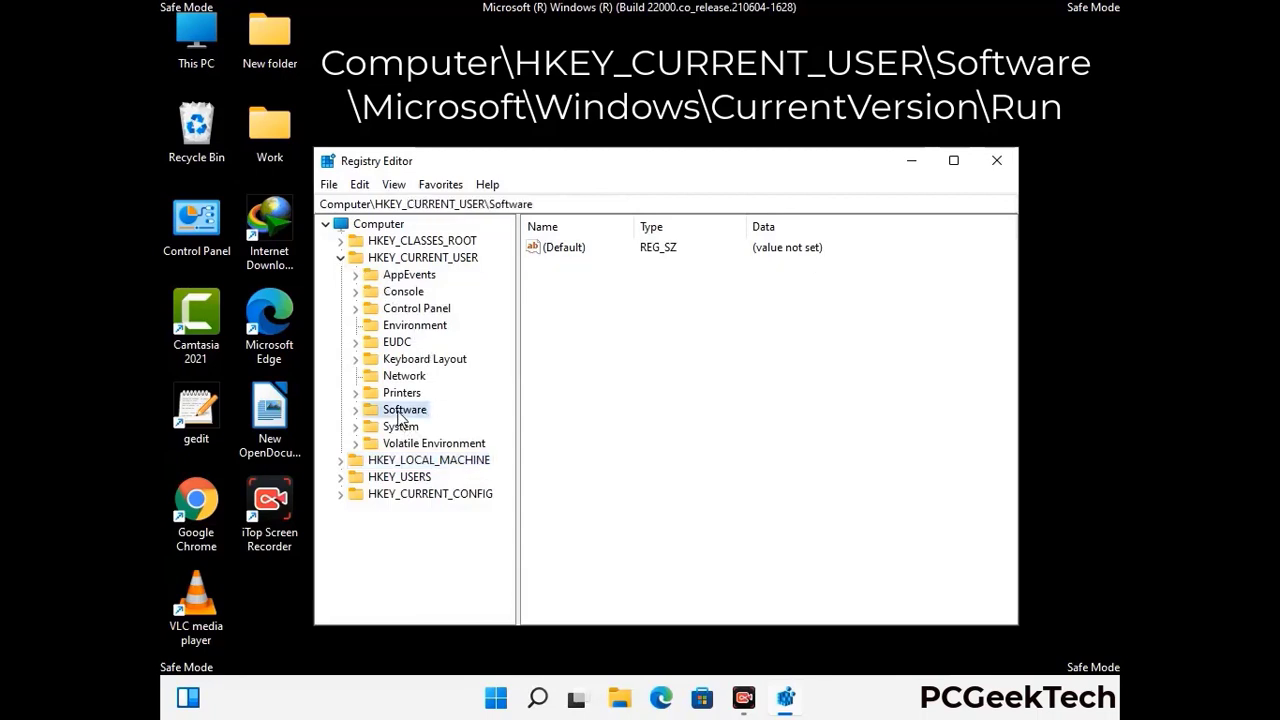
pyautogui.click(356, 410)
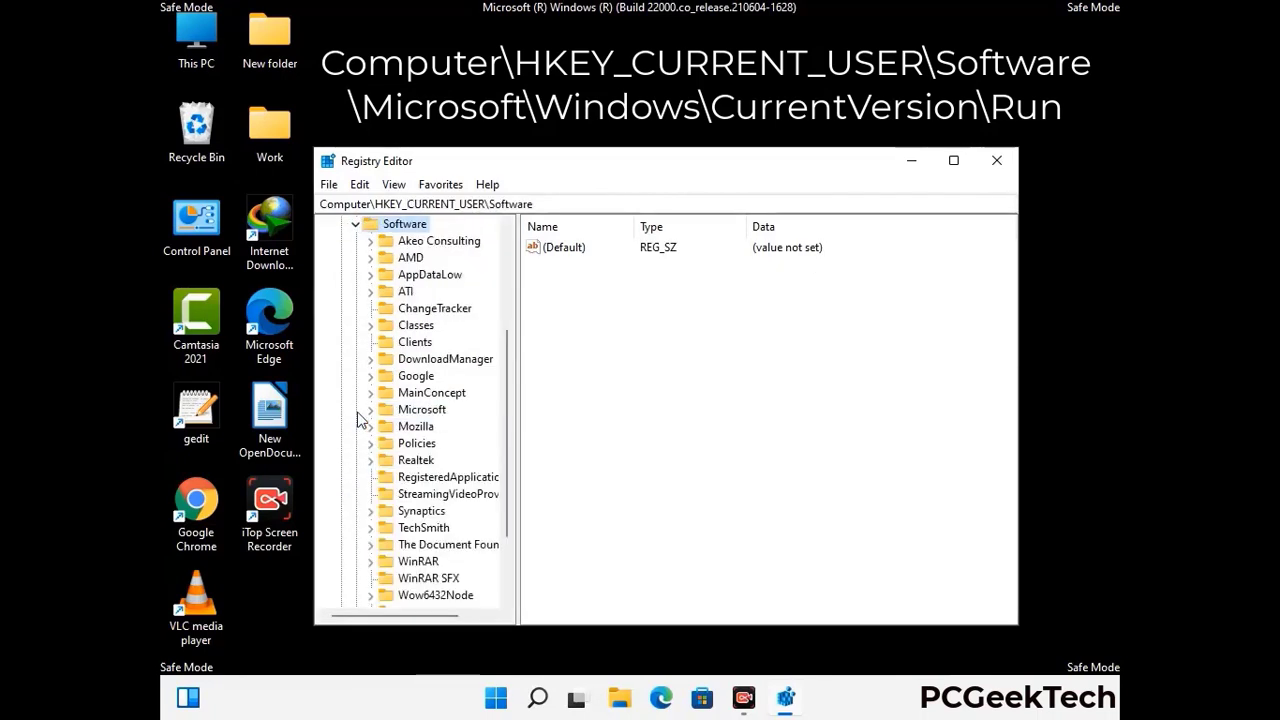
pyautogui.doubleClick(418, 414)
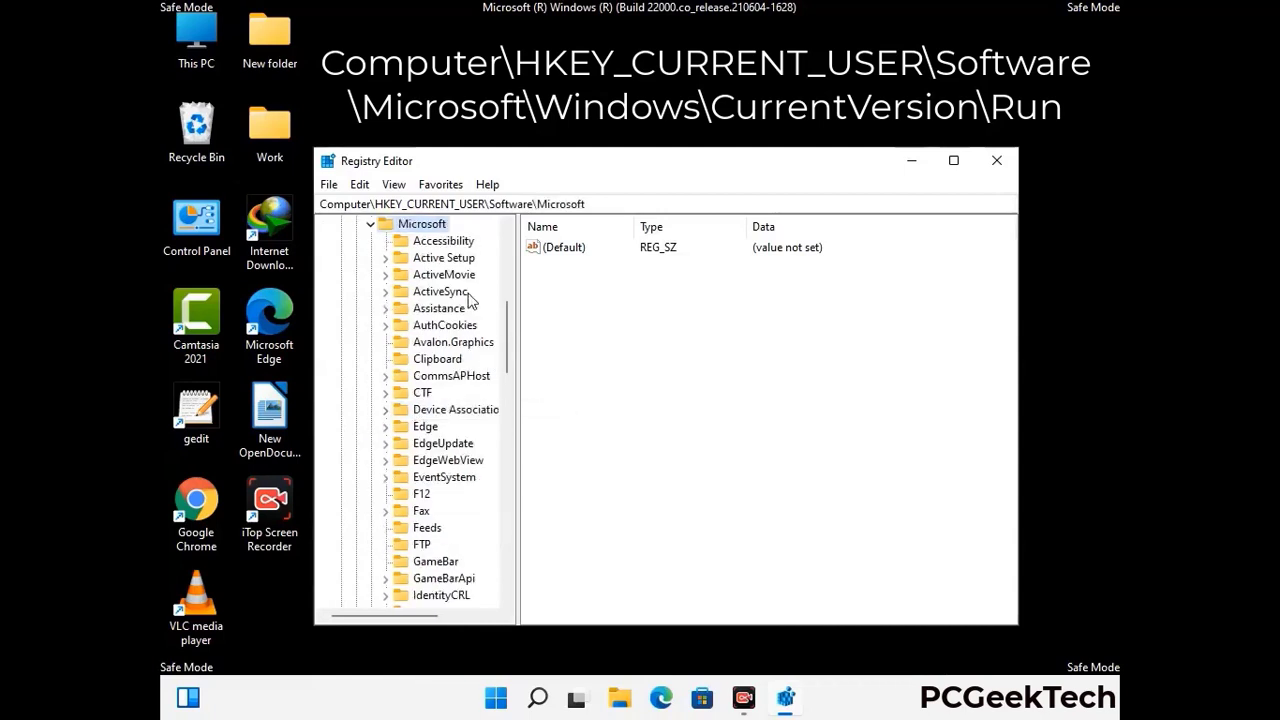
# Step: Go through Windows and CurrentVersion to the Run key showing its startup entries
pyautogui.scroll(-4, 462, 435)
pyautogui.scroll(-3, 462, 435)
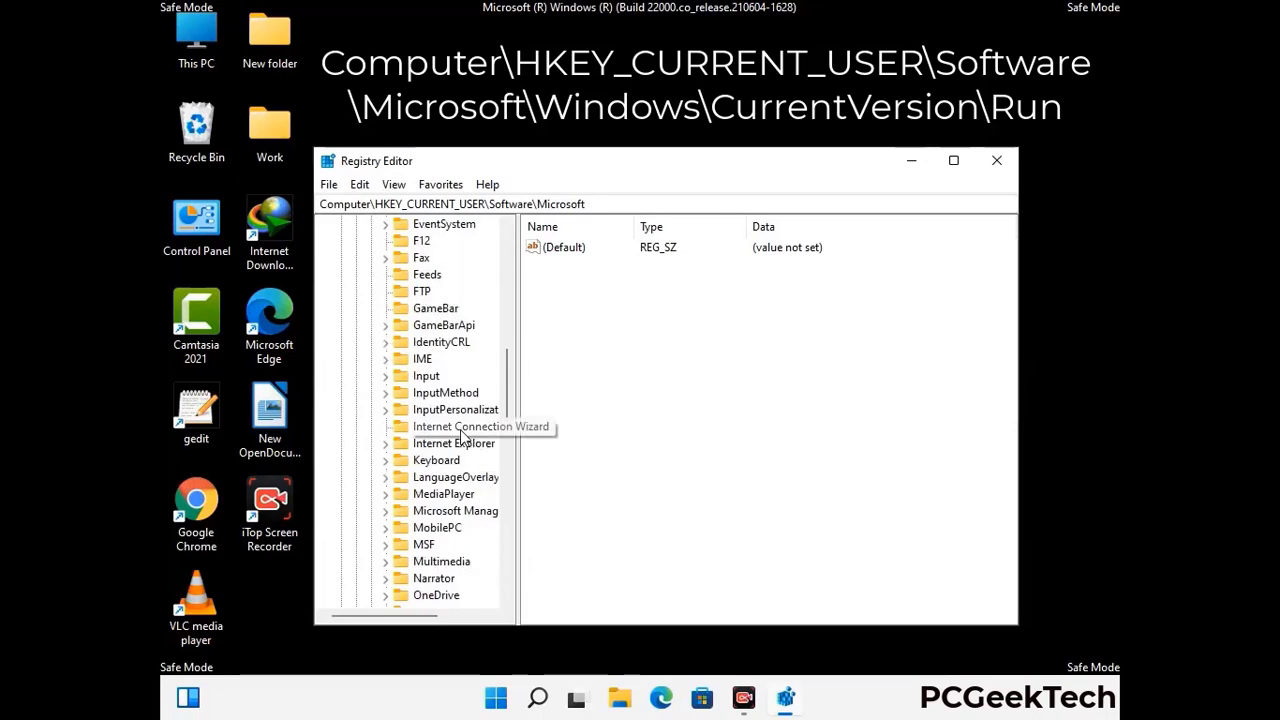
pyautogui.scroll(-6, 462, 435)
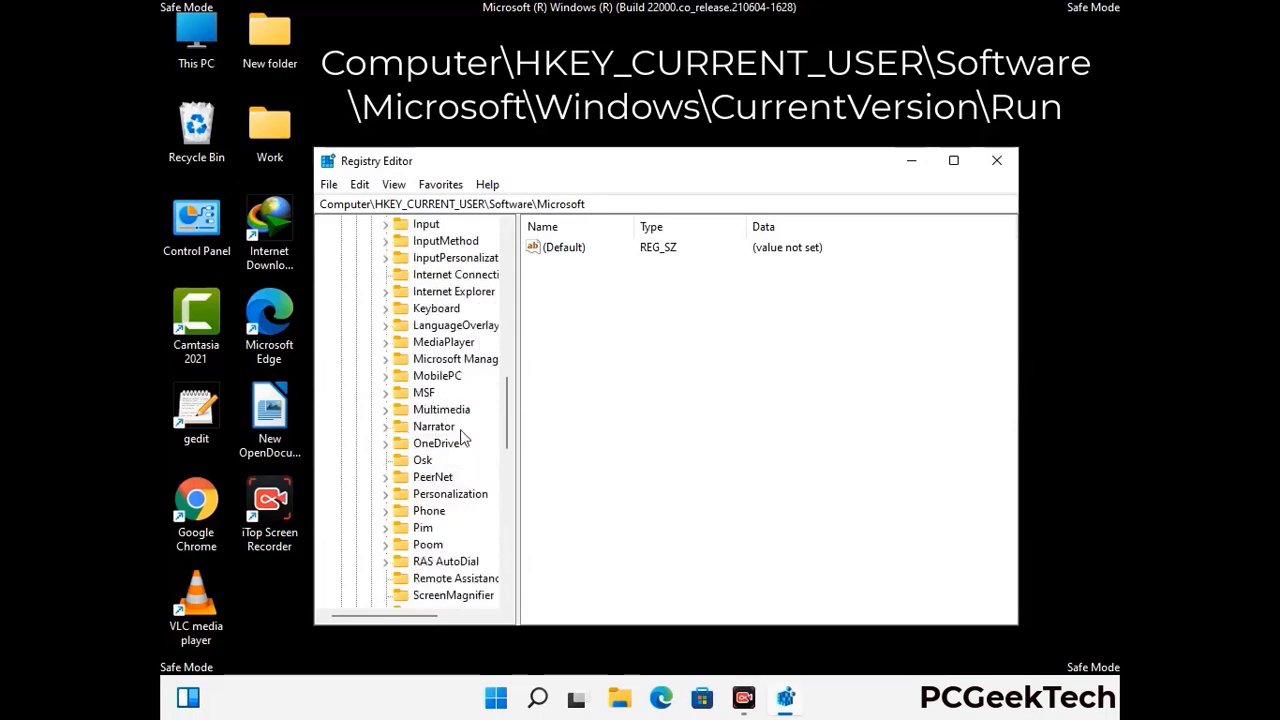
pyautogui.scroll(-4, 462, 435)
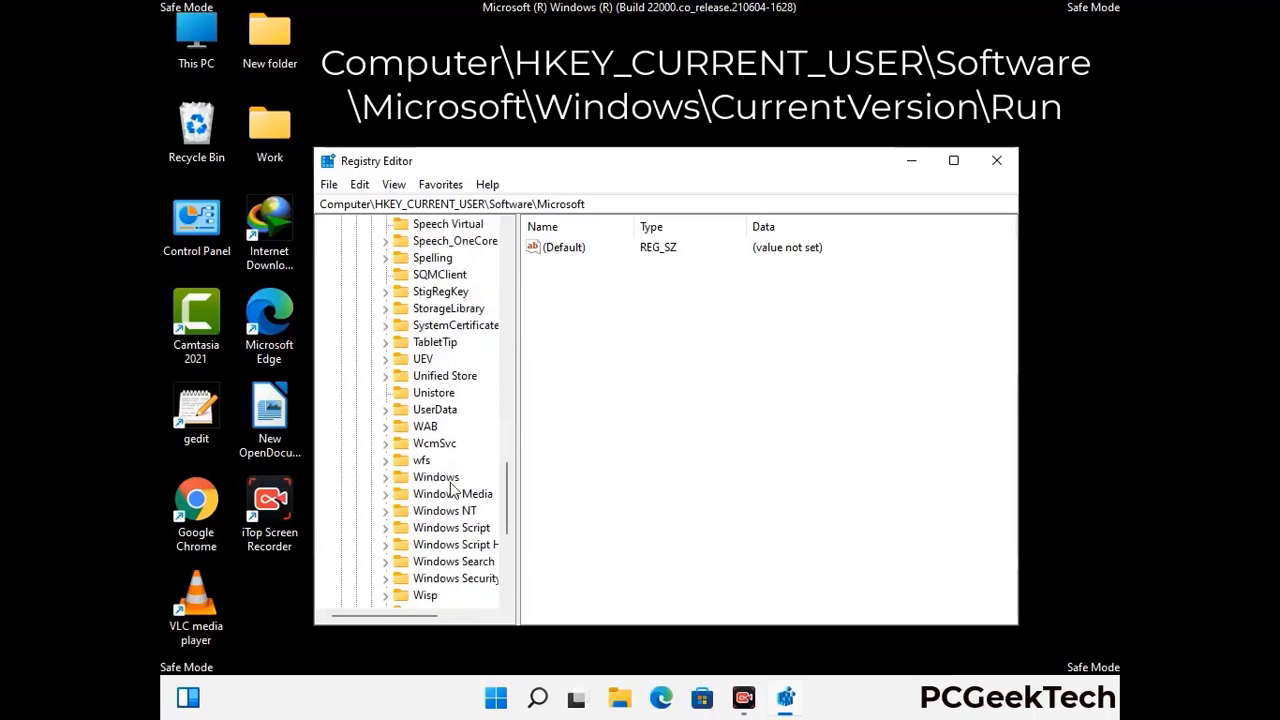
pyautogui.doubleClick(455, 477)
pyautogui.scroll(-1, 457, 486)
pyautogui.doubleClick(464, 462)
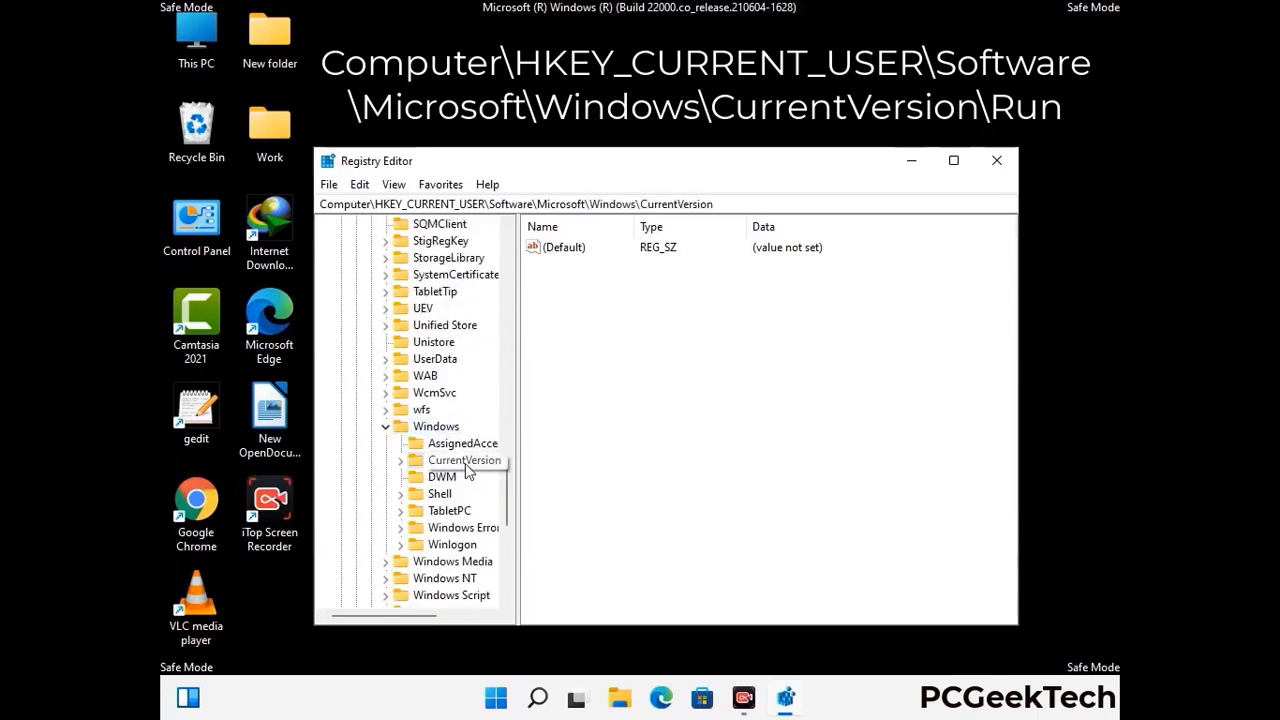
pyautogui.scroll(-4, 461, 440)
pyautogui.scroll(-4, 459, 432)
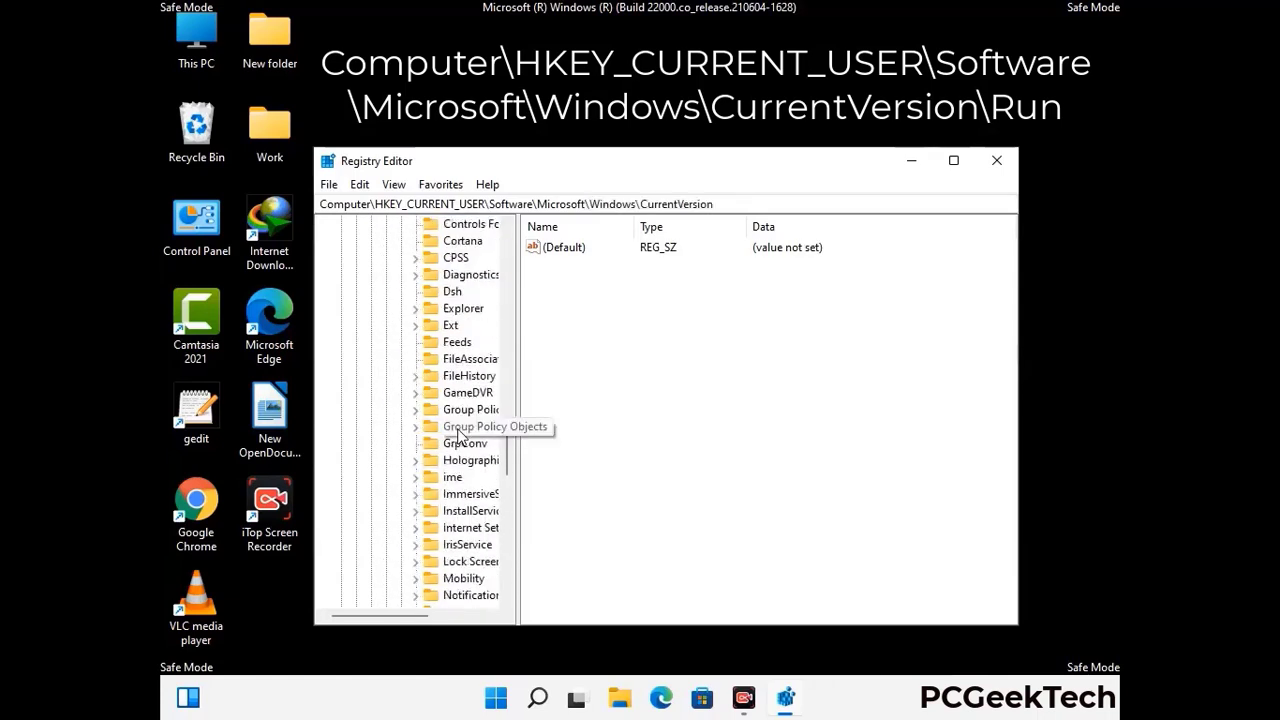
pyautogui.scroll(-1, 459, 436)
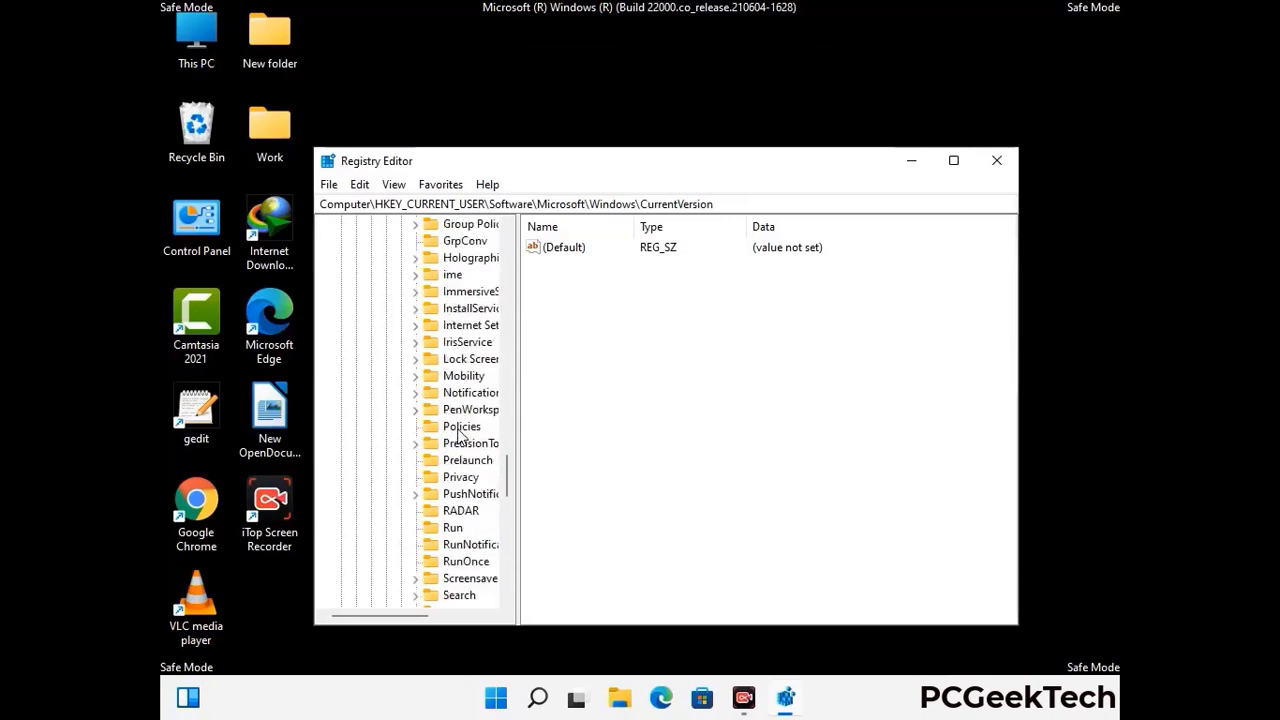
pyautogui.scroll(-1, 459, 433)
pyautogui.click(454, 478)
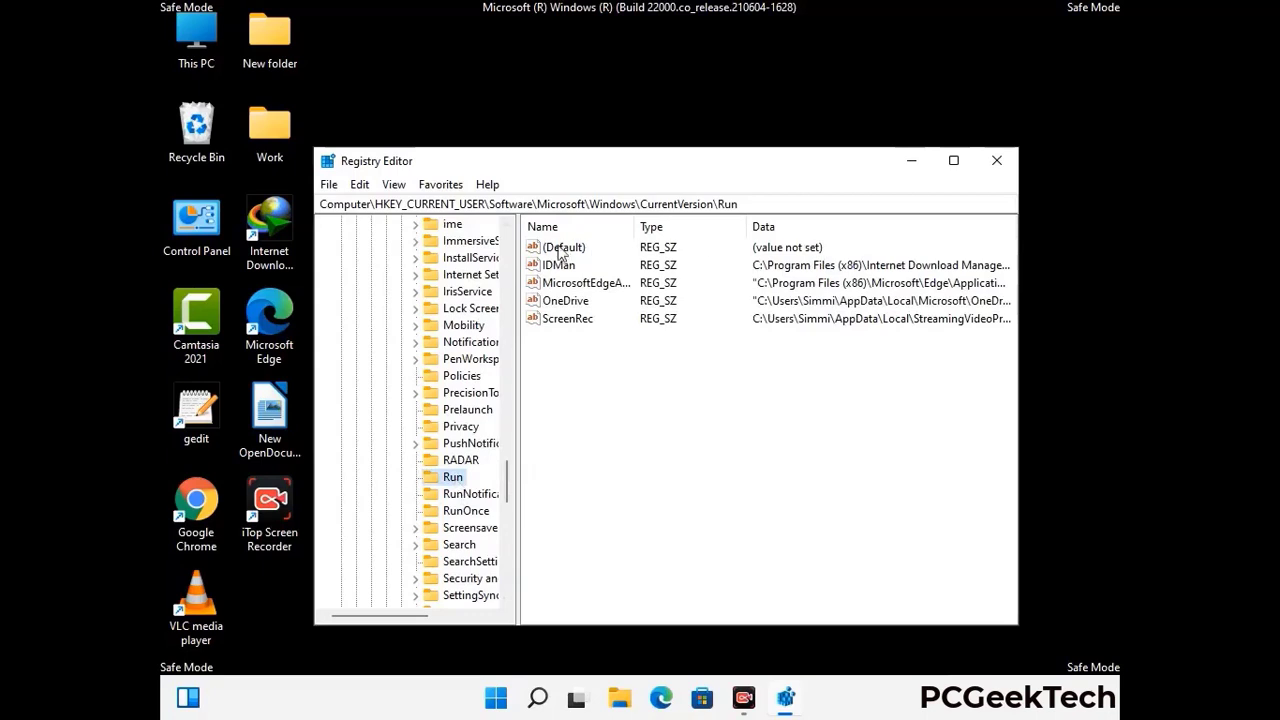
# Step: Delete the ScreenRec value from the Run key and confirm the permanent deletion
pyautogui.click(566, 319)
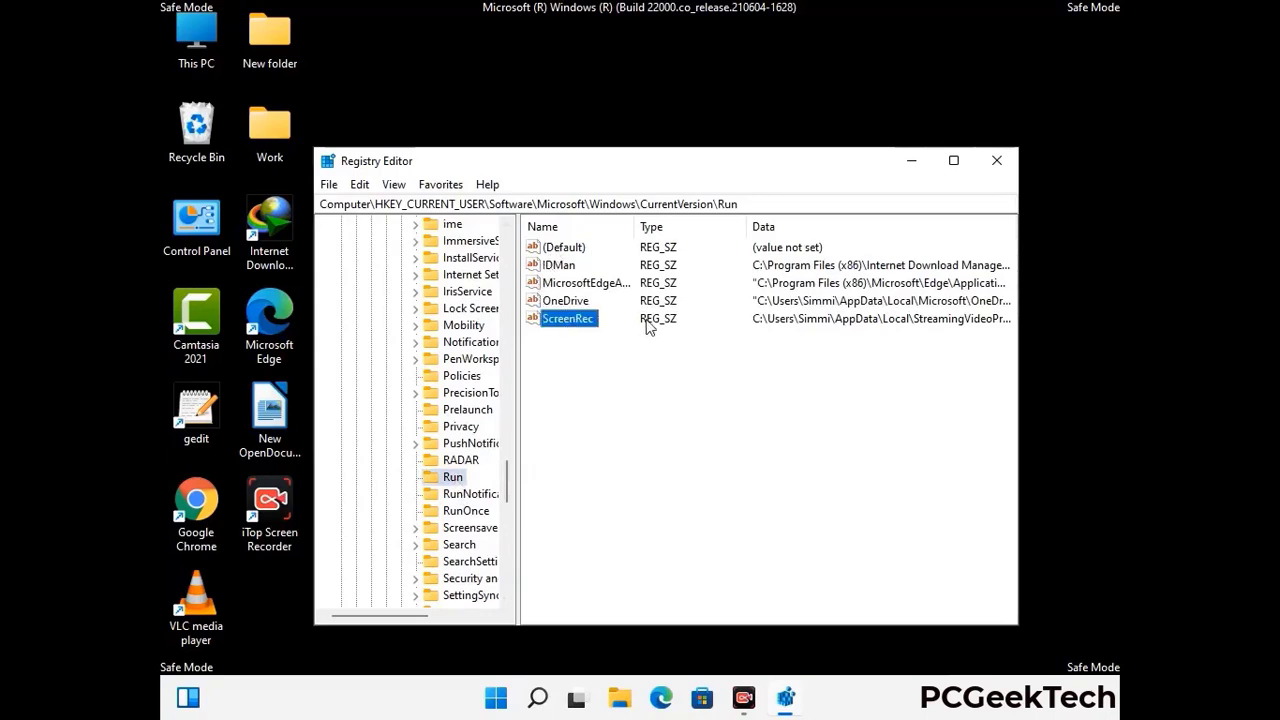
pyautogui.click(578, 320)
pyautogui.rightClick(578, 324)
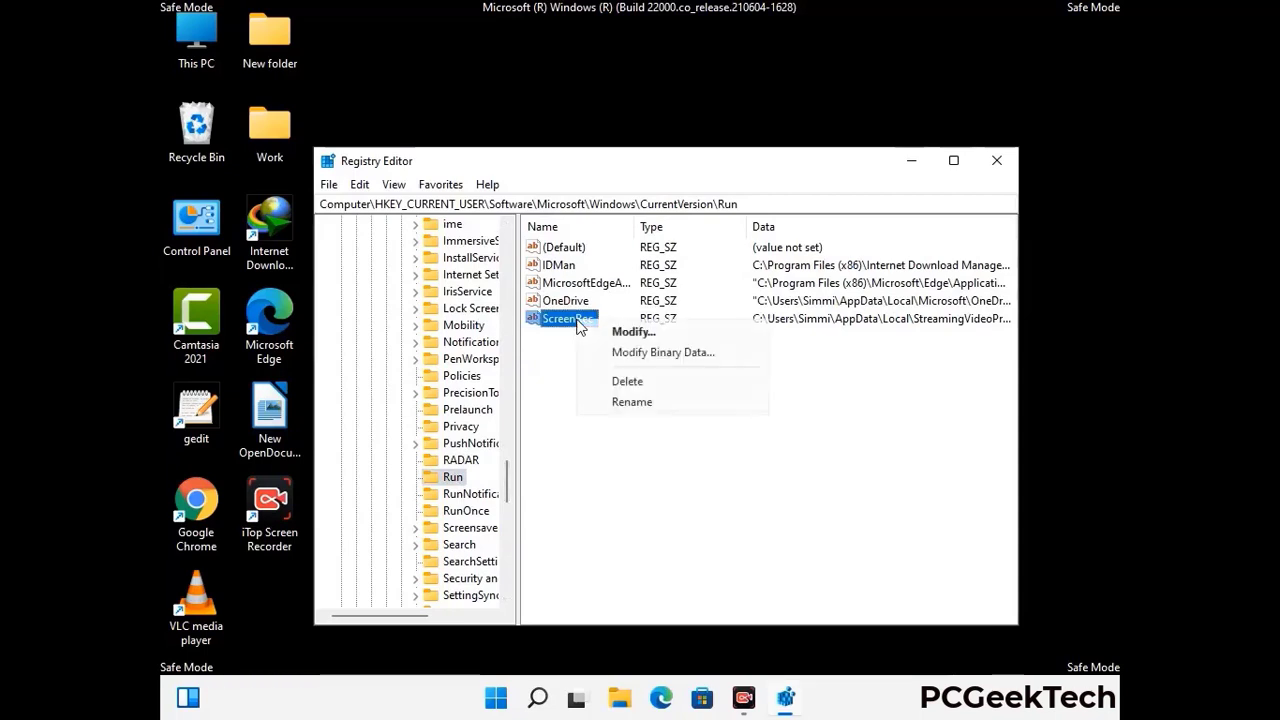
pyautogui.click(614, 382)
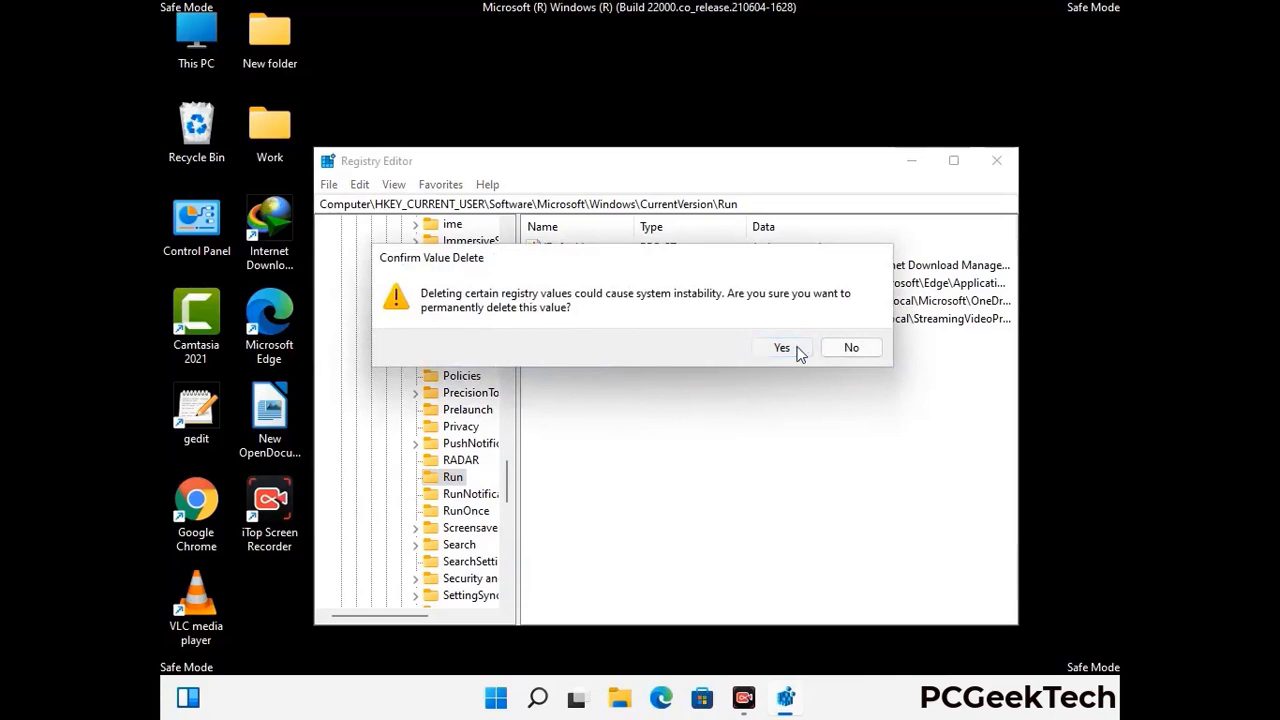
pyautogui.click(798, 350)
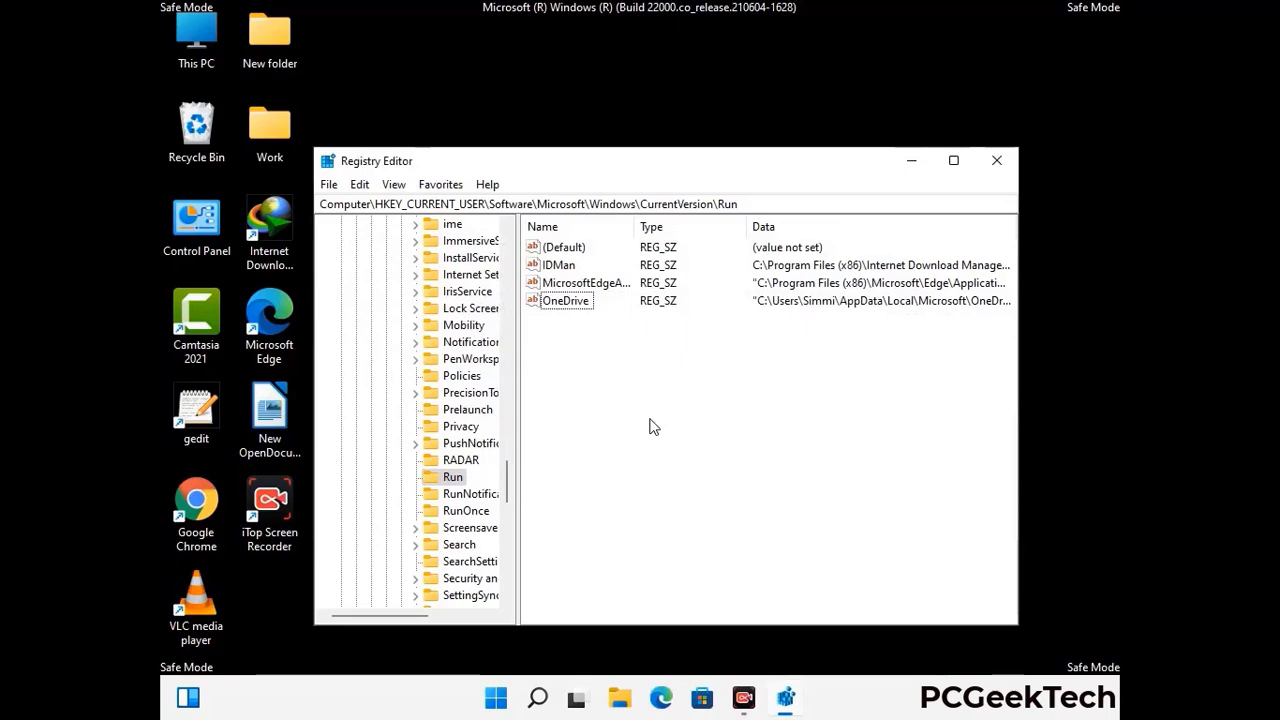
# Step: Search the registry for 'Virus Name', cancel the search, and close Registry Editor
pyautogui.hotkey('ctrl', 'f')
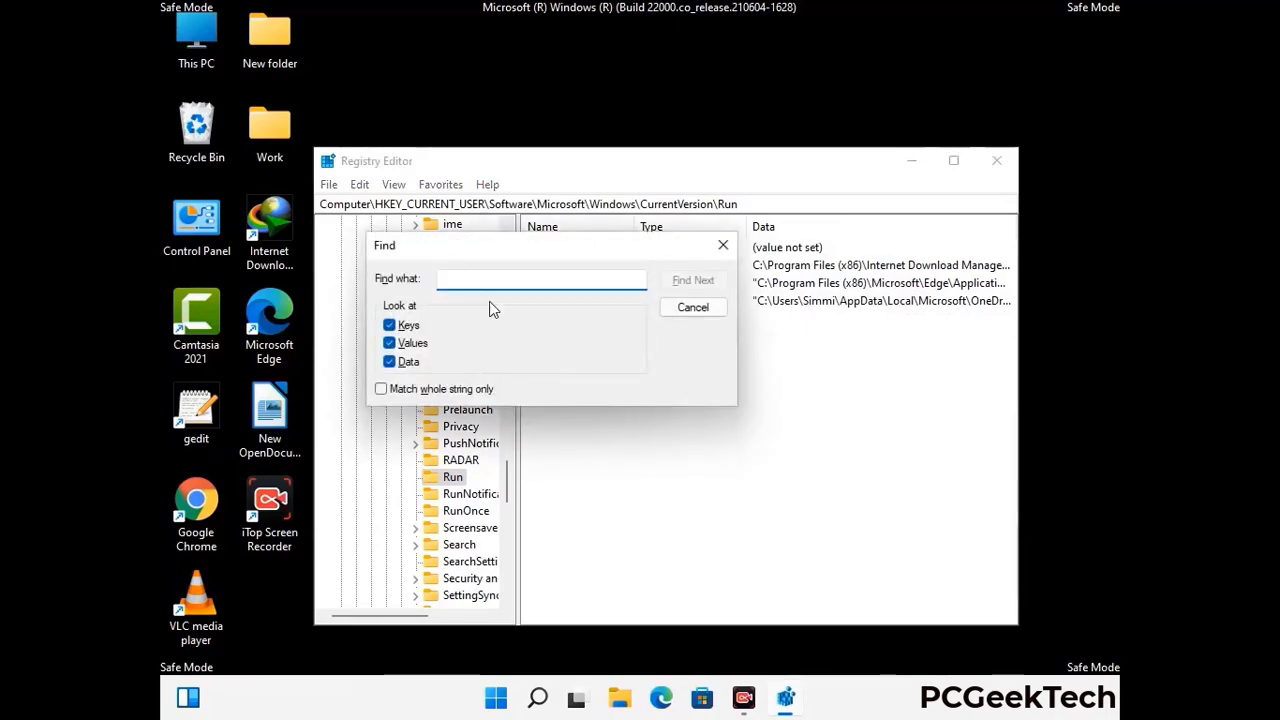
pyautogui.write('Virus Name')
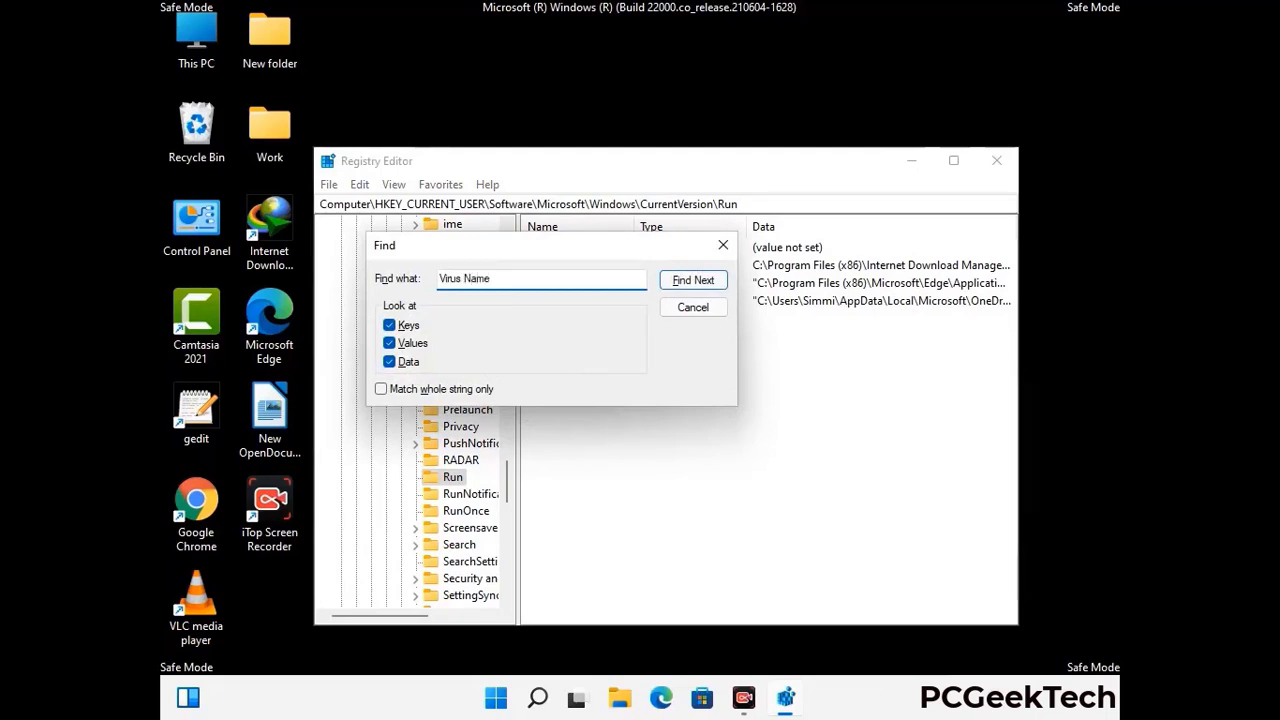
pyautogui.click(678, 282)
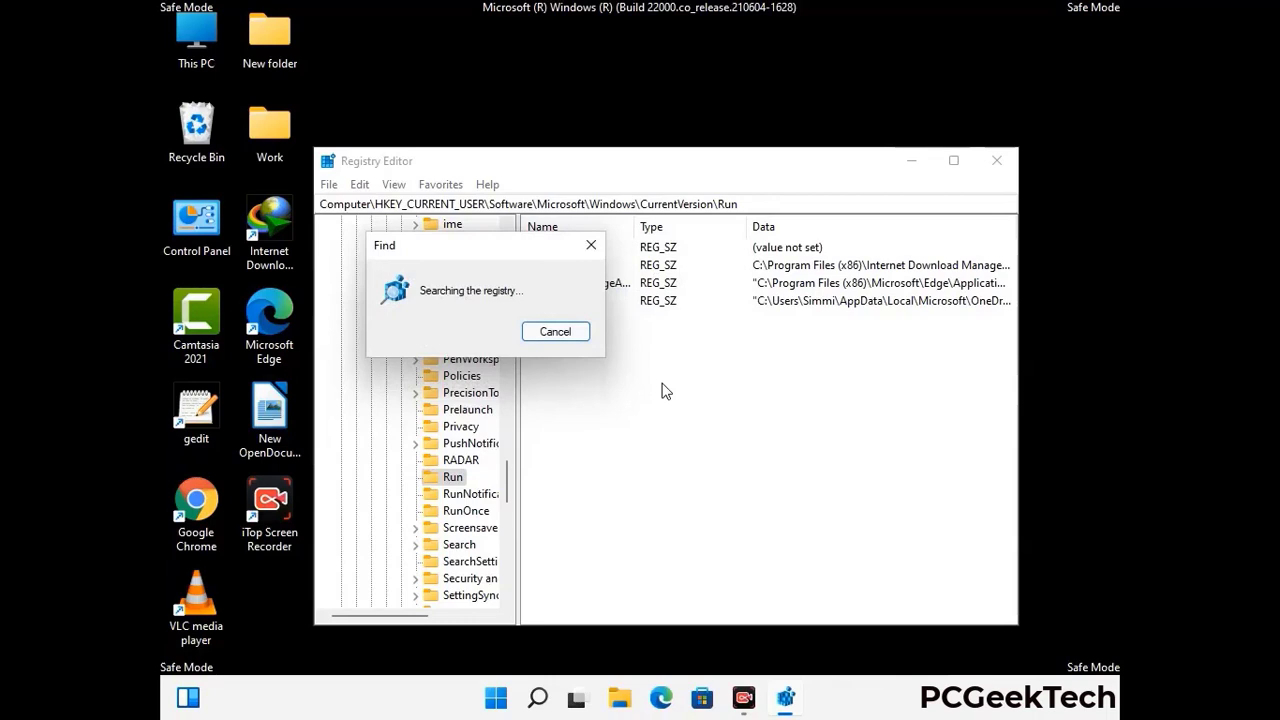
pyautogui.click(591, 245)
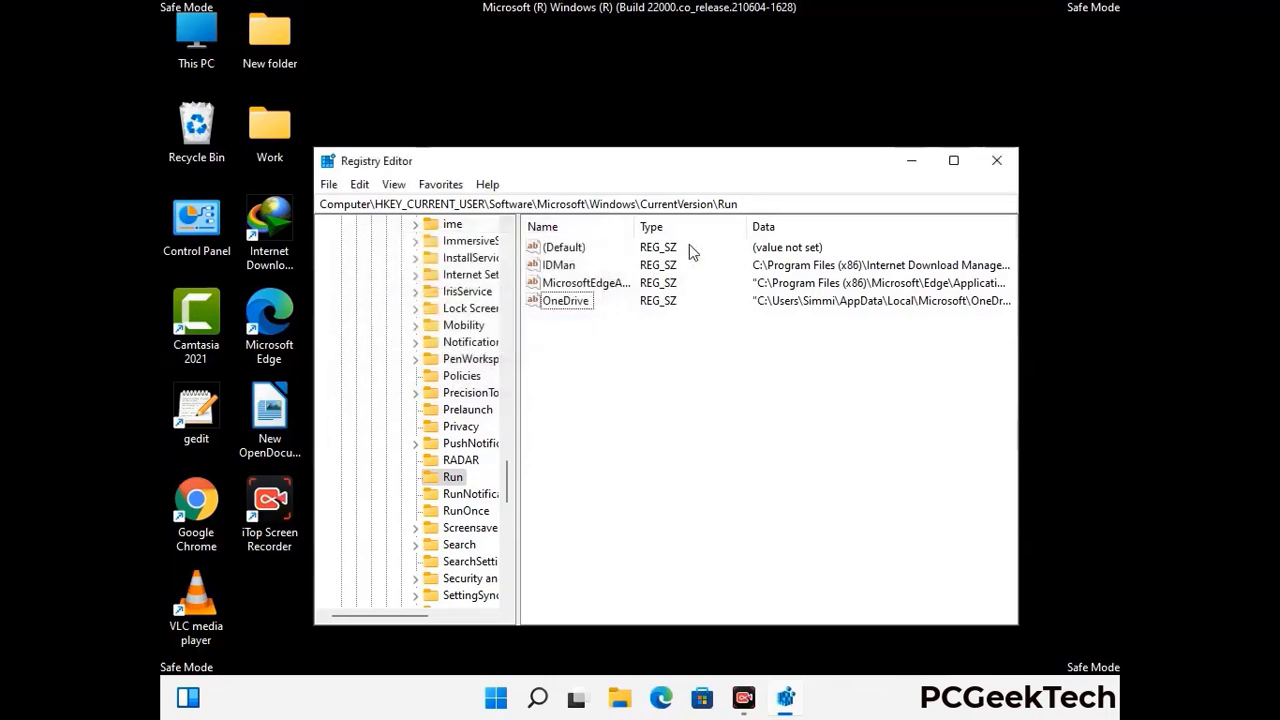
pyautogui.click(997, 161)
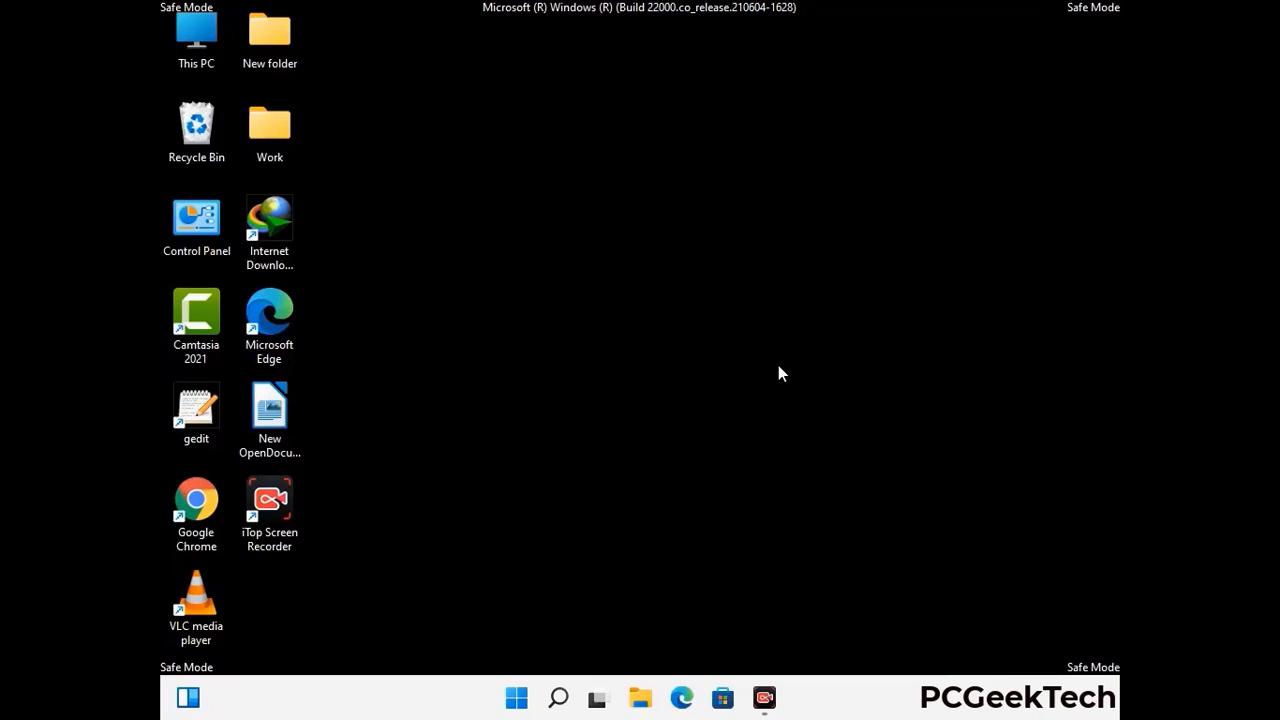
# Step: Launch msconfig from the Run box and uncheck Safe boot on the Boot tab
pyautogui.press('super+r')
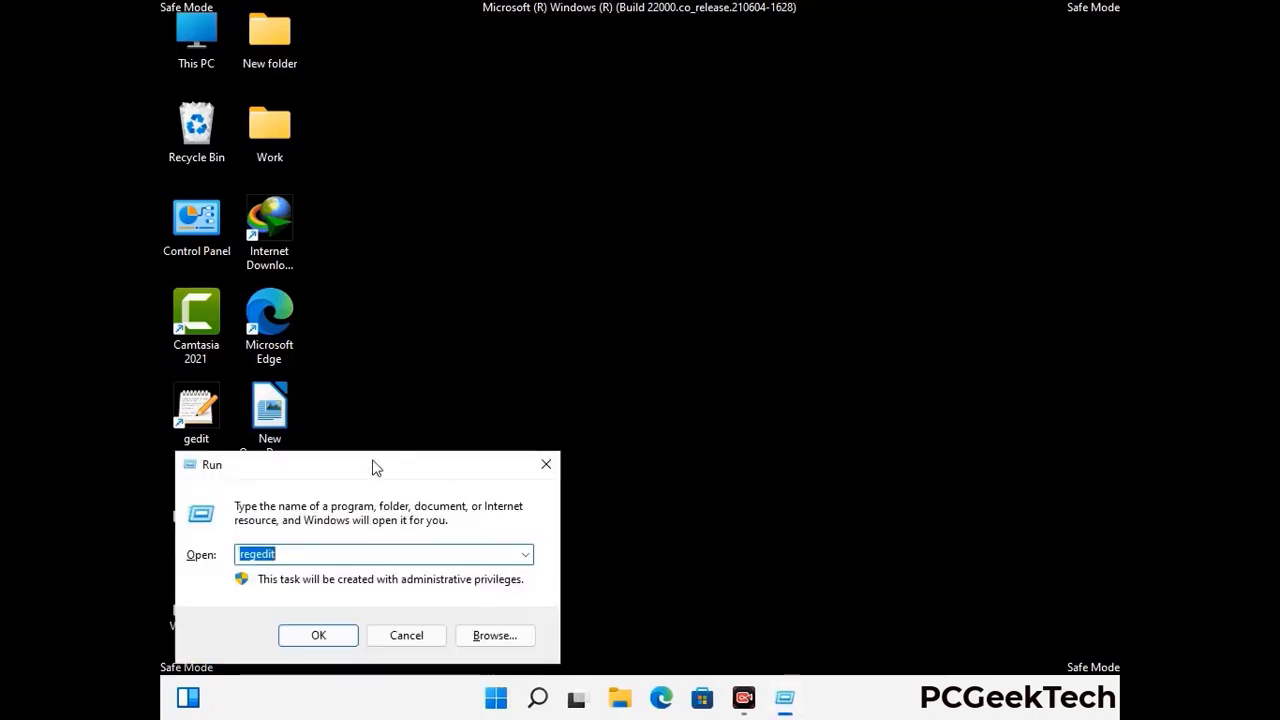
pyautogui.moveTo(372, 462); pyautogui.dragTo(654, 195)
pyautogui.write('ms')
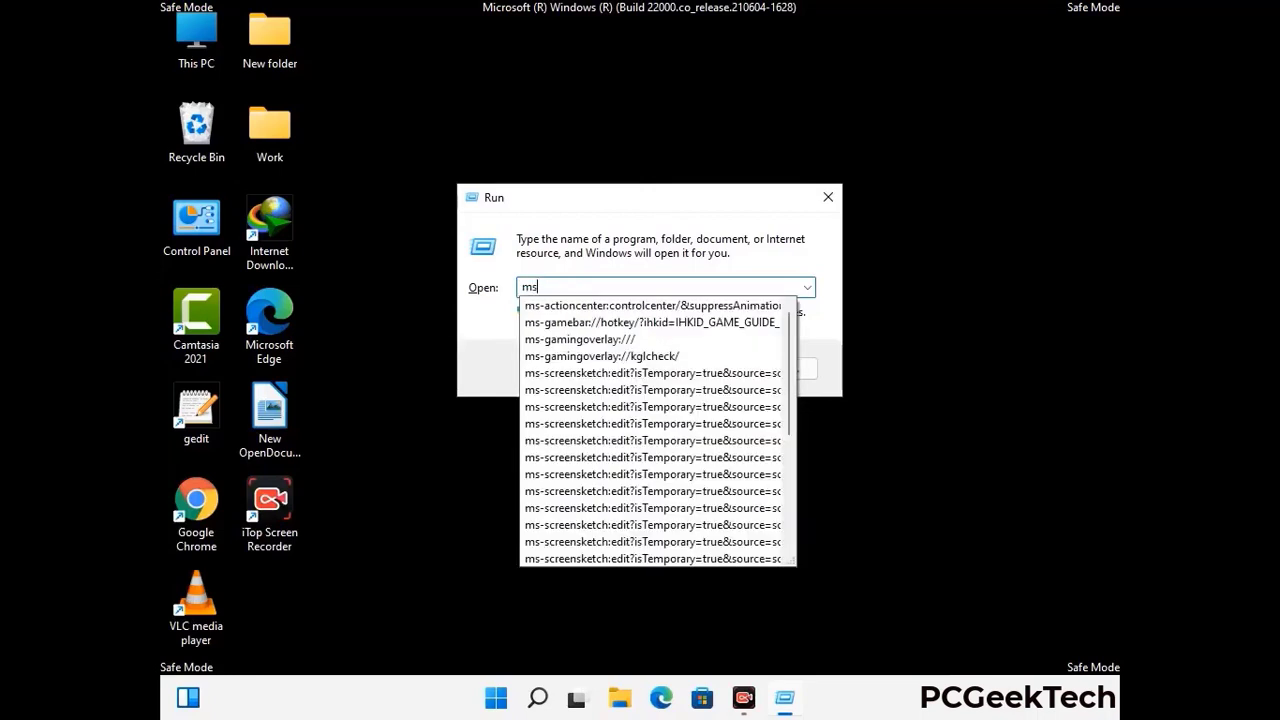
pyautogui.write('config')
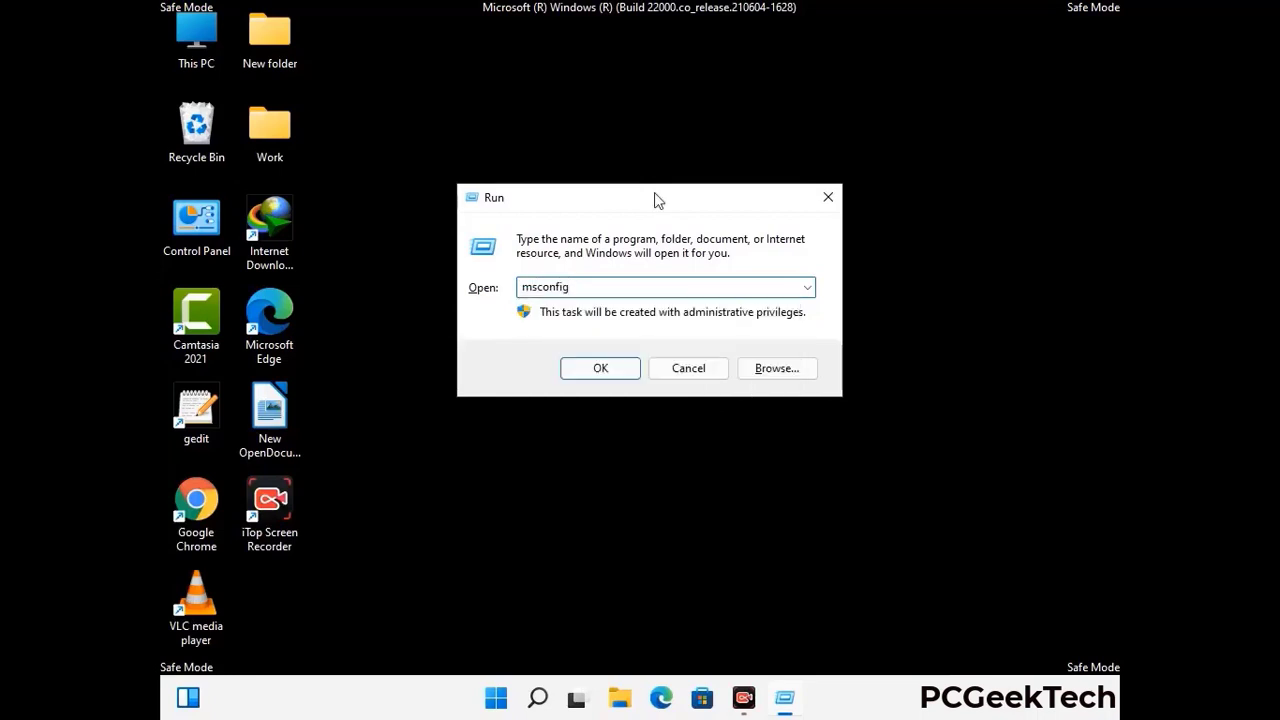
pyautogui.click(596, 369)
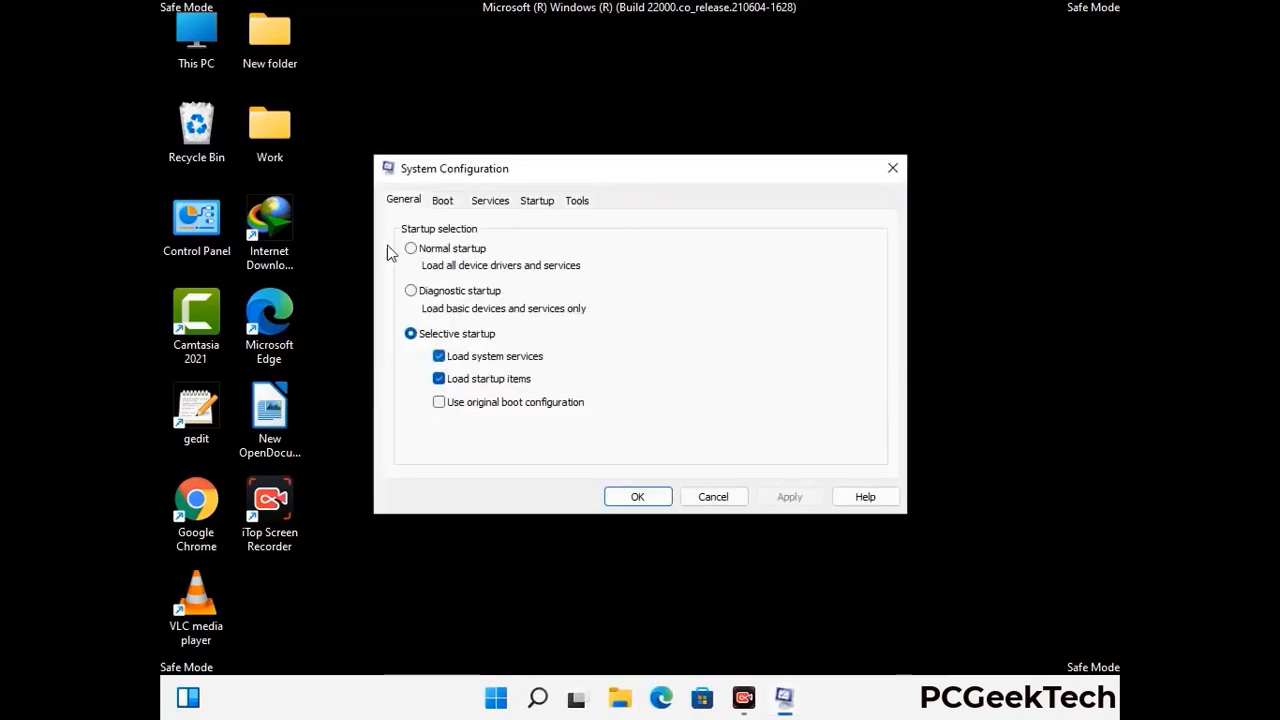
pyautogui.click(441, 201)
pyautogui.click(414, 381)
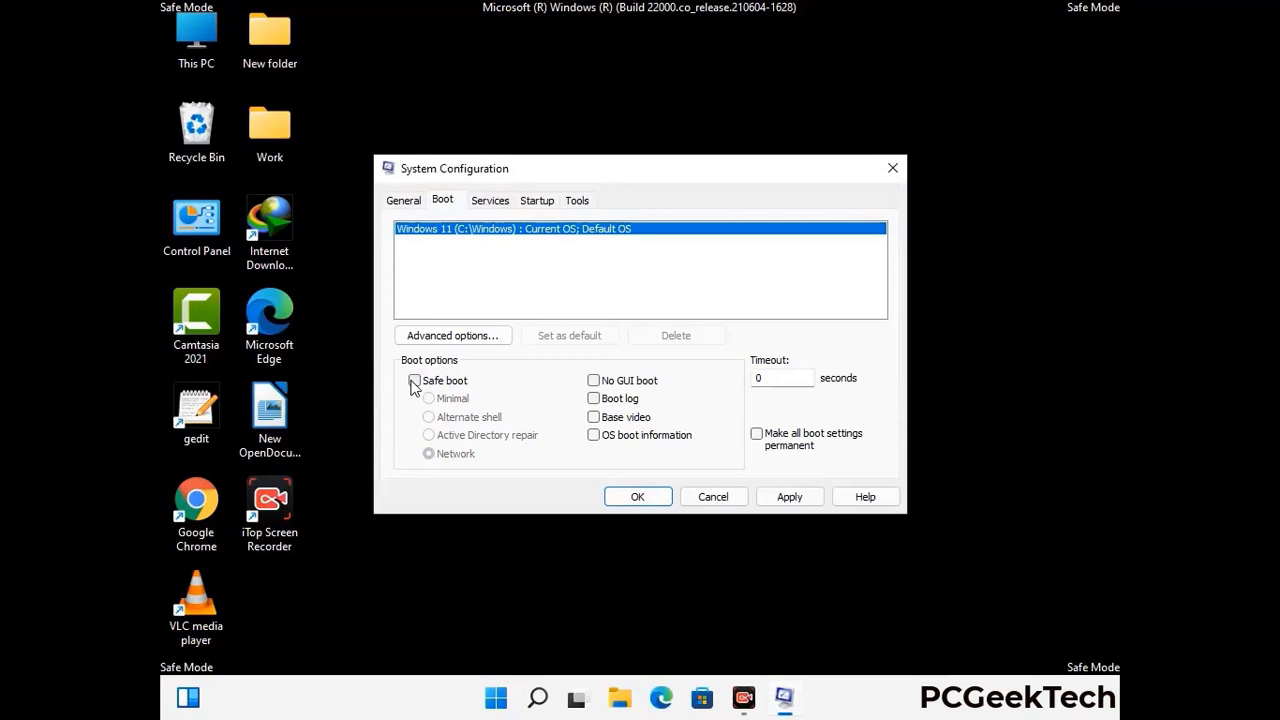